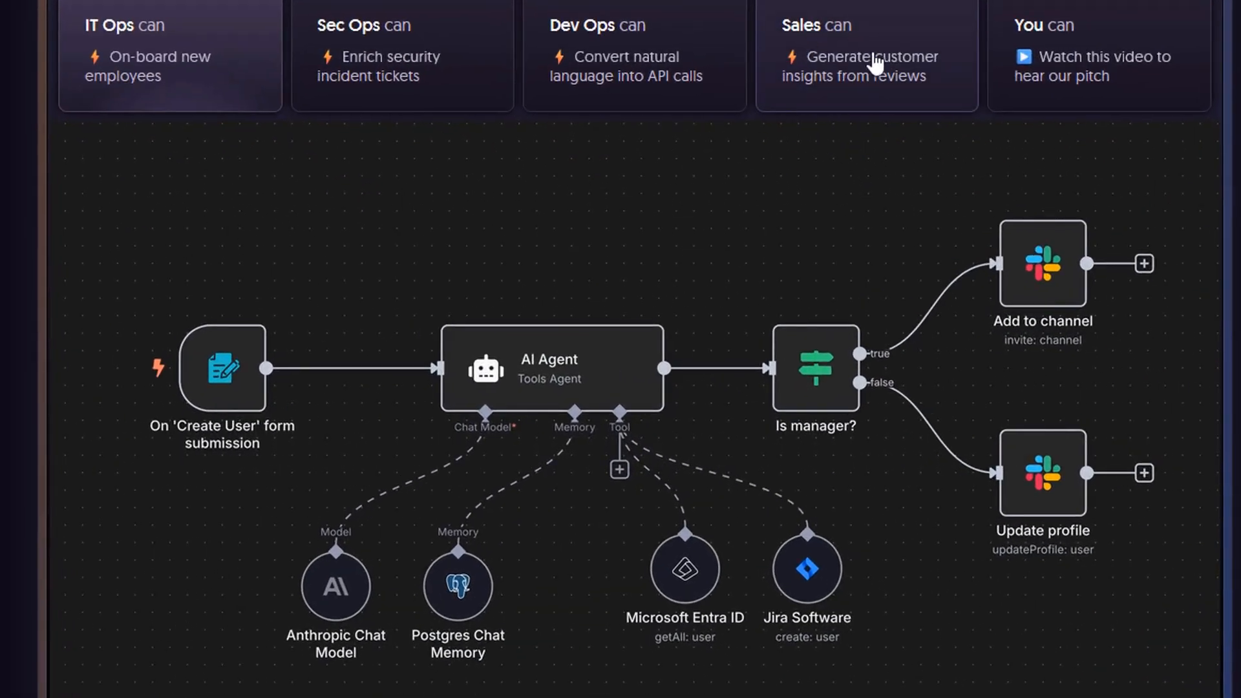
Switch the website demo workflow to the Sales example and return to the hero section
{"action": "left_click", "coordinate": [756, 212]}
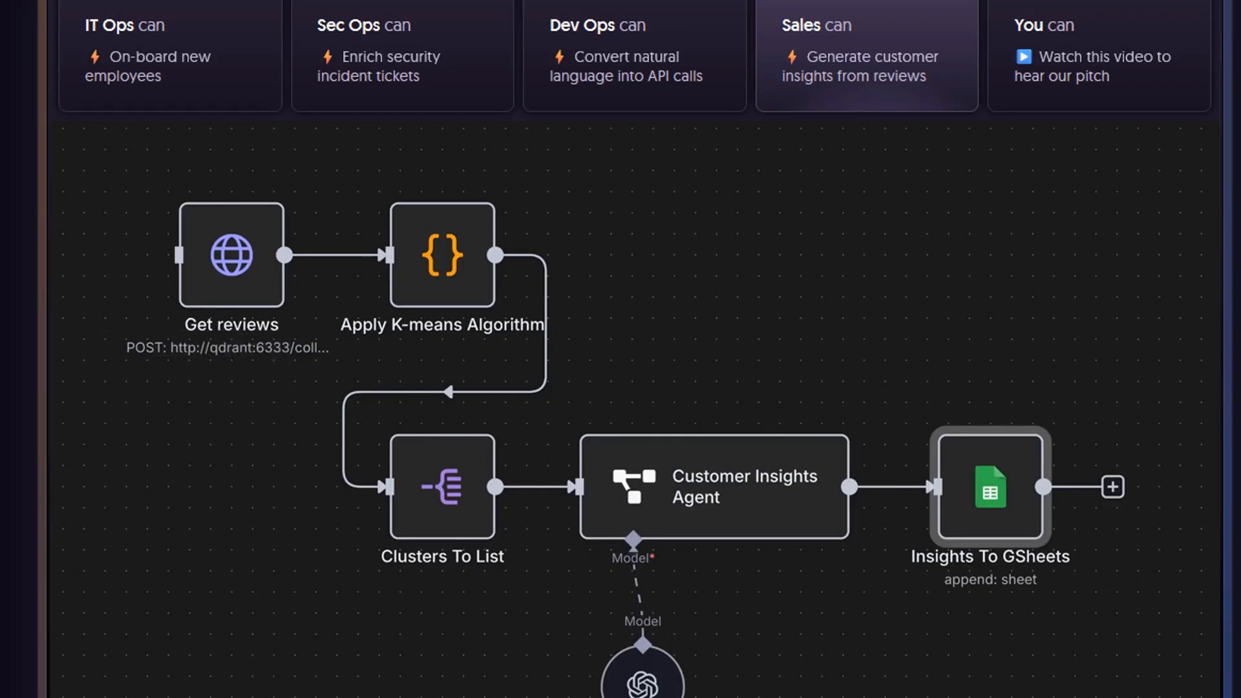
{"action": "scroll", "coordinate": [620, 349], "scroll_direction": "up", "scroll_amount": 2}
{"action": "scroll", "coordinate": [621, 349], "scroll_direction": "up", "scroll_amount": 3}
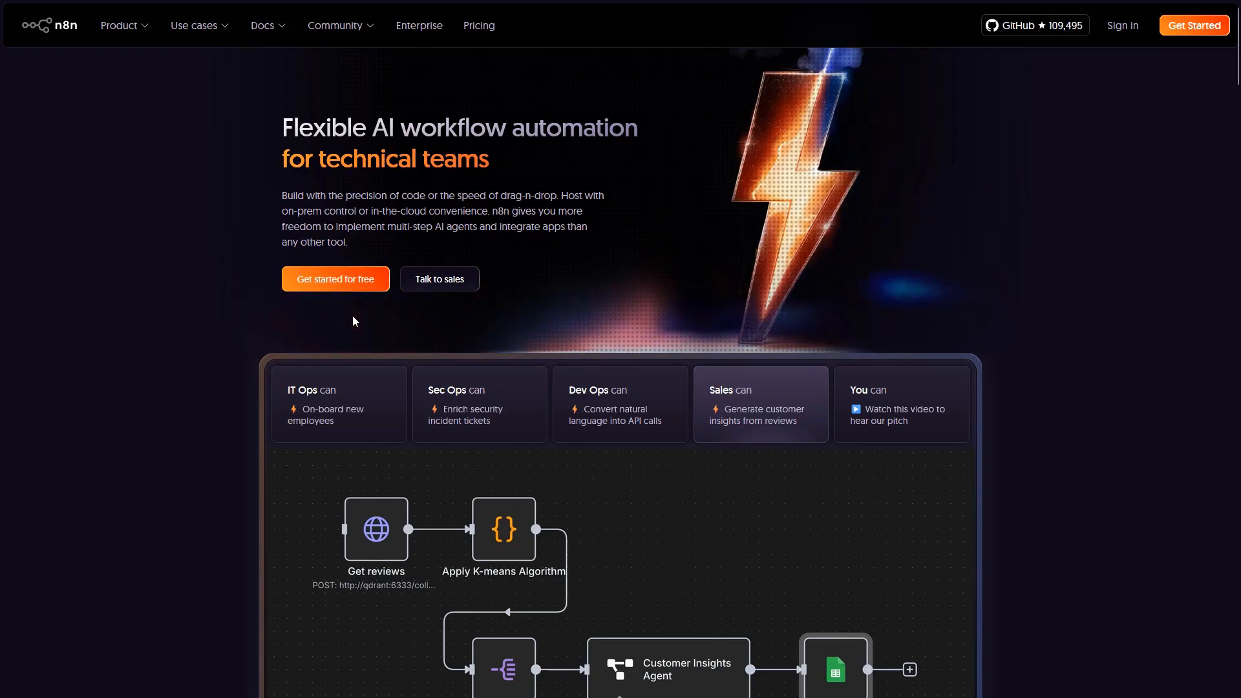
Begin the free trial sign-up, entering the user's full name and password, then the account name
{"action": "left_click", "coordinate": [343, 283]}
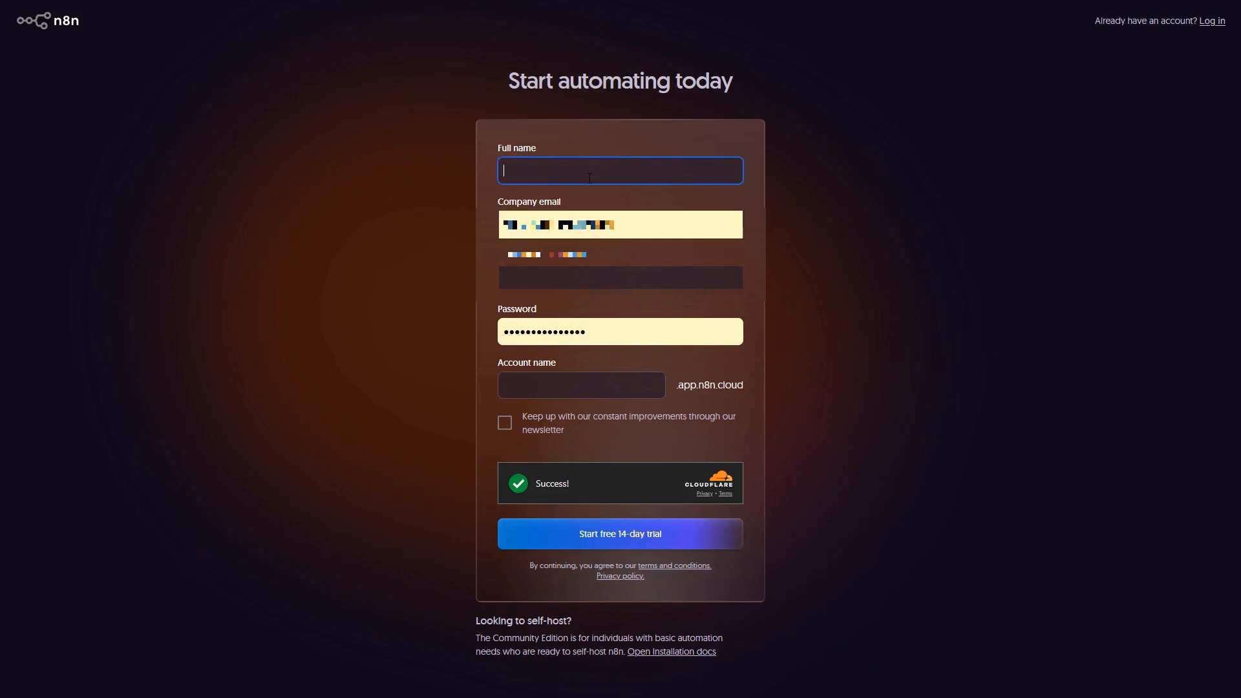
{"action": "left_click", "coordinate": [579, 282]}
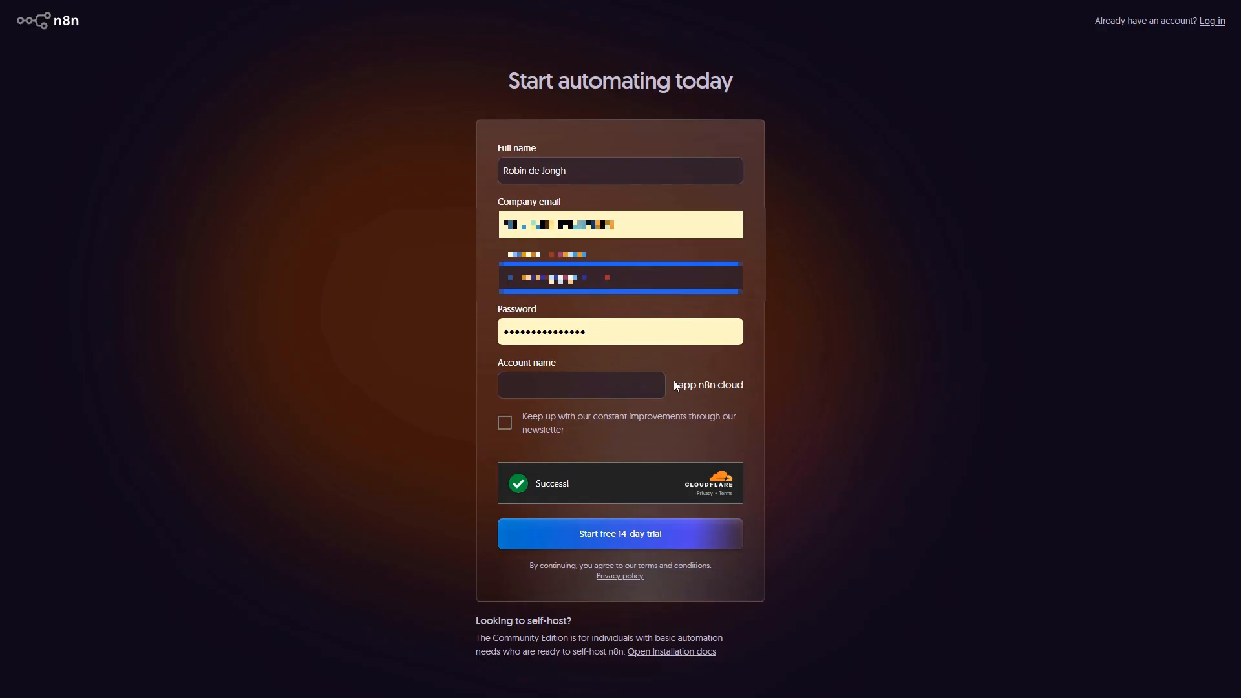
{"action": "left_click", "coordinate": [551, 384]}
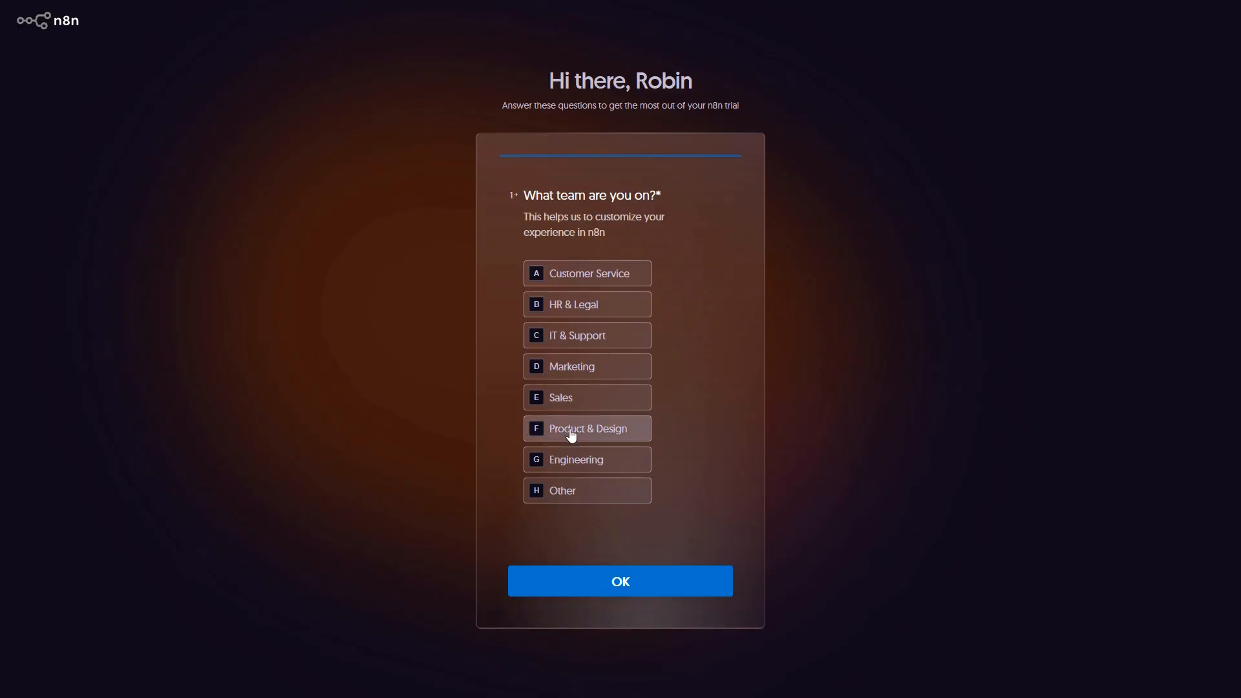
Answer Product & Design as the team and <20 as the company size
{"action": "left_click", "coordinate": [603, 431]}
{"action": "left_click", "coordinate": [668, 574]}
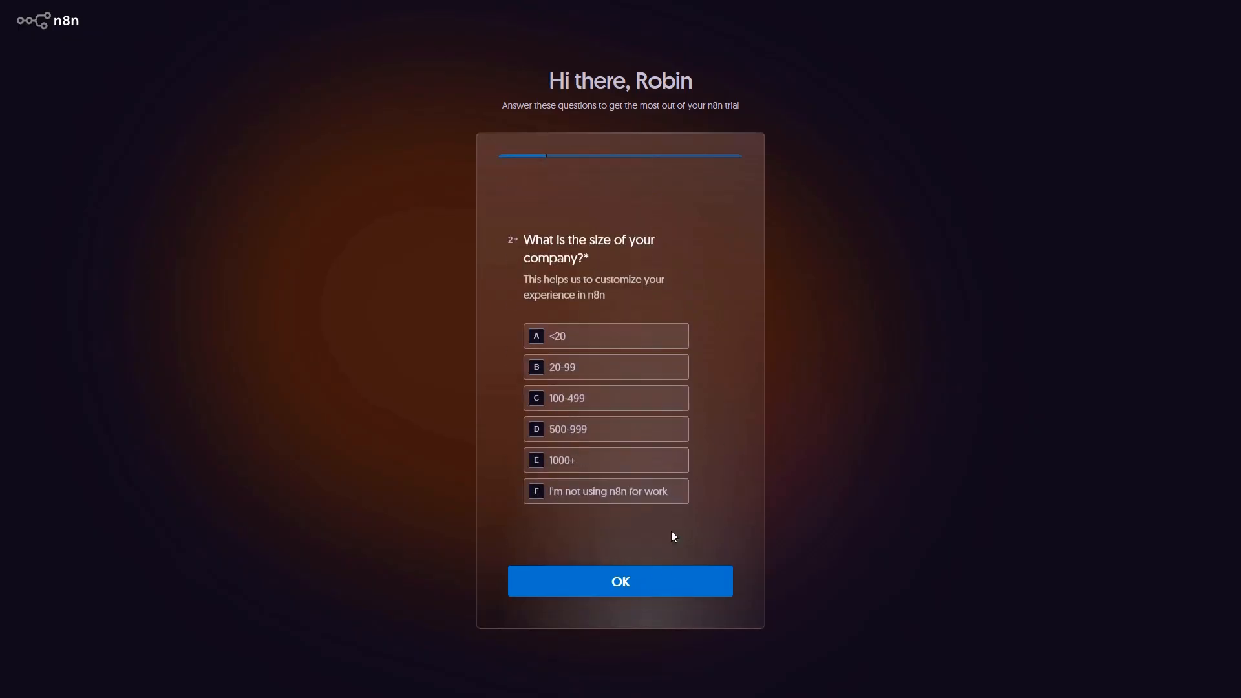
{"action": "left_click", "coordinate": [634, 317]}
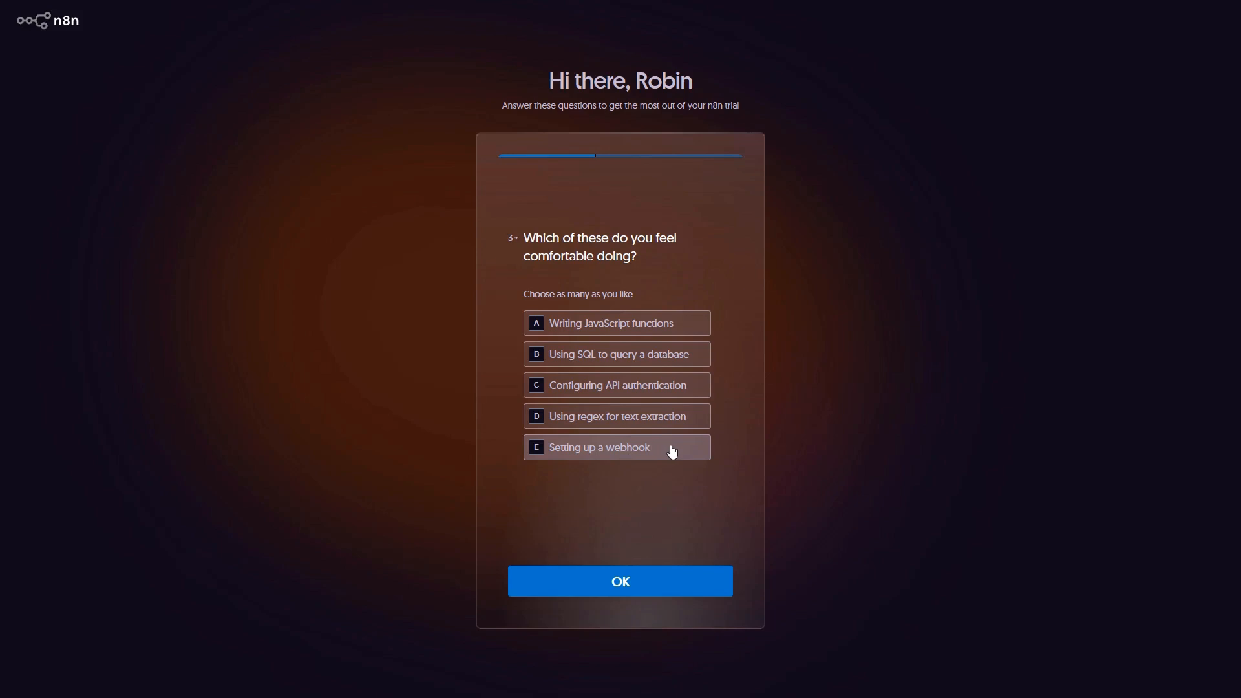
Mark webhook setup as comfortable, pick YouTube as the source and No for an agency, then submit
{"action": "left_click", "coordinate": [697, 449]}
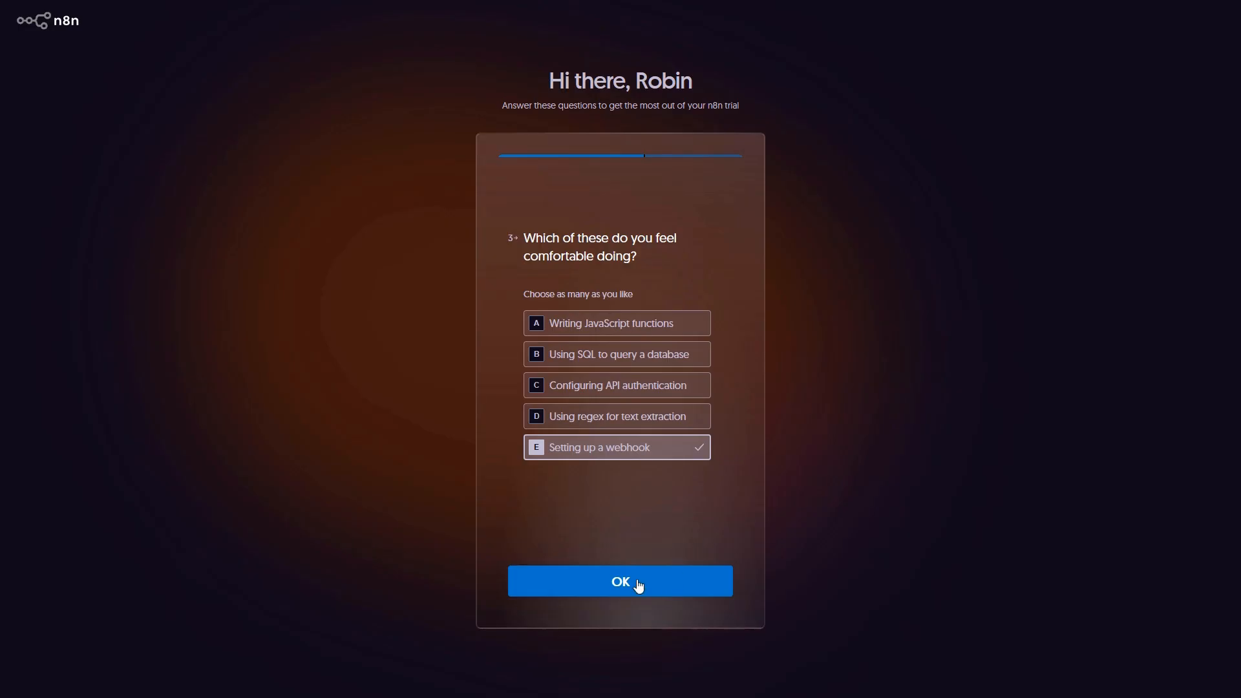
{"action": "left_click", "coordinate": [639, 586]}
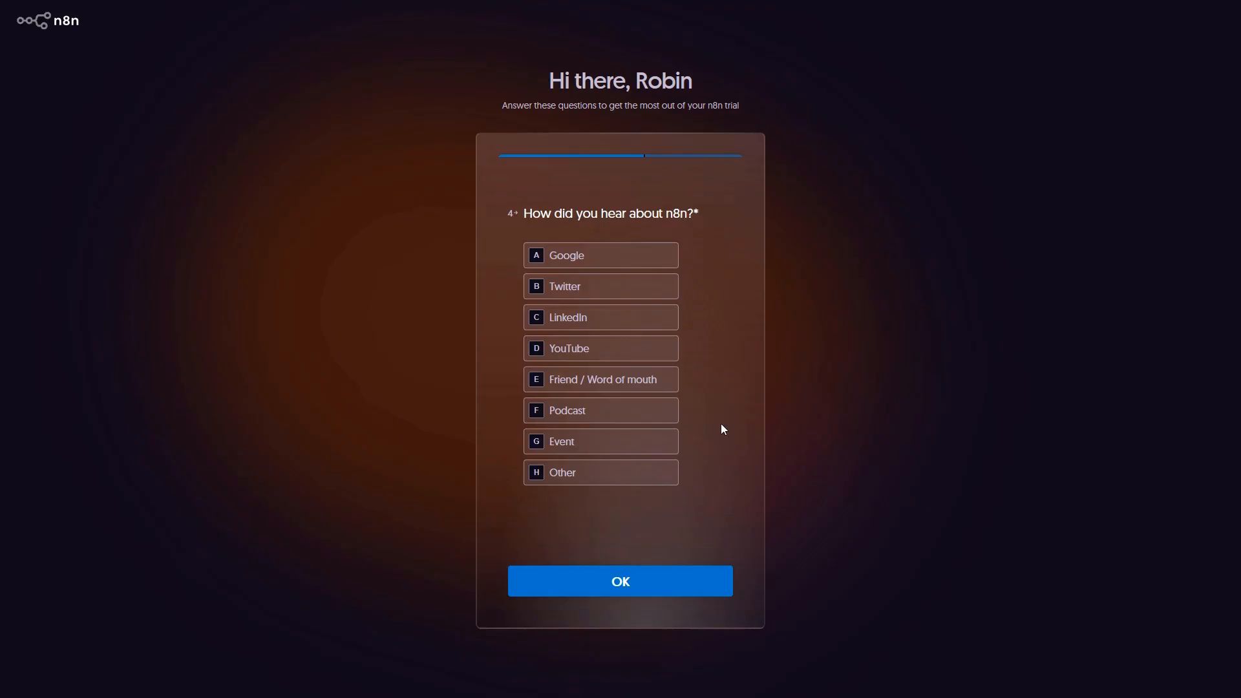
{"action": "left_click", "coordinate": [646, 349]}
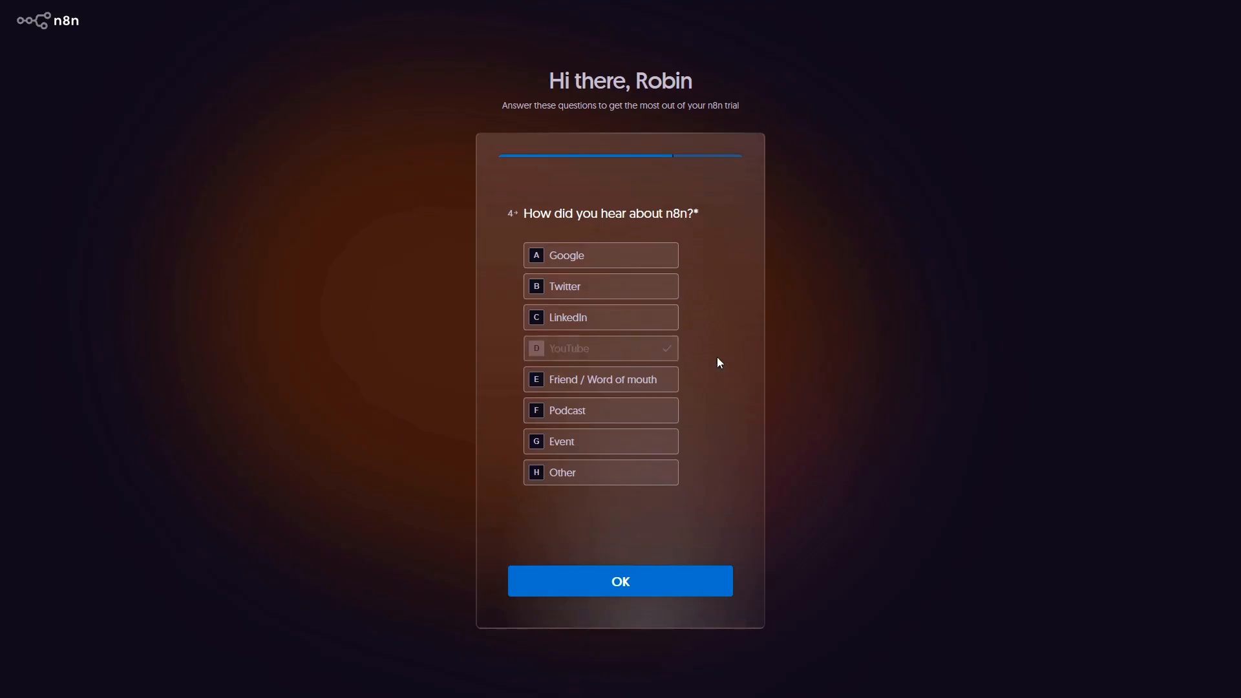
{"action": "key", "text": "b"}
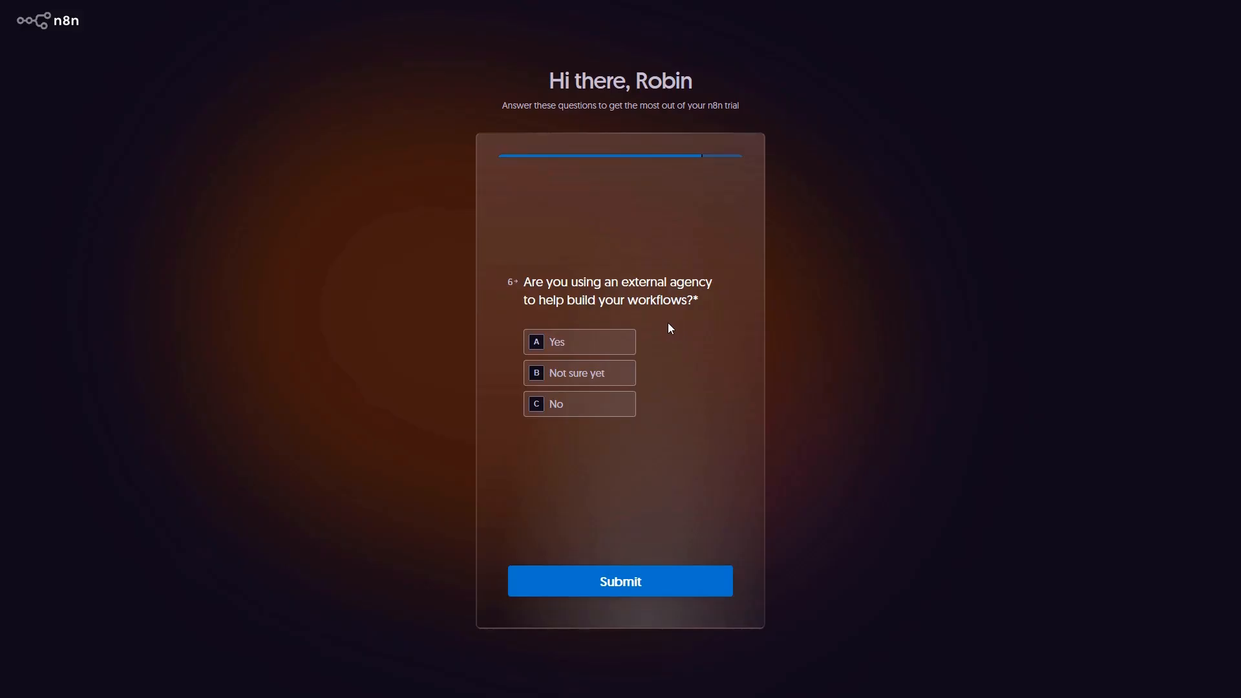
{"action": "left_click", "coordinate": [591, 409]}
{"action": "left_click", "coordinate": [661, 585]}
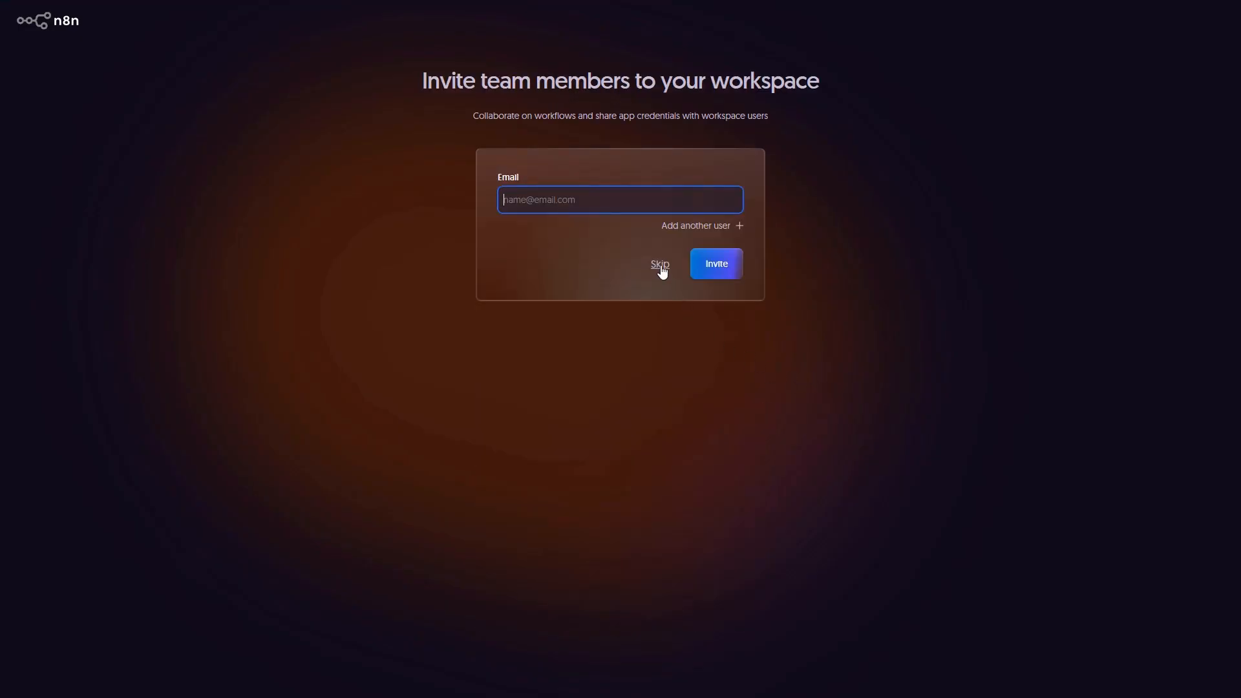
Skip the team invites and enter the new workspace via 'Start automating'
{"action": "left_click", "coordinate": [660, 266]}
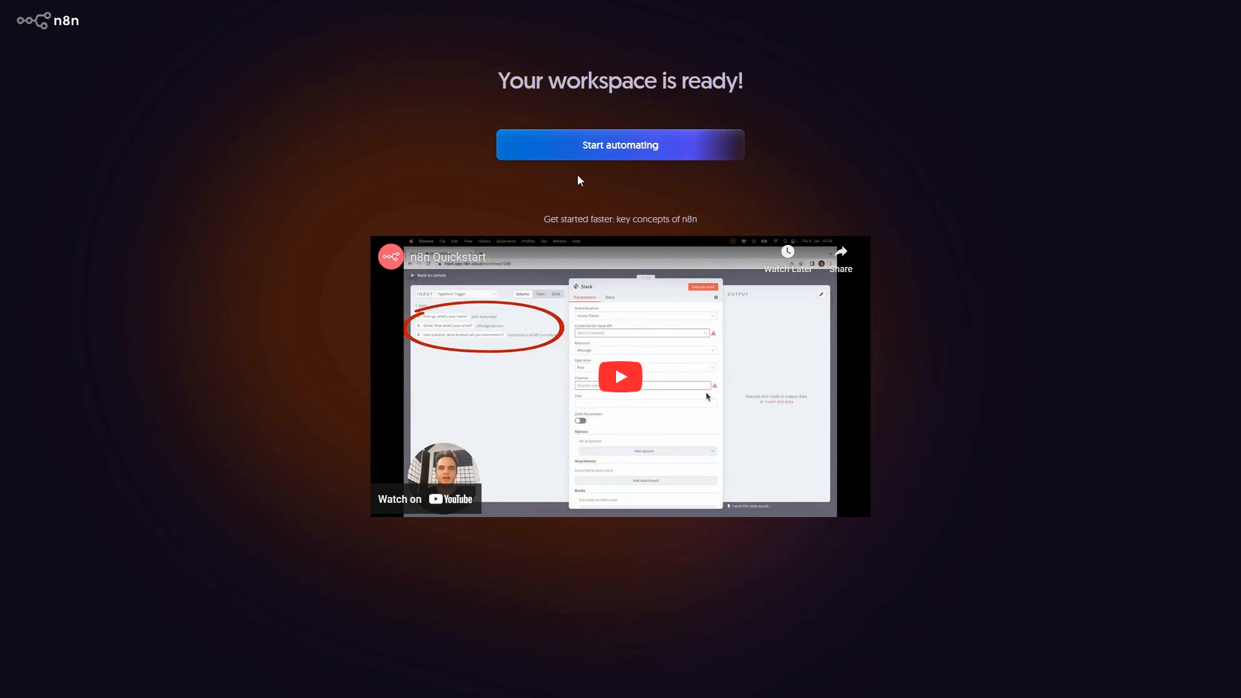
{"action": "left_click", "coordinate": [628, 154]}
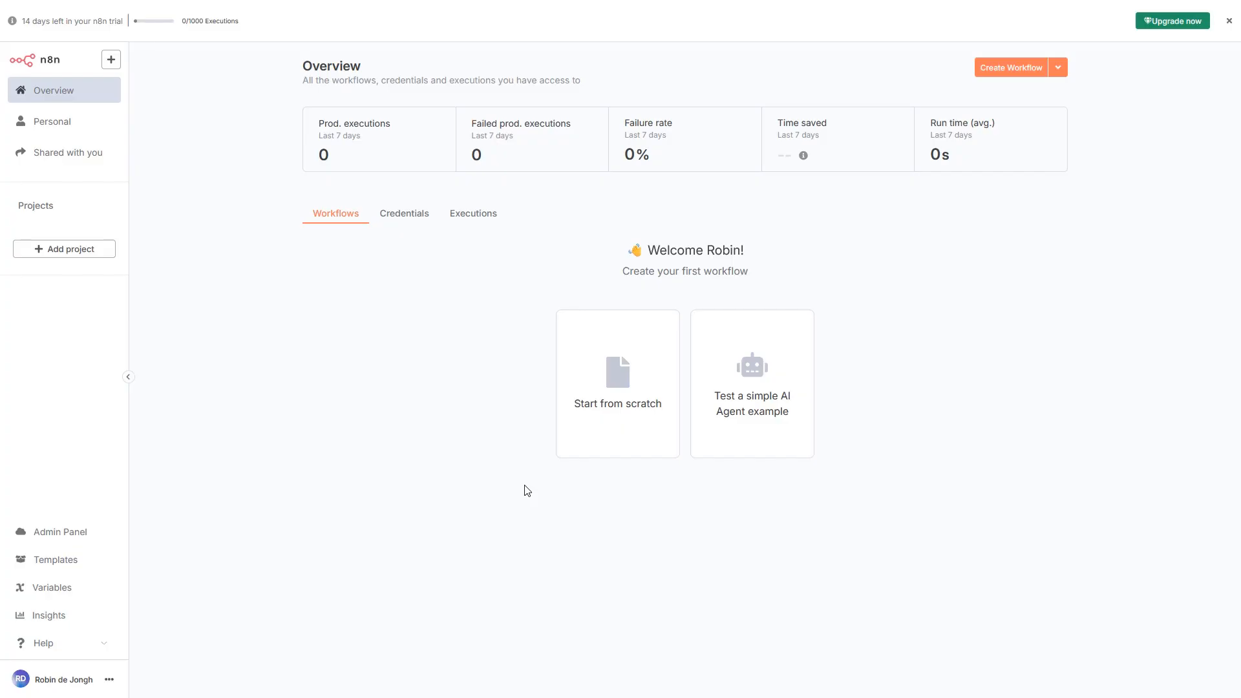
Create a blank 'My workflow' from scratch and show its list of triggers
{"action": "left_click", "coordinate": [619, 387]}
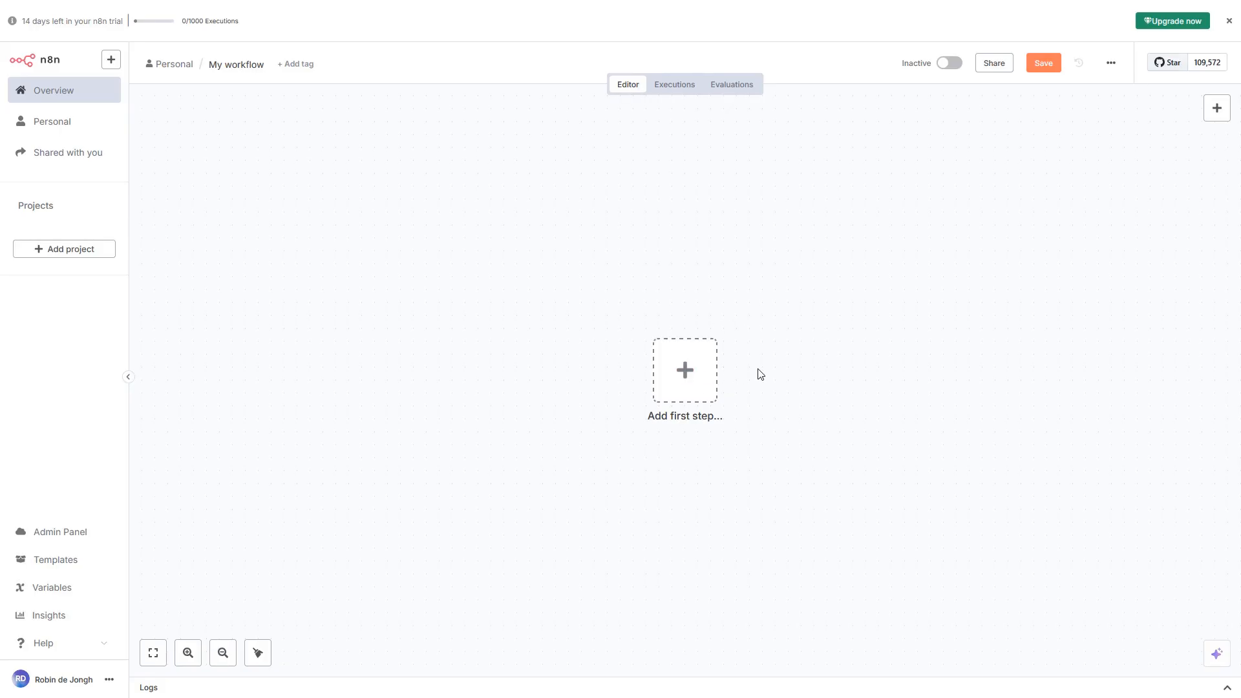
{"action": "left_click", "coordinate": [687, 380]}
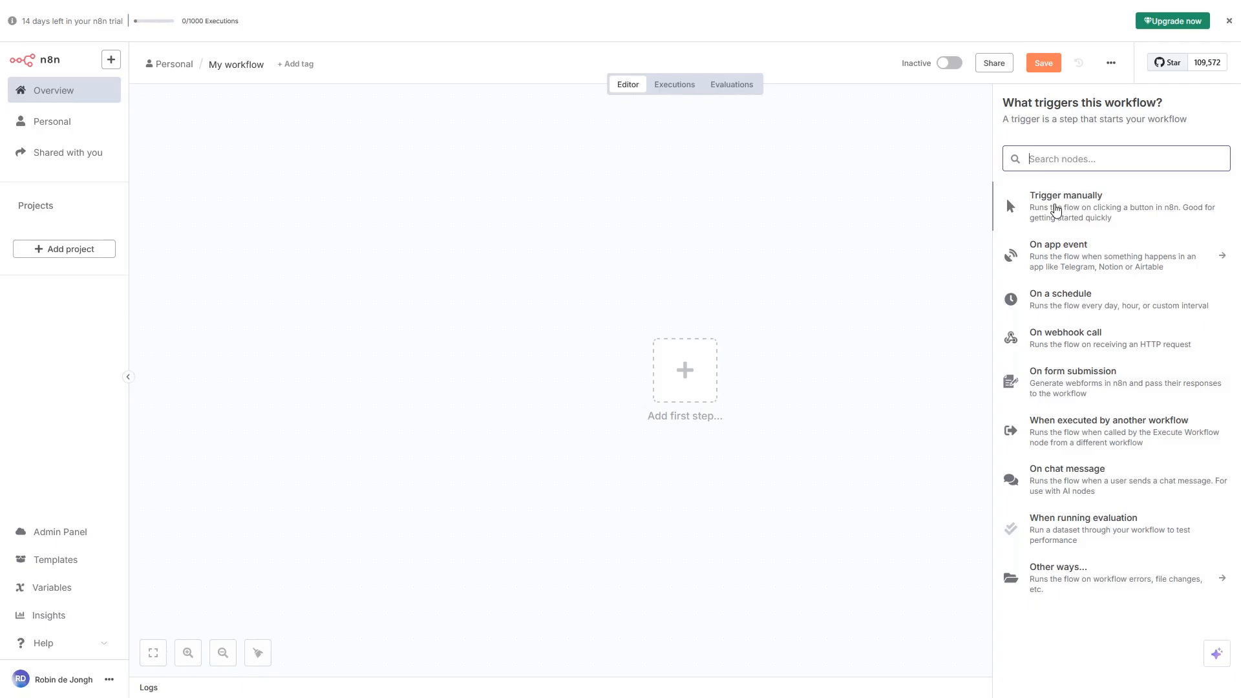
Add a 'Trigger manually' trigger and execute the workflow so it outputs 1 item
{"action": "left_click", "coordinate": [1056, 208]}
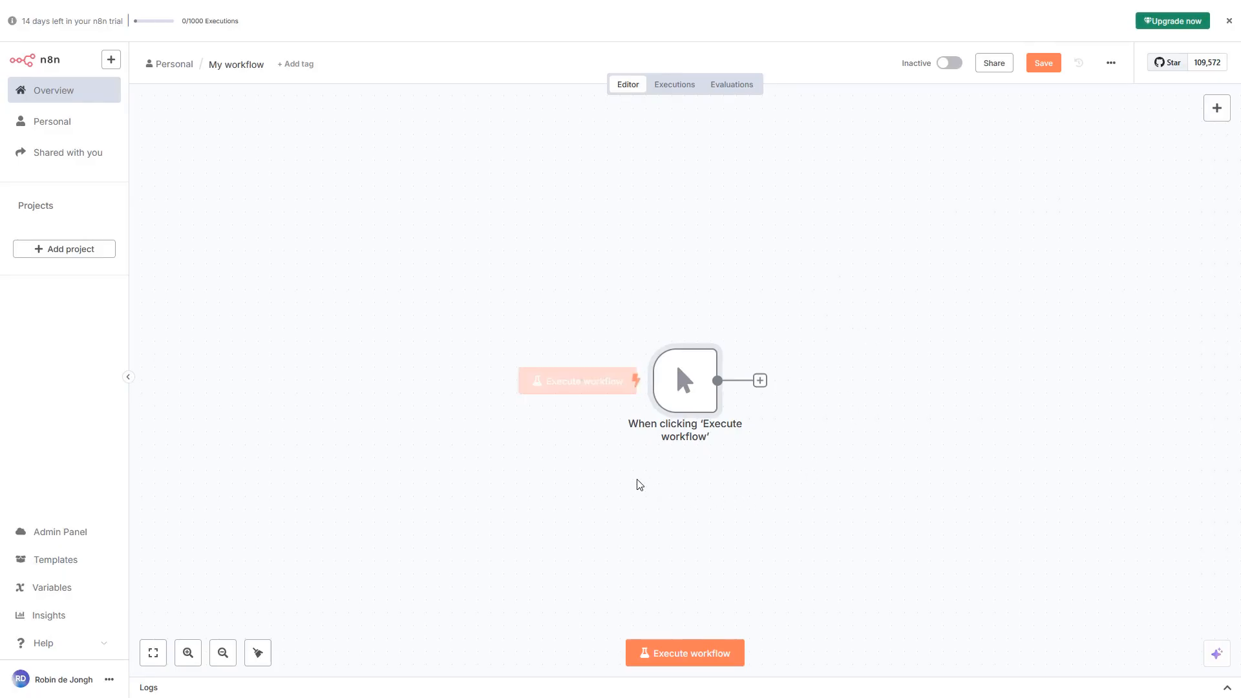
{"action": "mouse_move", "coordinate": [675, 386]}
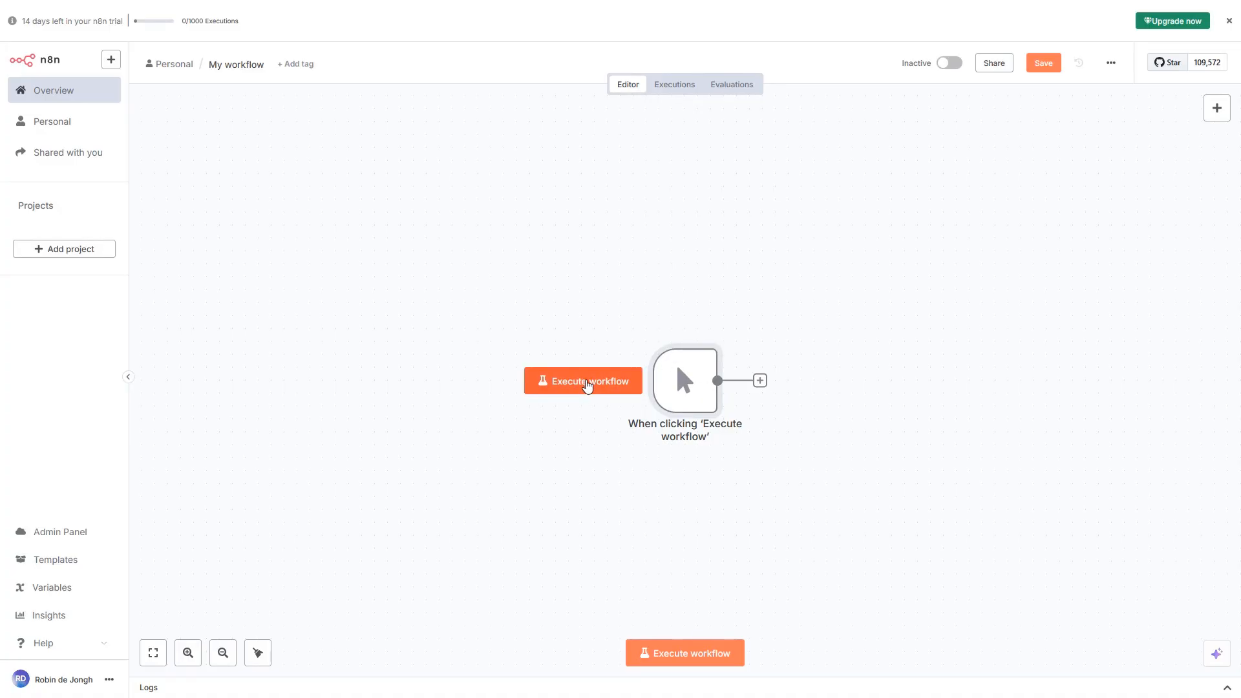
{"action": "left_click", "coordinate": [590, 386]}
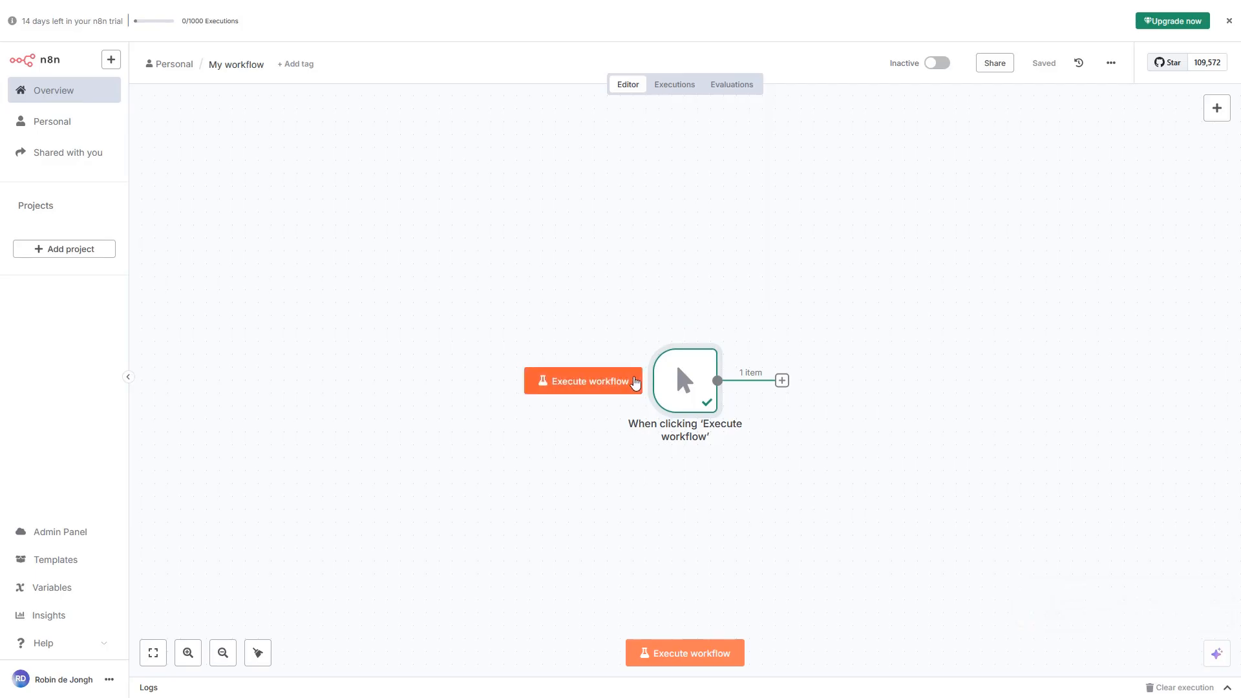
{"action": "mouse_move", "coordinate": [710, 337]}
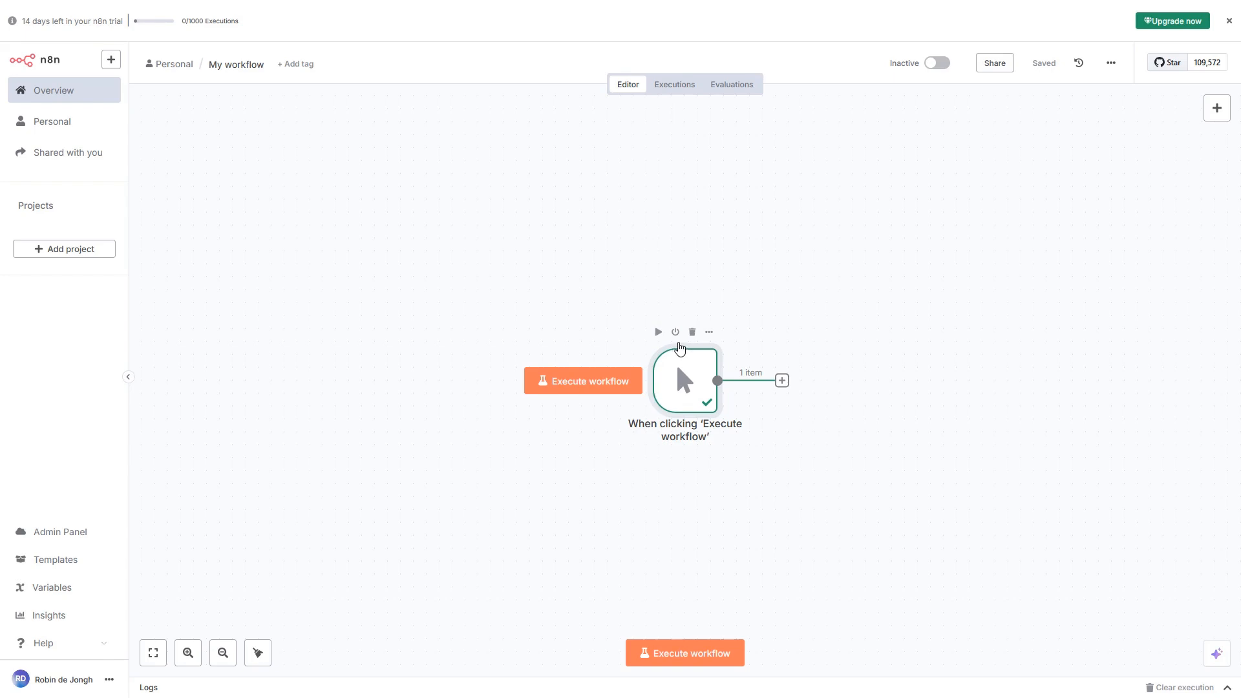
Deactivate and delete the manual trigger node, then reopen the trigger list
{"action": "left_click", "coordinate": [675, 333]}
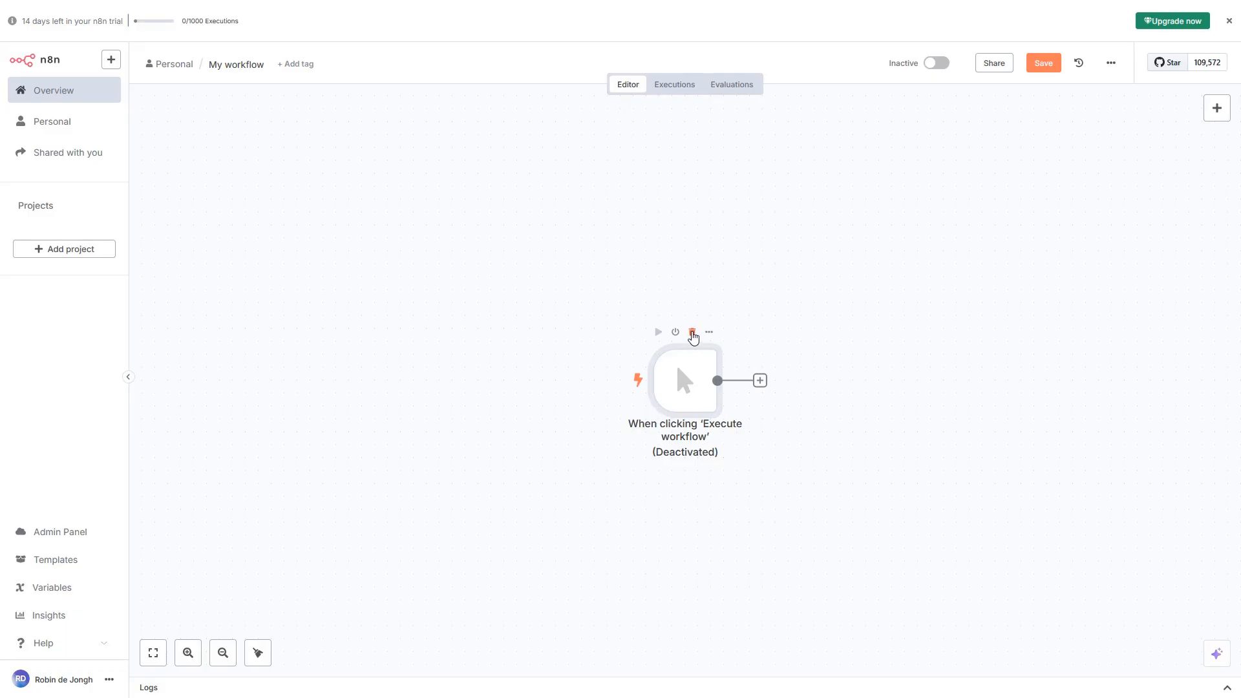
{"action": "left_click", "coordinate": [693, 333]}
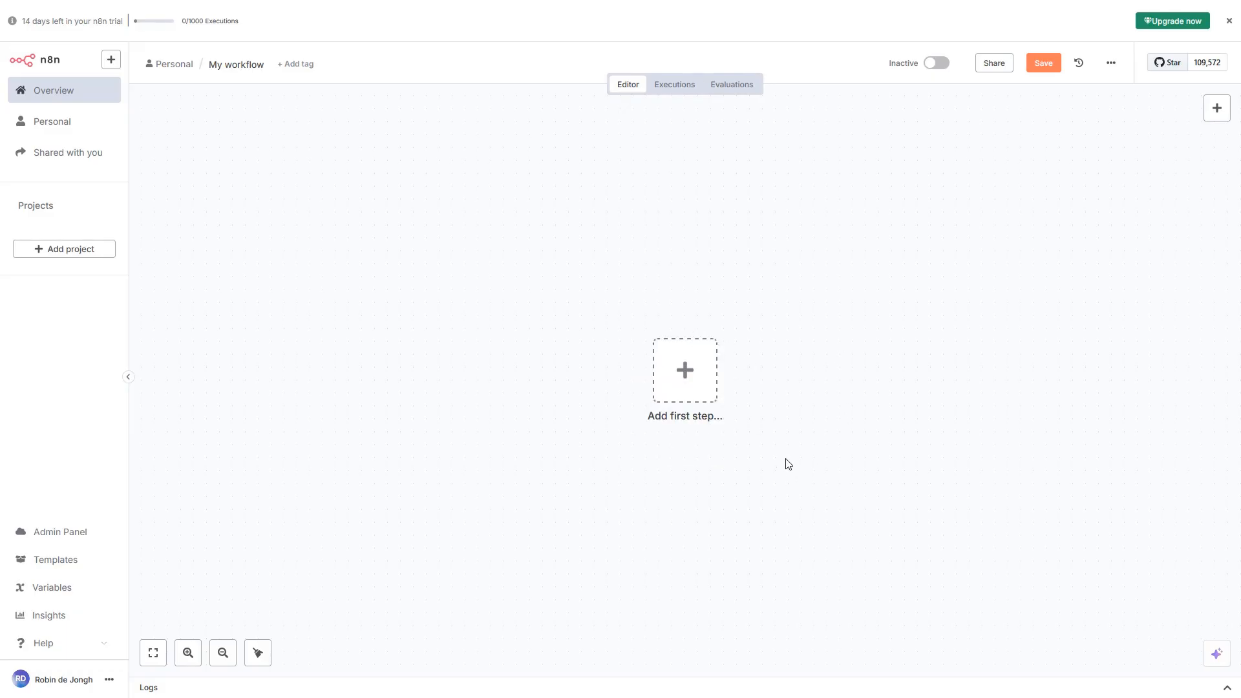
{"action": "left_click", "coordinate": [686, 373]}
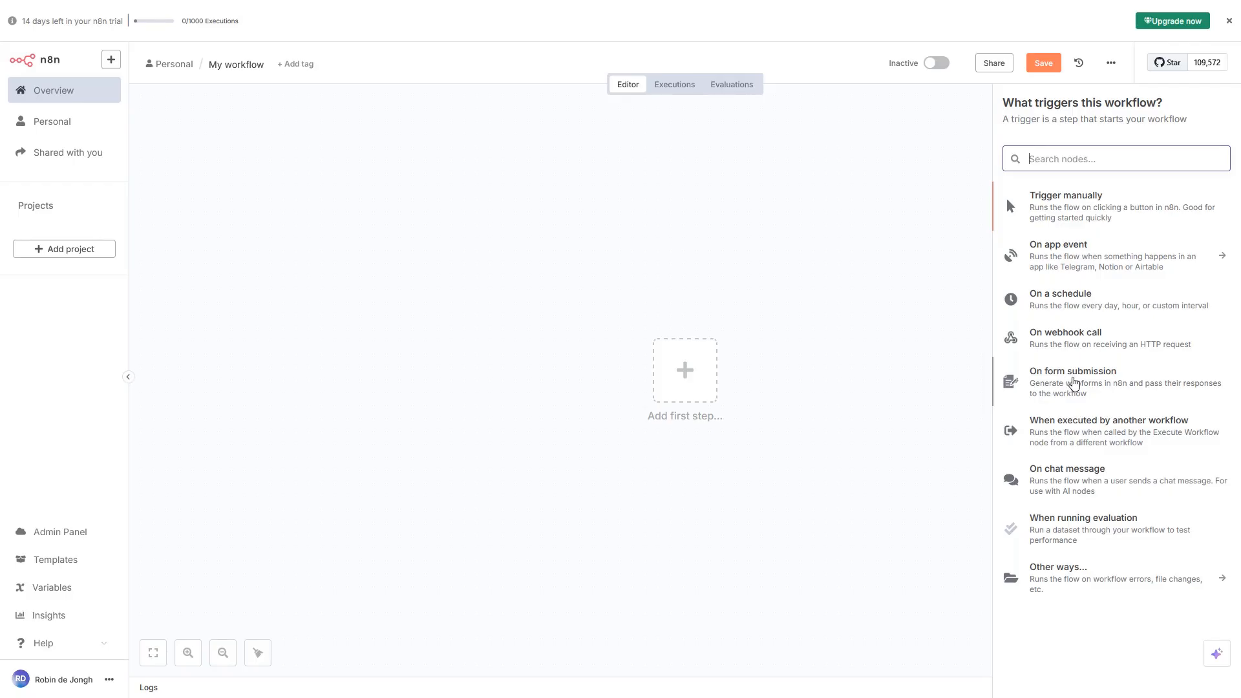
Choose 'On form submission' as the workflow's trigger
{"action": "left_click", "coordinate": [1073, 383]}
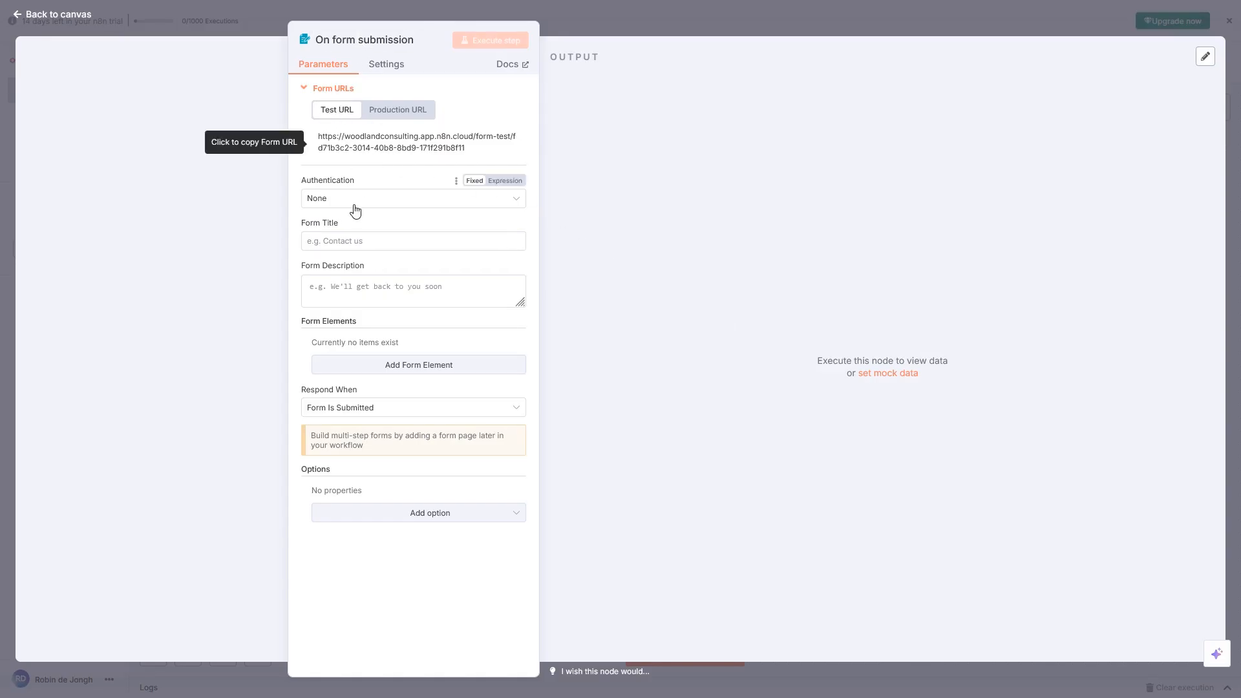
Title the form 'Enquiry form' and type a description asking visitors to fill in their enquiry details
{"action": "left_click", "coordinate": [362, 241]}
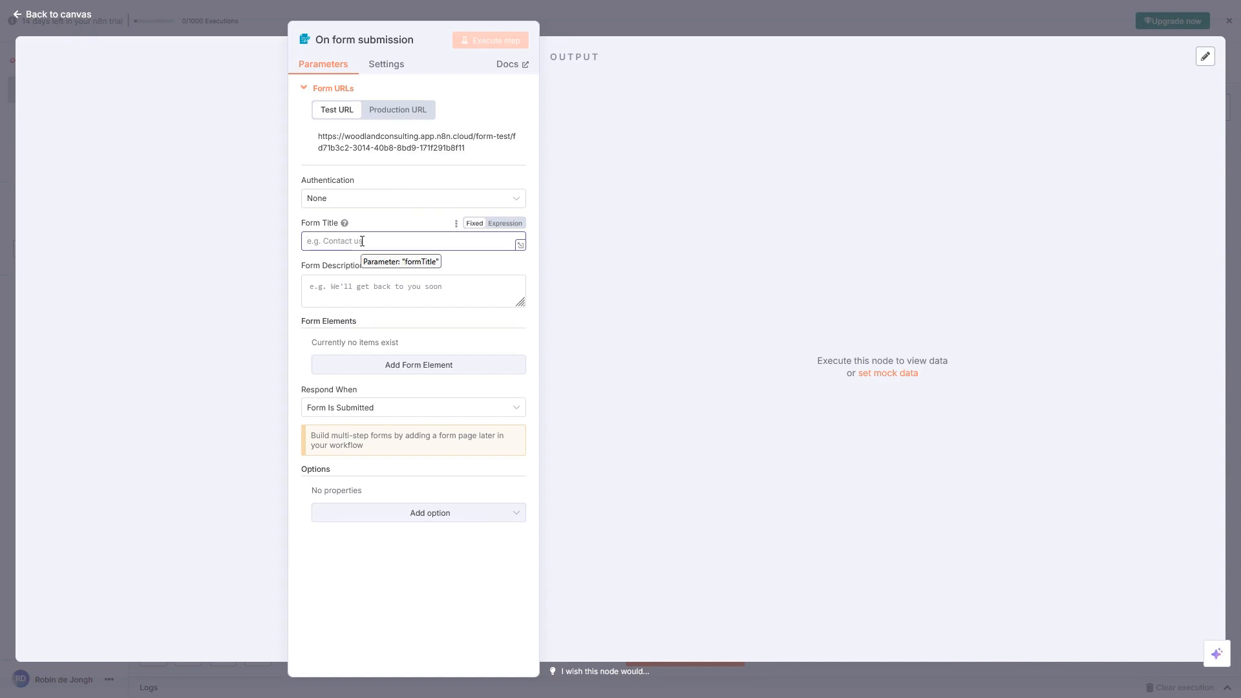
{"action": "type", "text": "En"}
{"action": "type", "text": "ry form"}
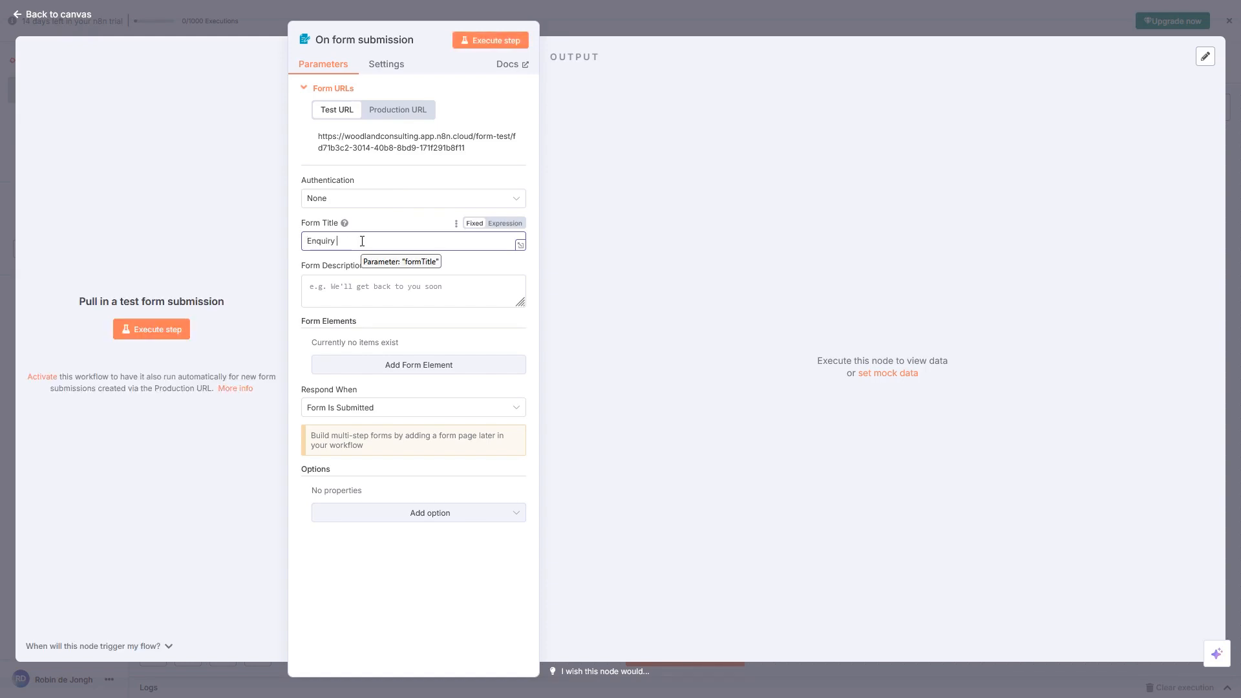
{"action": "left_click", "coordinate": [368, 289]}
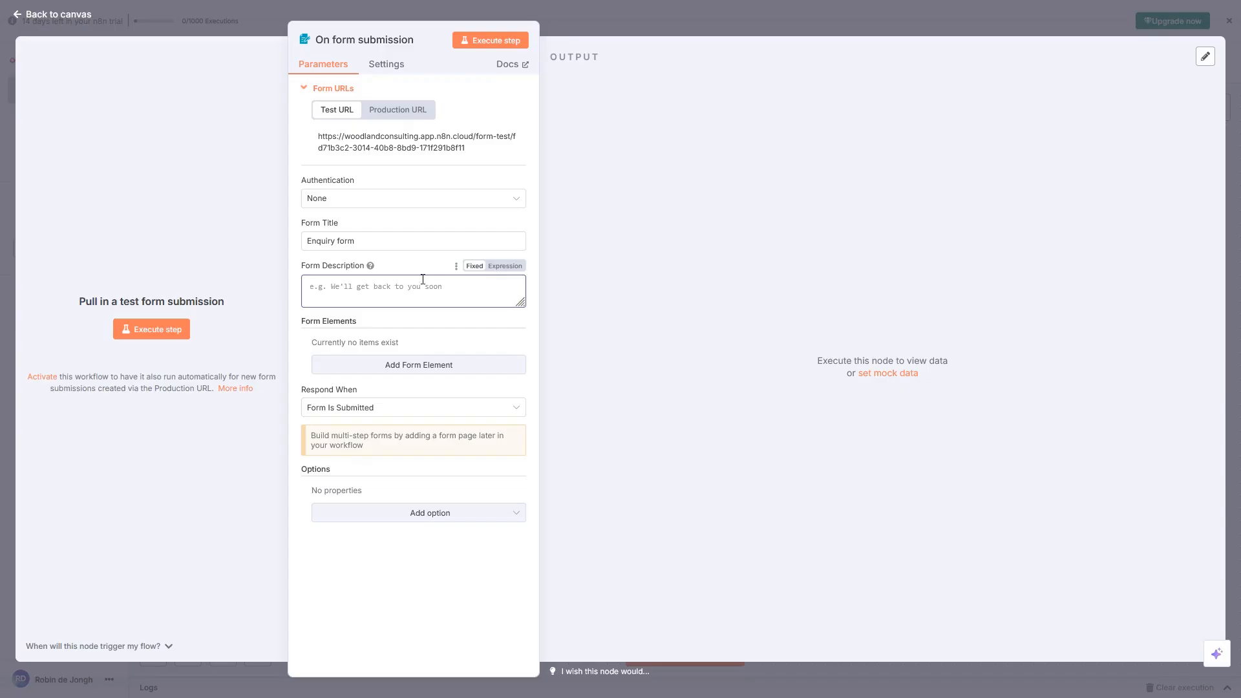
{"action": "mouse_move", "coordinate": [372, 267]}
{"action": "type", "text": "PLeas"}
{"action": "type", "text": "e fill in your ena"}
{"action": "type", "text": "ui"}
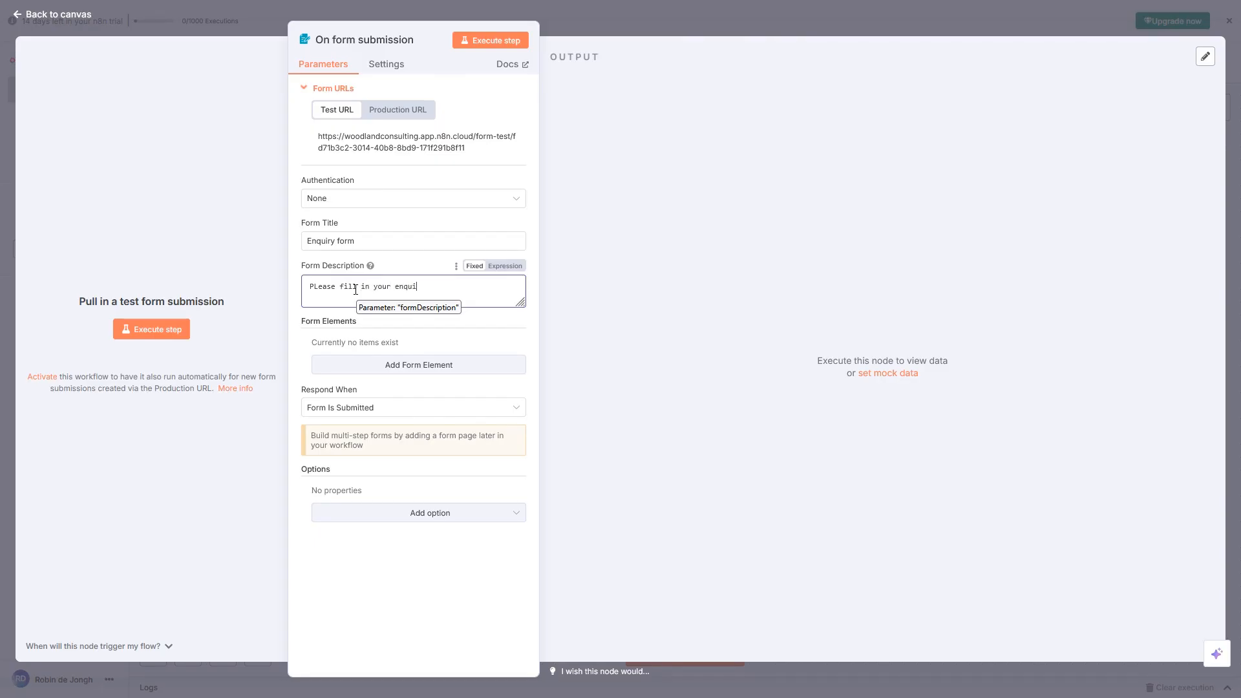
{"action": "type", "text": "ry setails and we will get back to you as soon as possible."}
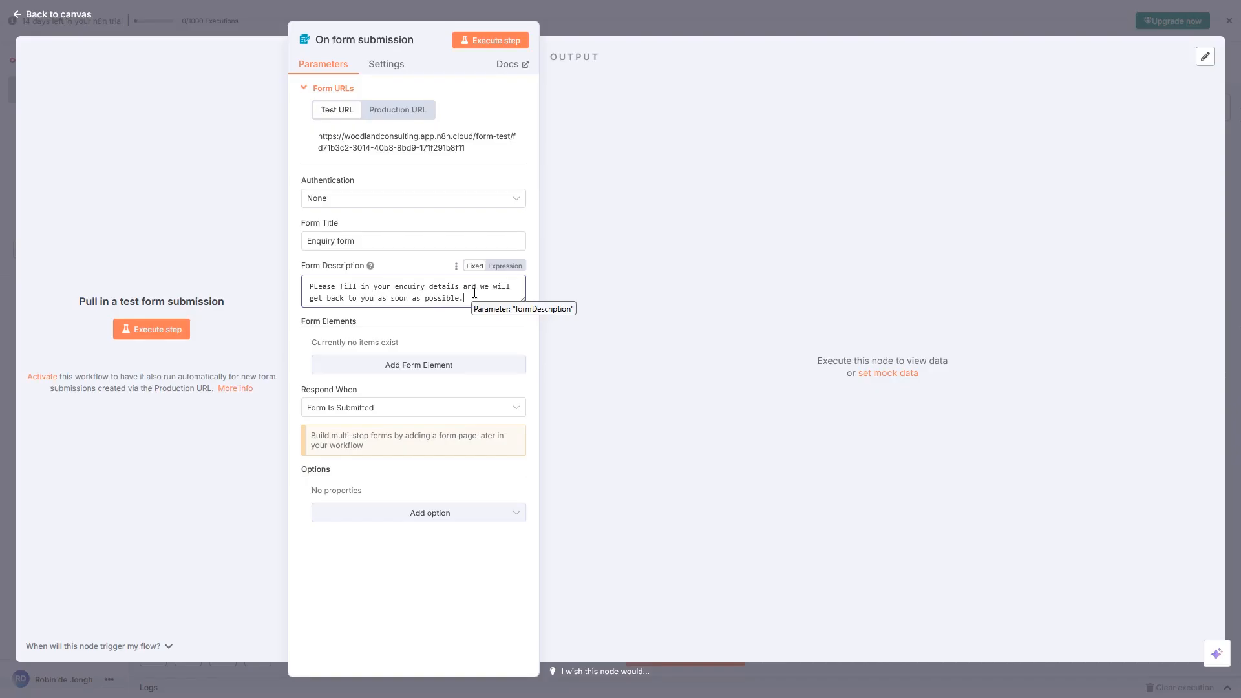
Select the description's closing phrase and ask ChatGPT to make it more interesting
{"action": "left_click_drag", "start_coordinate": [460, 299], "coordinate": [310, 299]}
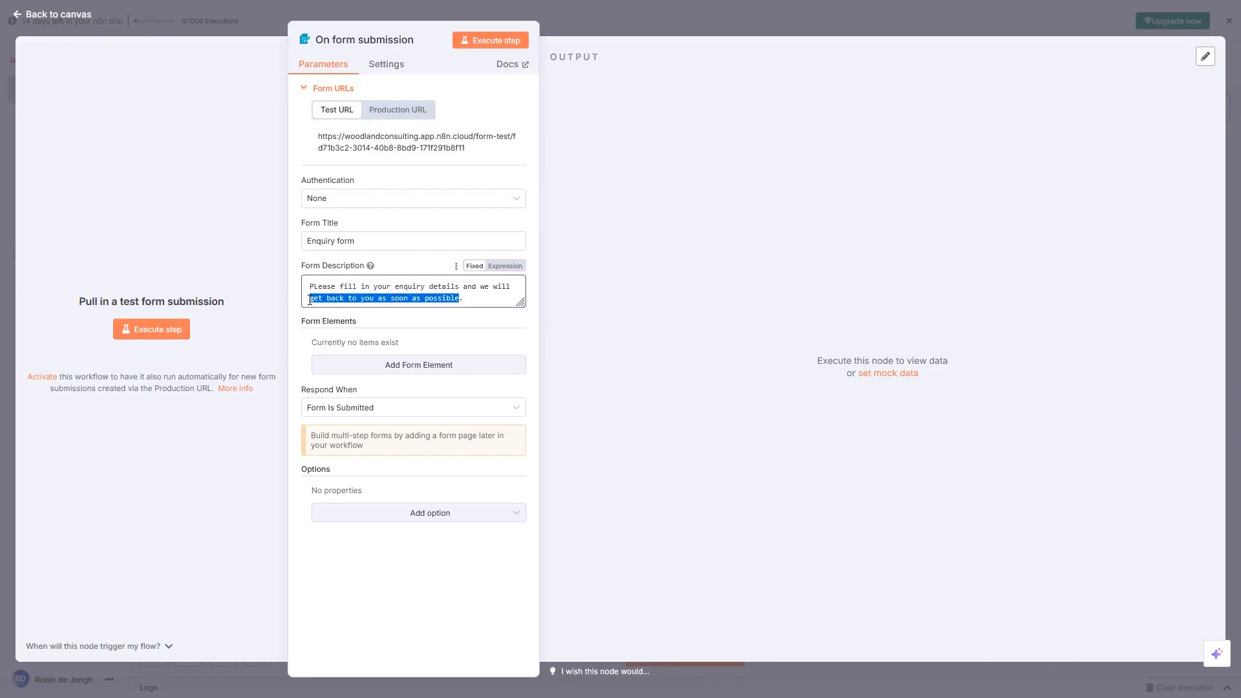
{"action": "mouse_move", "coordinate": [321, 319]}
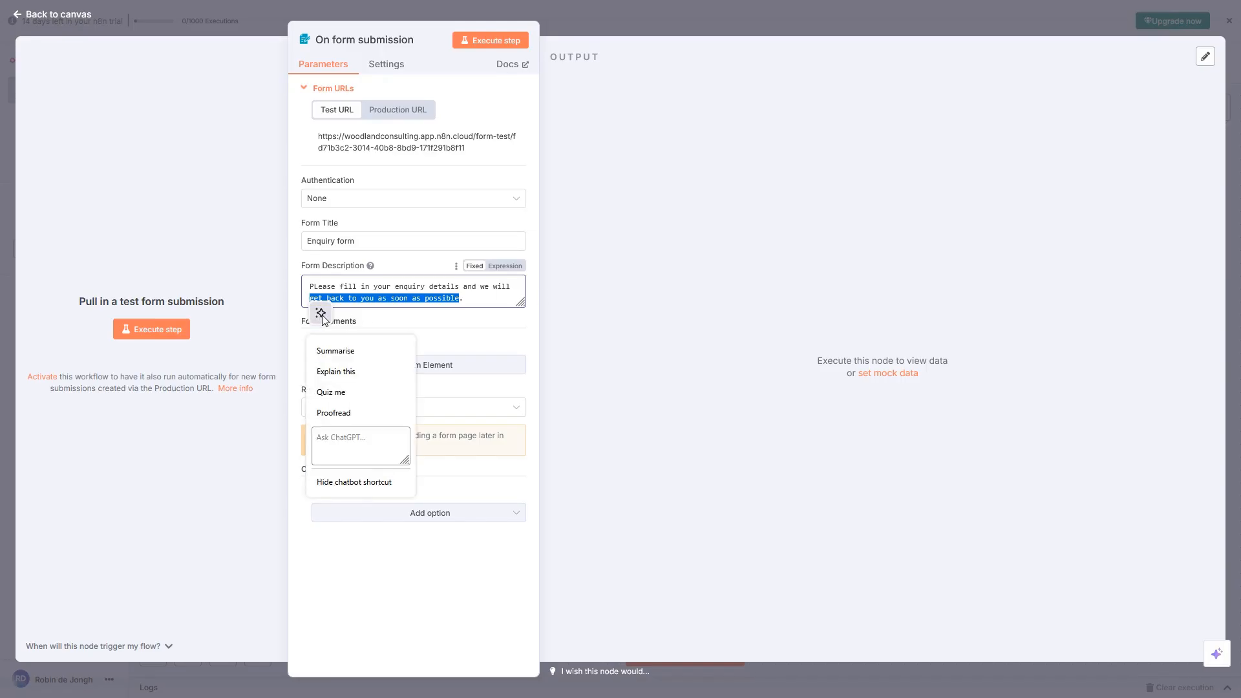
{"action": "left_click", "coordinate": [342, 441]}
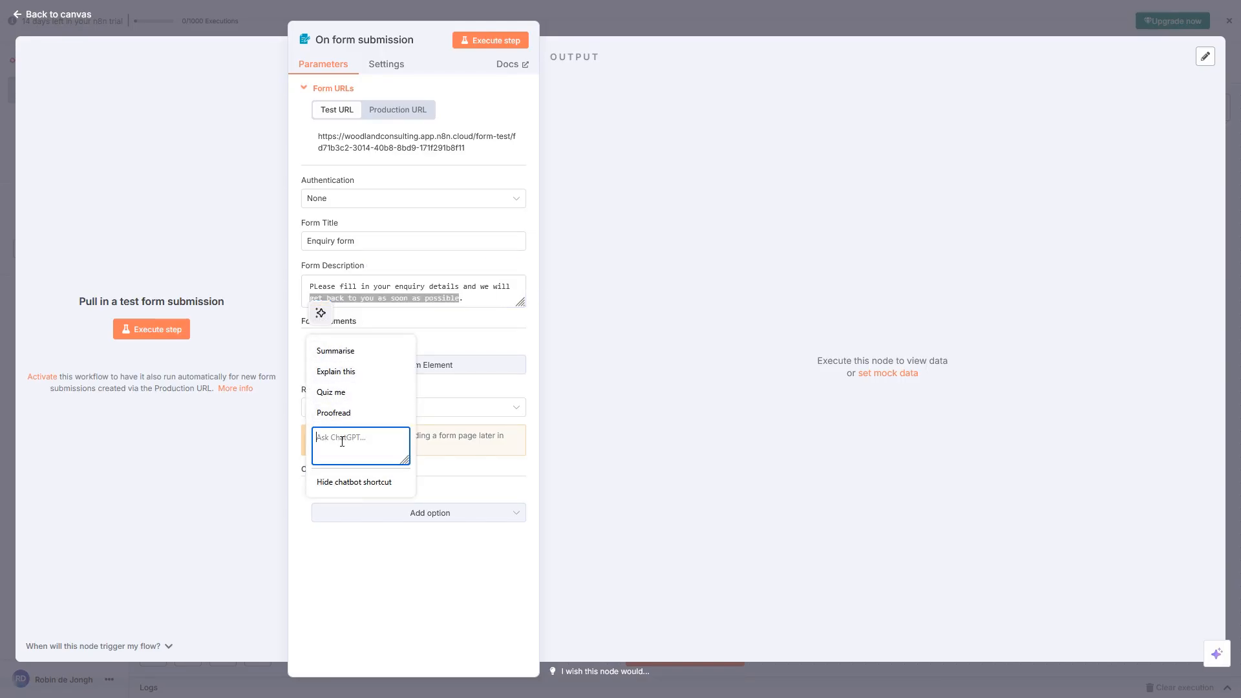
{"action": "type", "text": "ma"}
{"action": "key", "text": "BackSpace"}
{"action": "type", "text": "ake this more interest"}
{"action": "key", "text": "Return"}
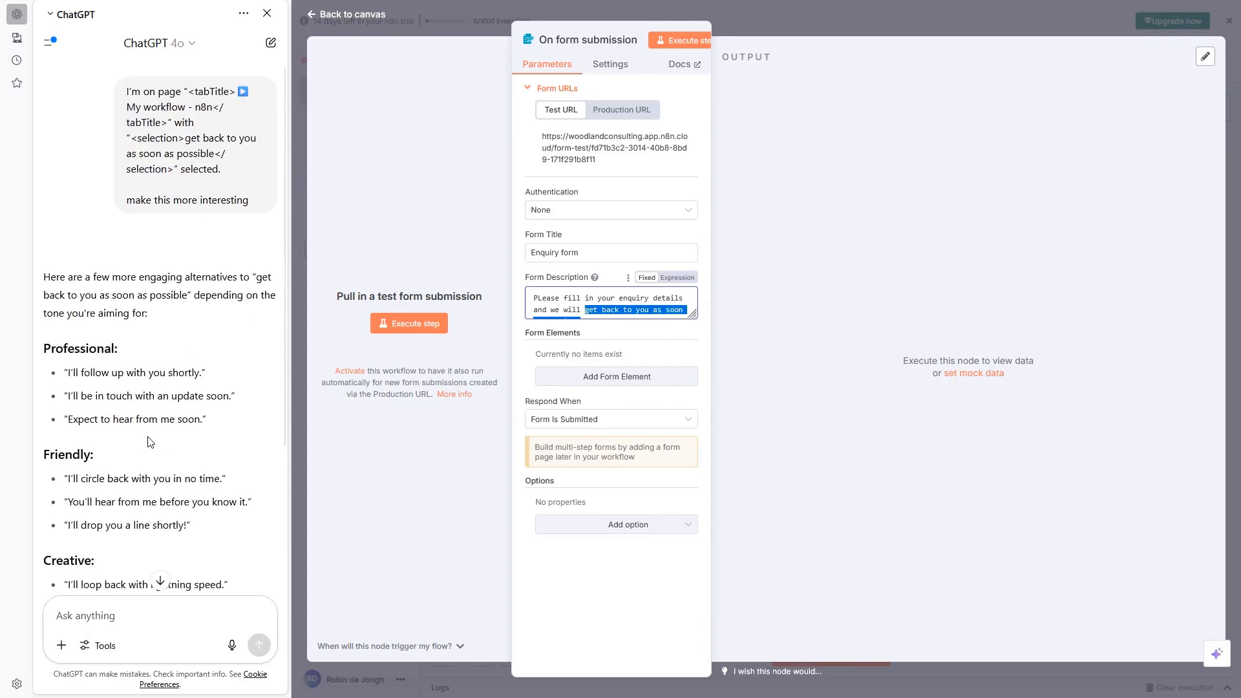
{"action": "scroll", "coordinate": [152, 439], "scroll_direction": "down", "scroll_amount": 3}
{"action": "scroll", "coordinate": [155, 435], "scroll_direction": "up", "scroll_amount": 2}
{"action": "scroll", "coordinate": [153, 434], "scroll_direction": "up", "scroll_amount": 1}
{"action": "scroll", "coordinate": [157, 355], "scroll_direction": "down", "scroll_amount": 3}
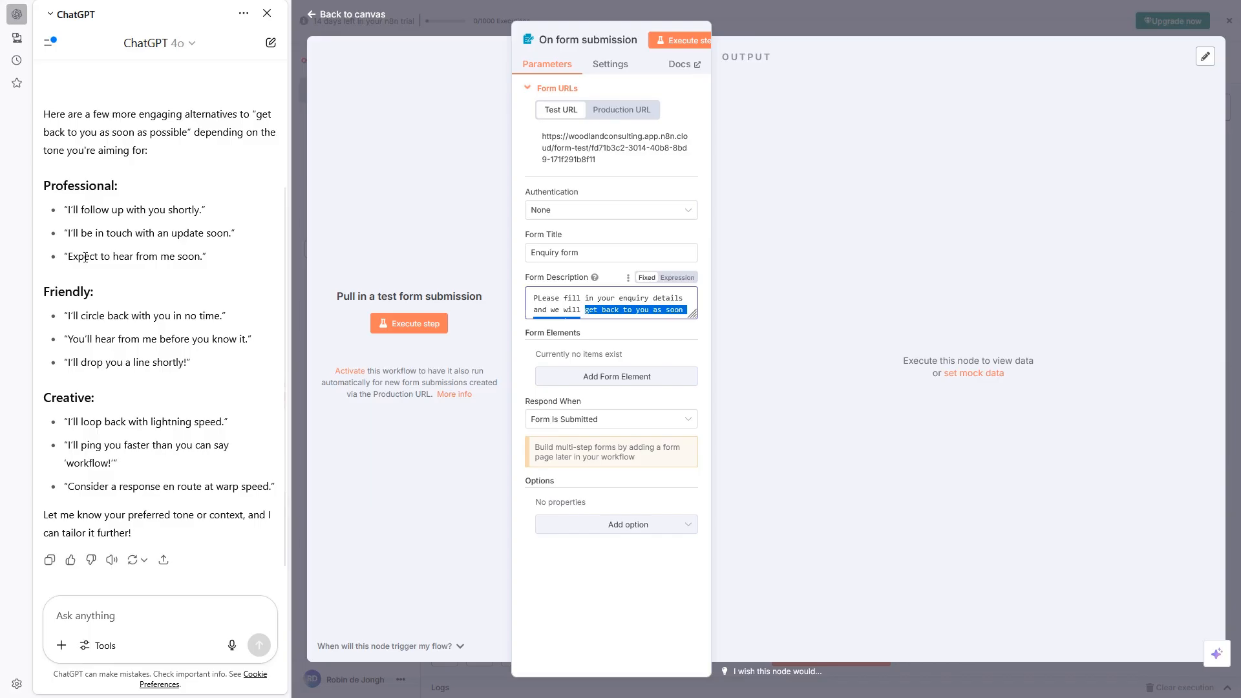
Replace the description's second sentence with ChatGPT's suggestion 'Expect to hear from me soon.'
{"action": "left_click_drag", "start_coordinate": [67, 256], "coordinate": [204, 258]}
{"action": "key", "text": "ctrl+c"}
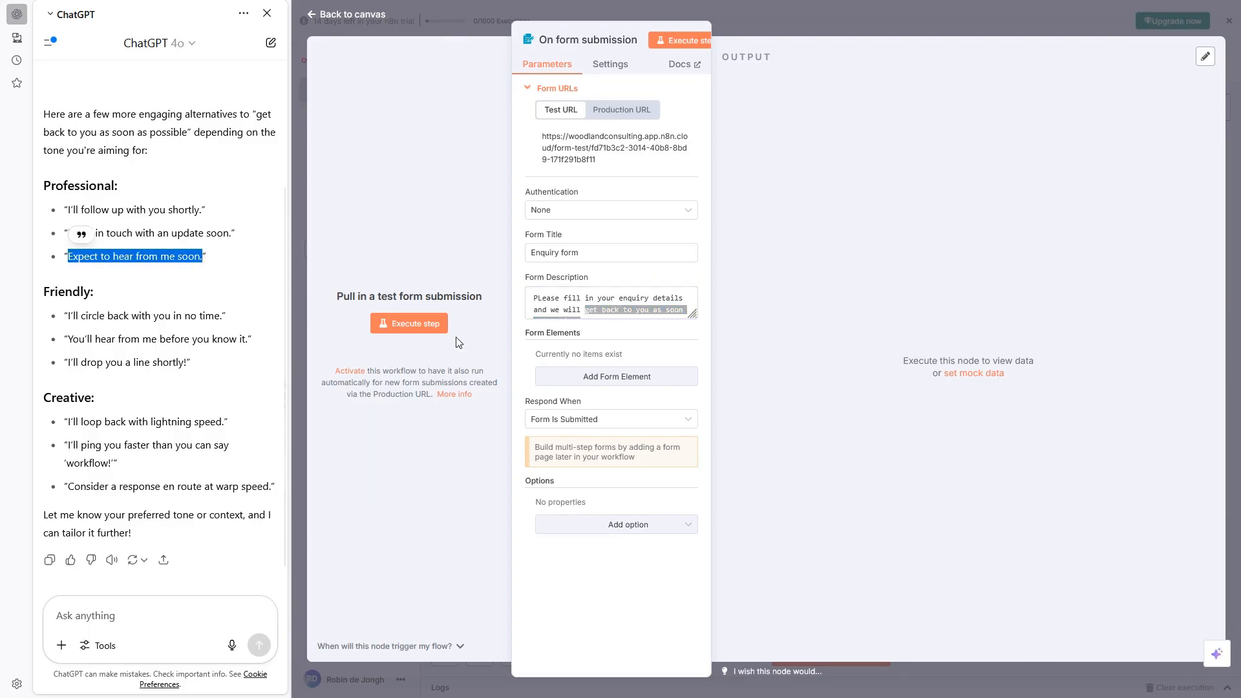
{"action": "left_click", "coordinate": [686, 315]}
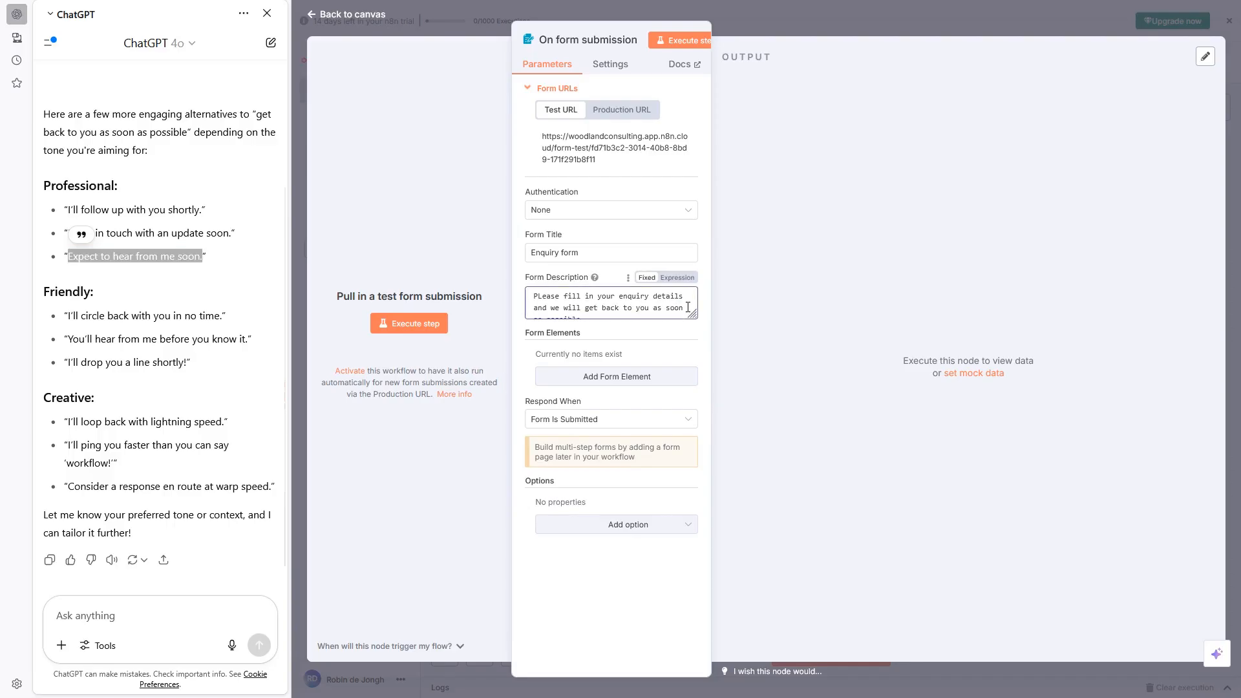
{"action": "left_click_drag", "start_coordinate": [585, 311], "coordinate": [530, 297]}
{"action": "scroll", "coordinate": [614, 310], "scroll_direction": "up", "scroll_amount": 1}
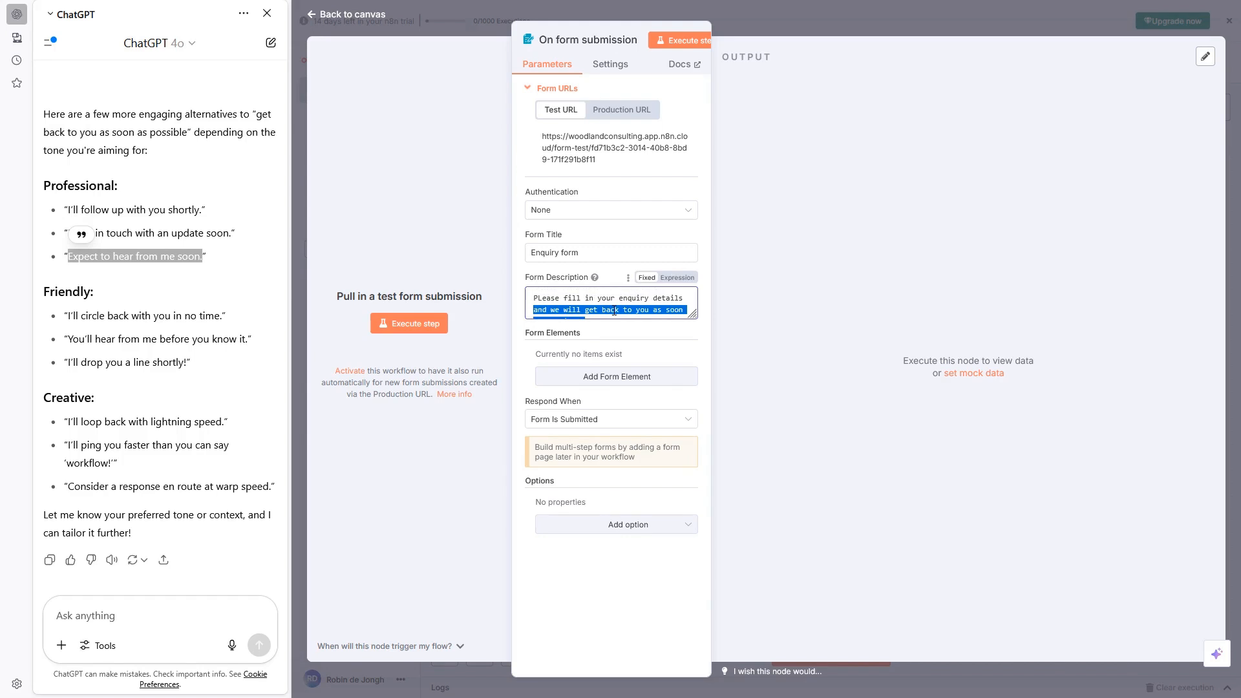
{"action": "key", "text": "ctrl+v"}
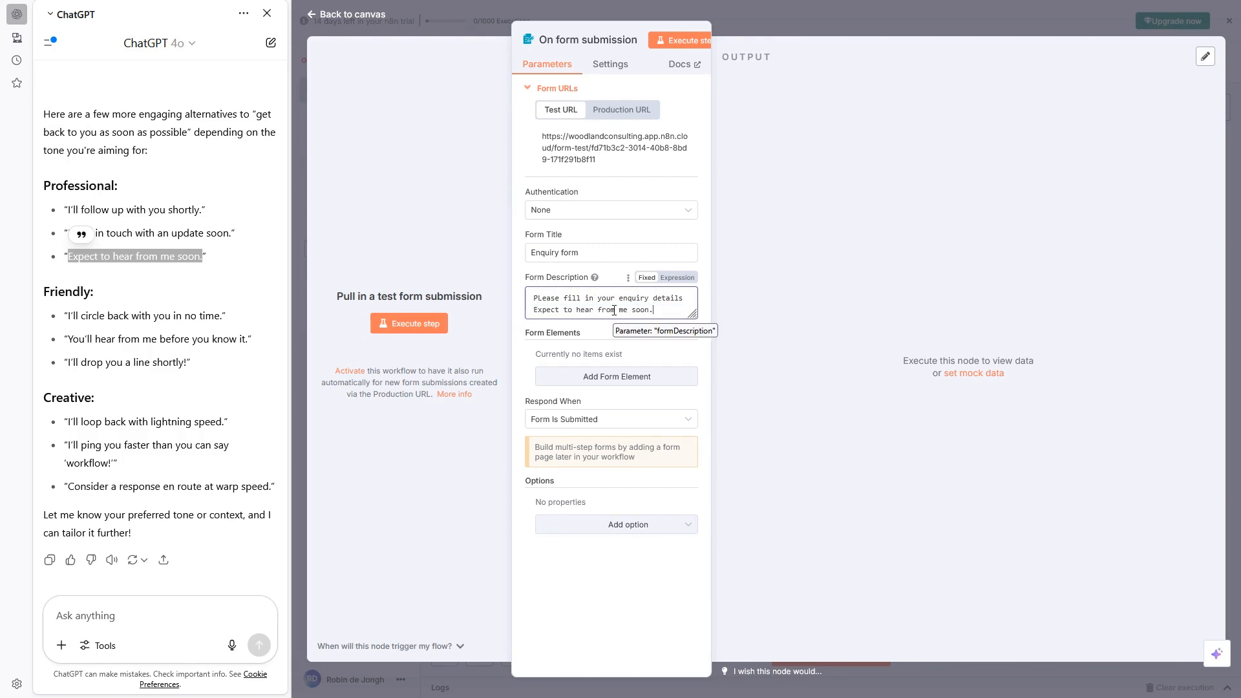
Correct 'PLease' to 'Please', close the ChatGPT sidebar and add 'below.' to the first sentence
{"action": "left_click", "coordinate": [544, 299]}
{"action": "key", "text": "BackSpace"}
{"action": "type", "text": "l"}
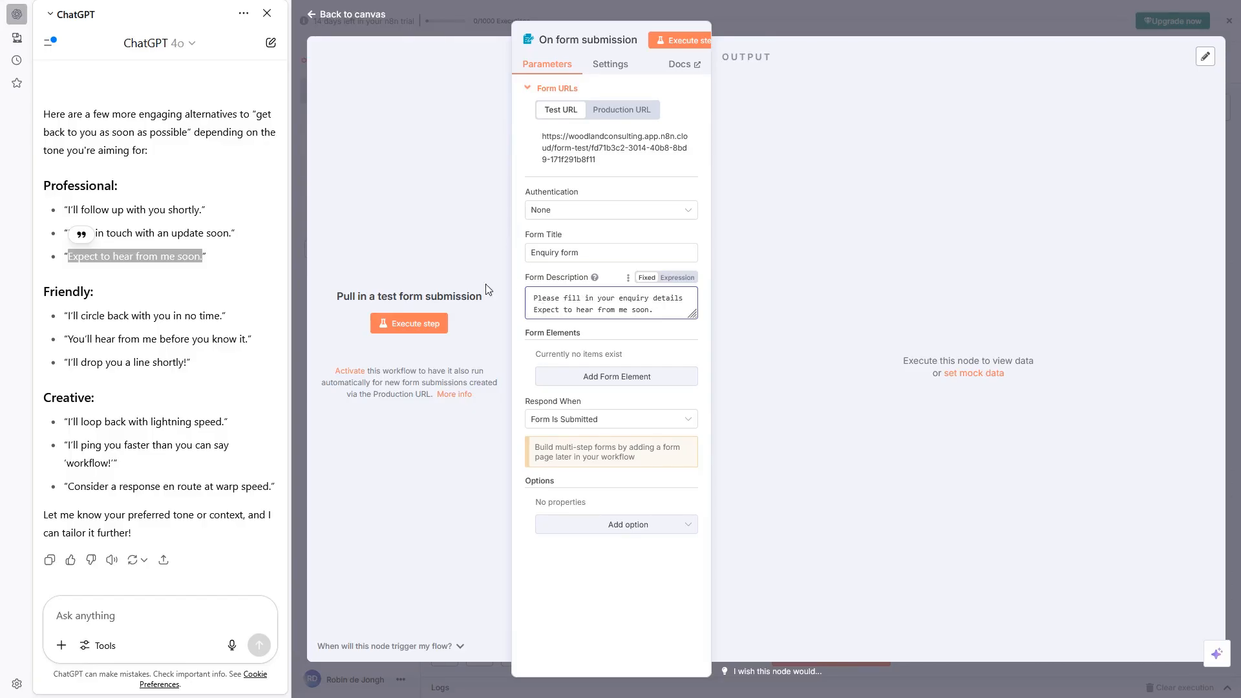
{"action": "left_click", "coordinate": [267, 13]}
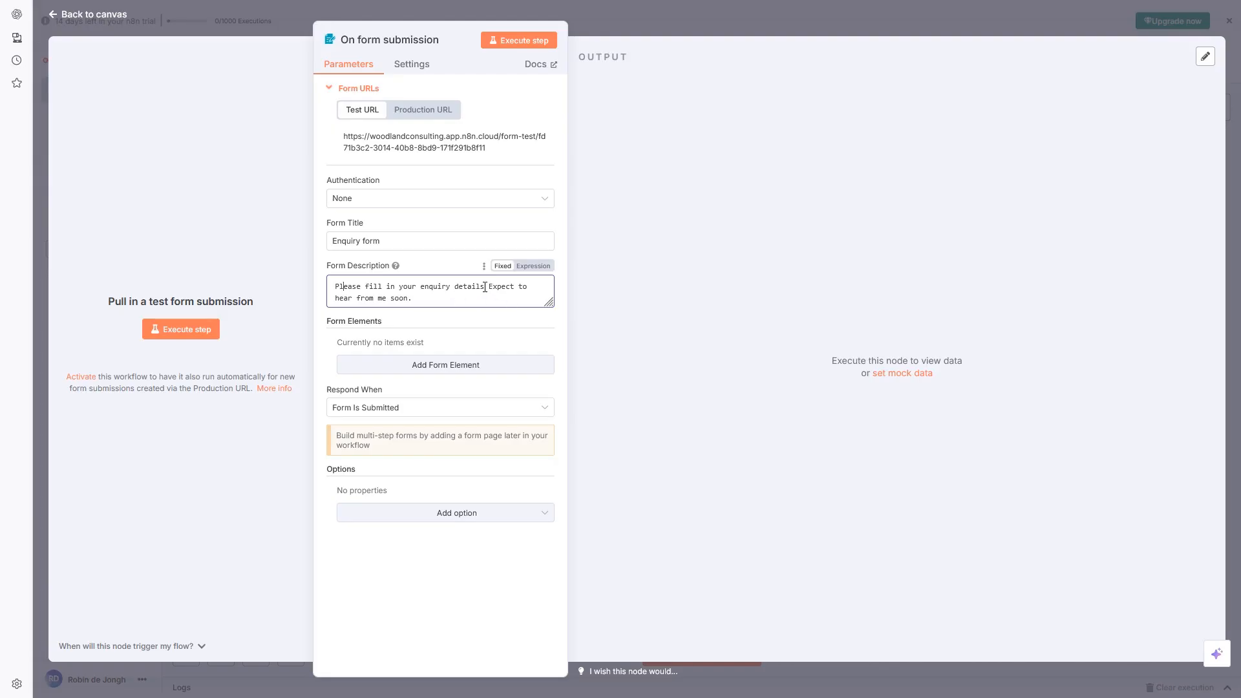
{"action": "type", "text": "below."}
{"action": "type", "text": "!"}
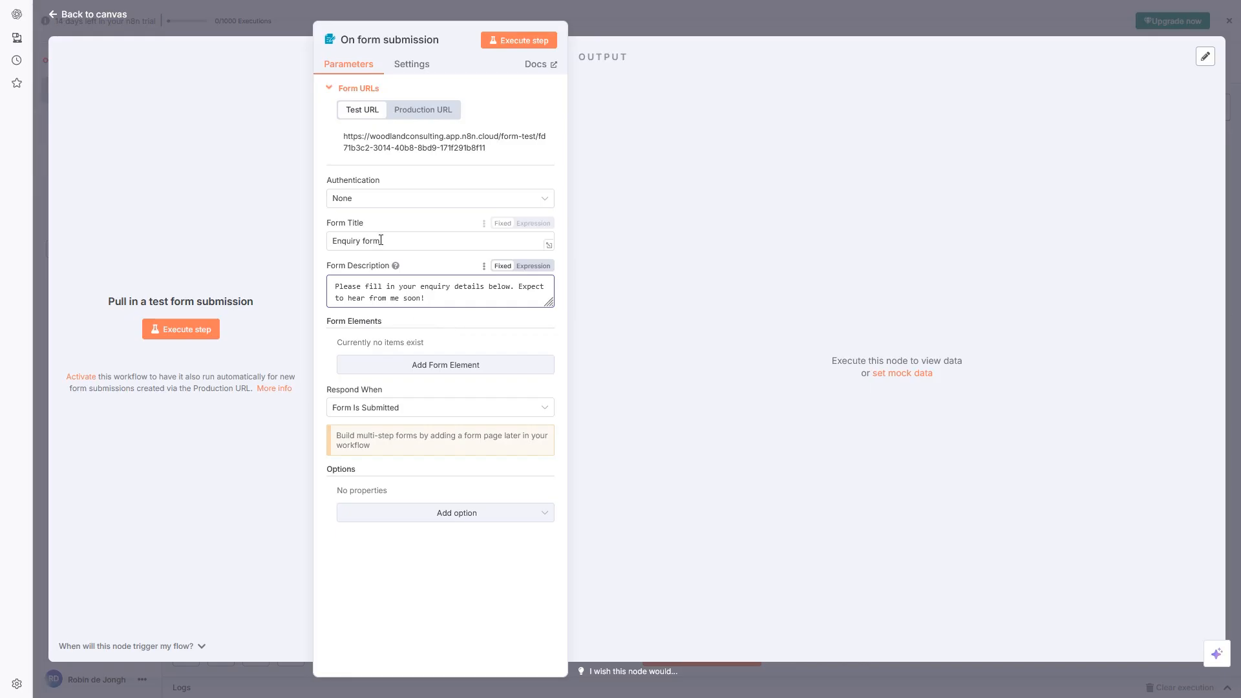
Add a required 'Name' text field with a sample first name as its placeholder
{"action": "left_click", "coordinate": [438, 366]}
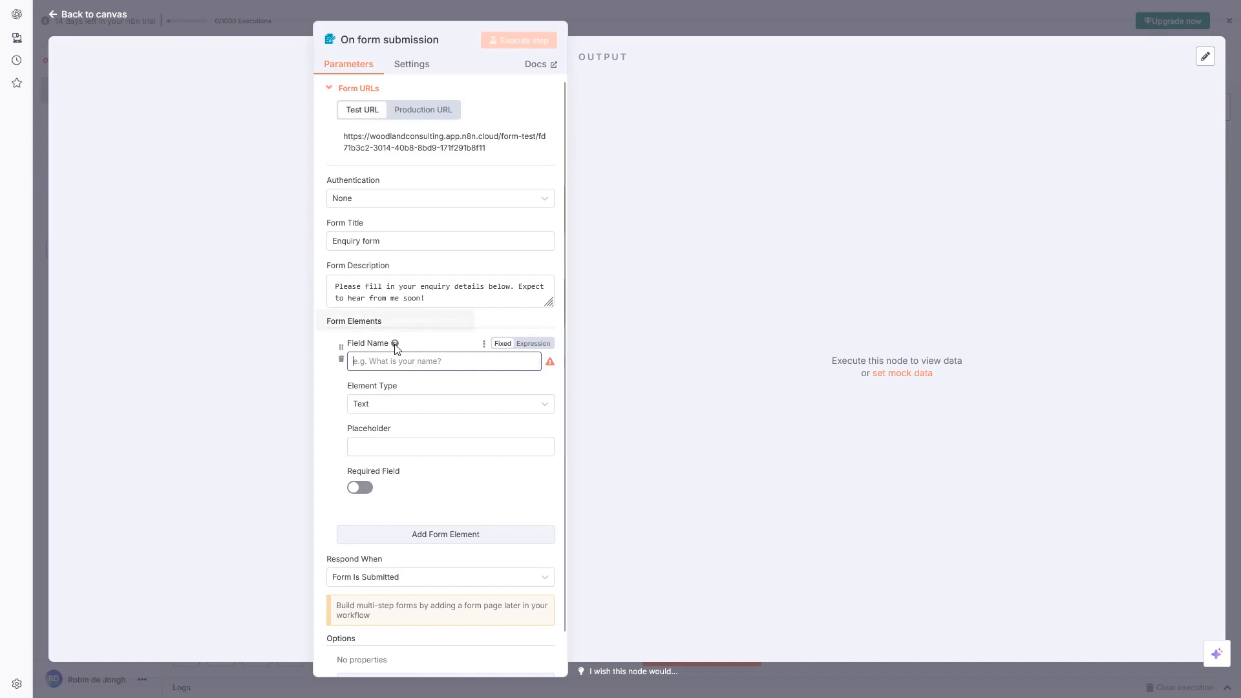
{"action": "mouse_move", "coordinate": [395, 345]}
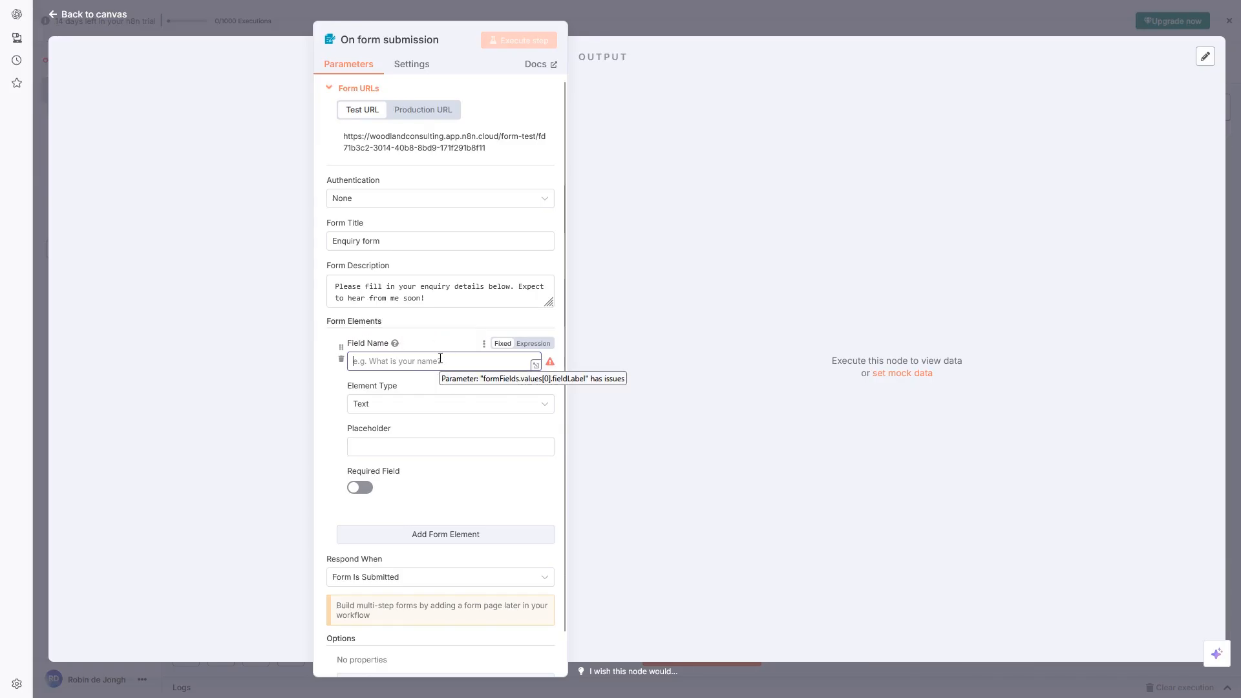
{"action": "type", "text": "Name"}
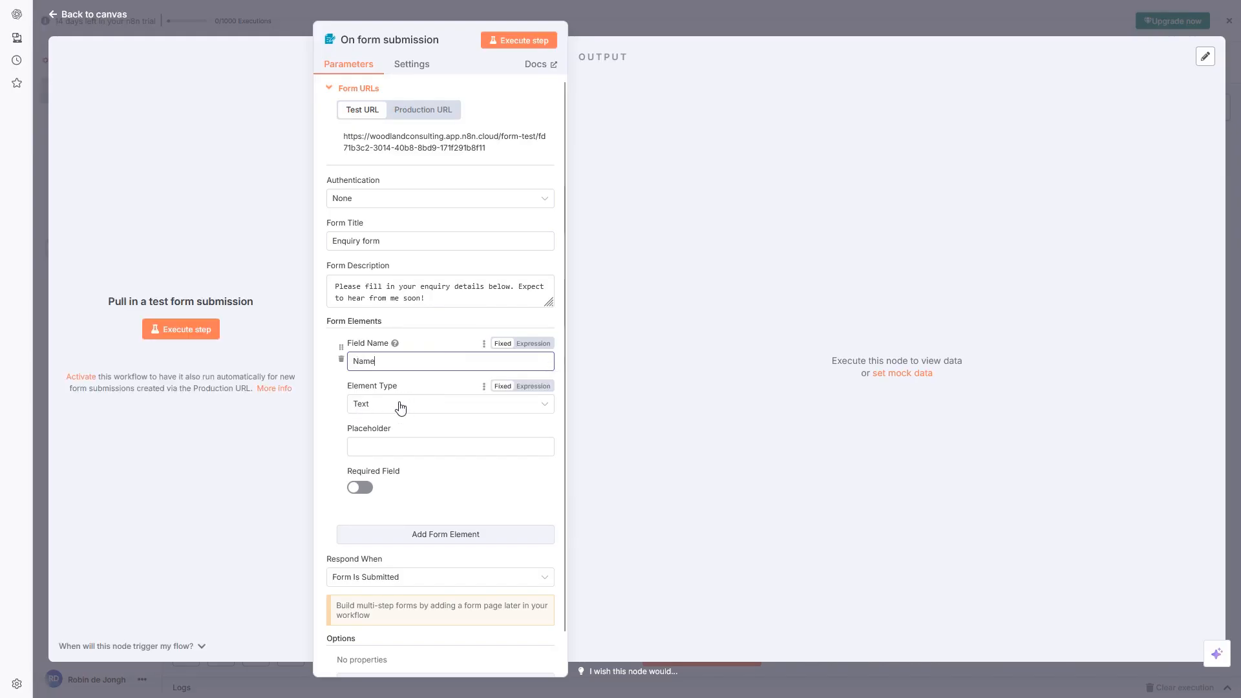
{"action": "left_click", "coordinate": [407, 448]}
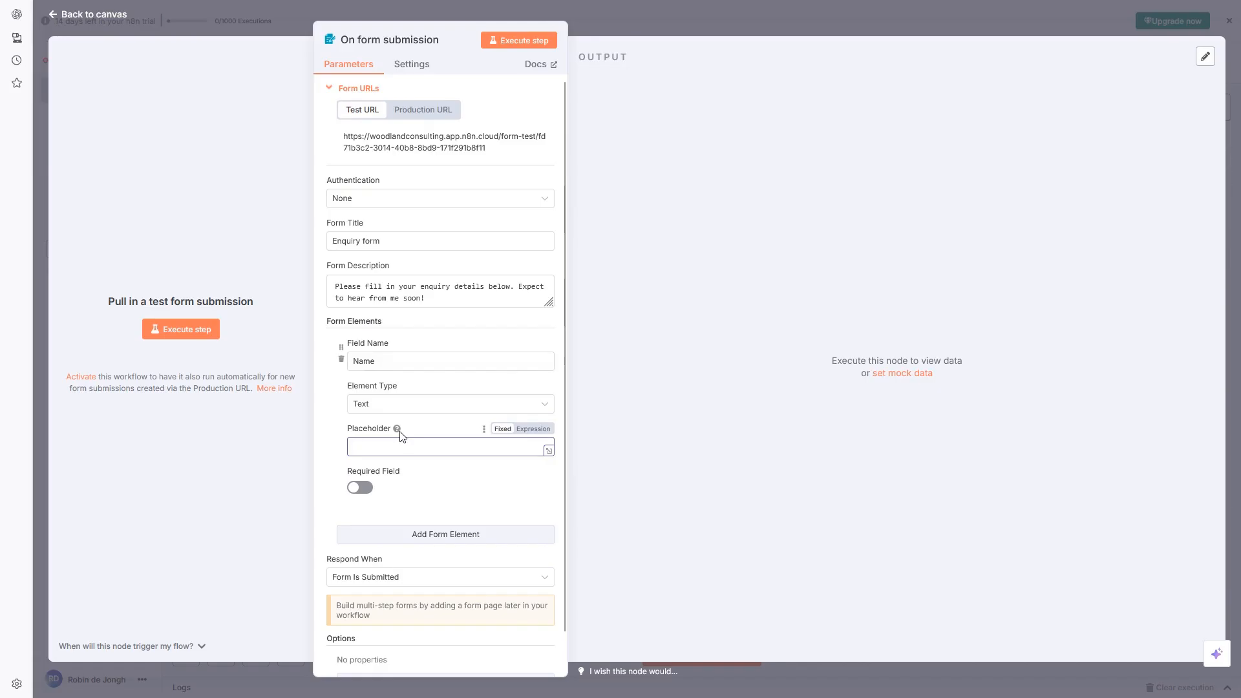
{"action": "mouse_move", "coordinate": [398, 429]}
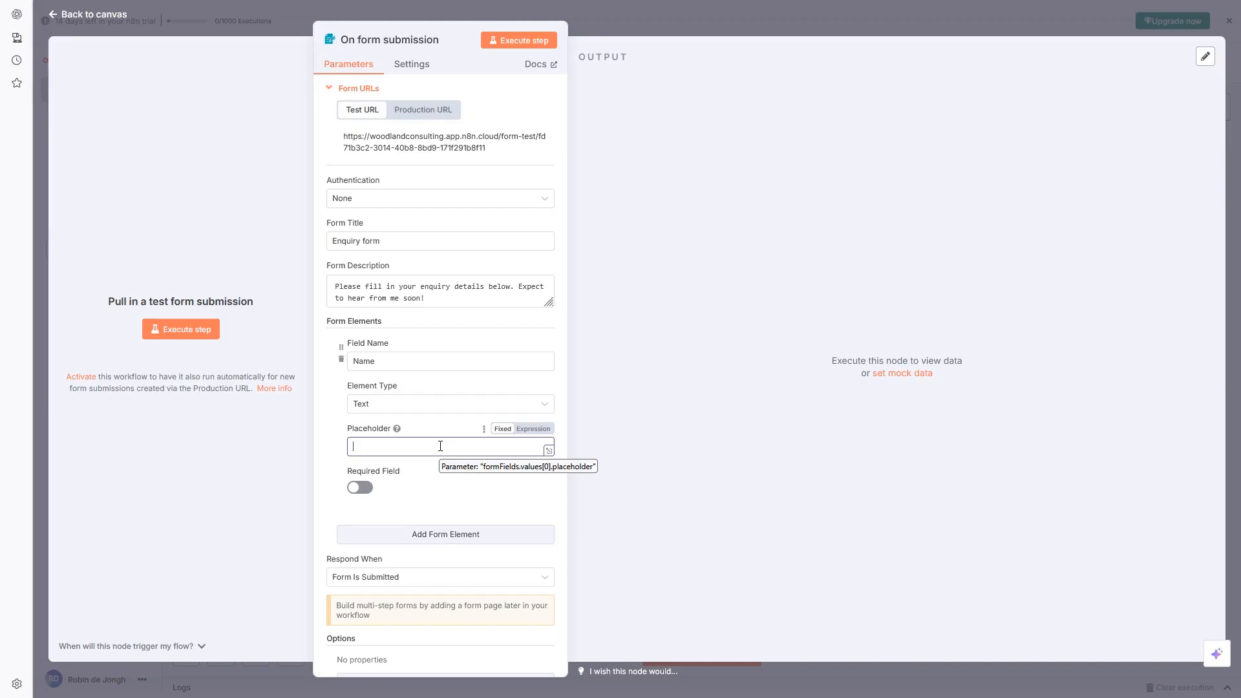
{"action": "type", "text": "Gerald"}
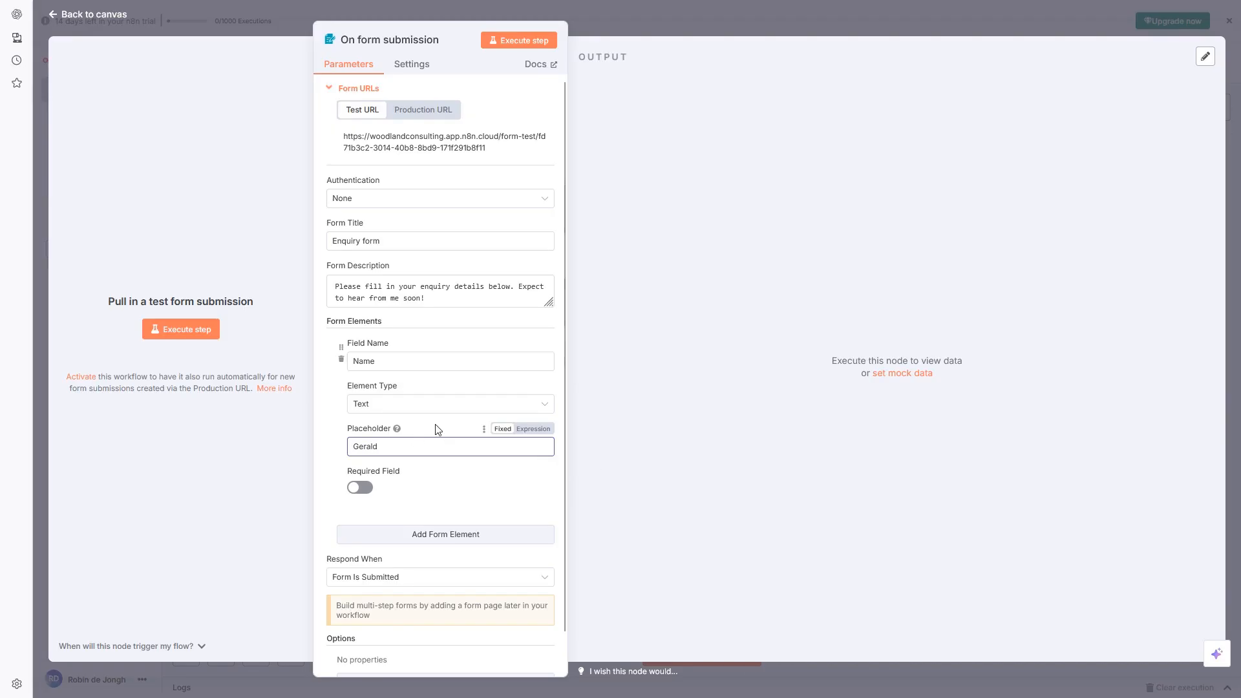
{"action": "scroll", "coordinate": [440, 429], "scroll_direction": "down", "scroll_amount": 1}
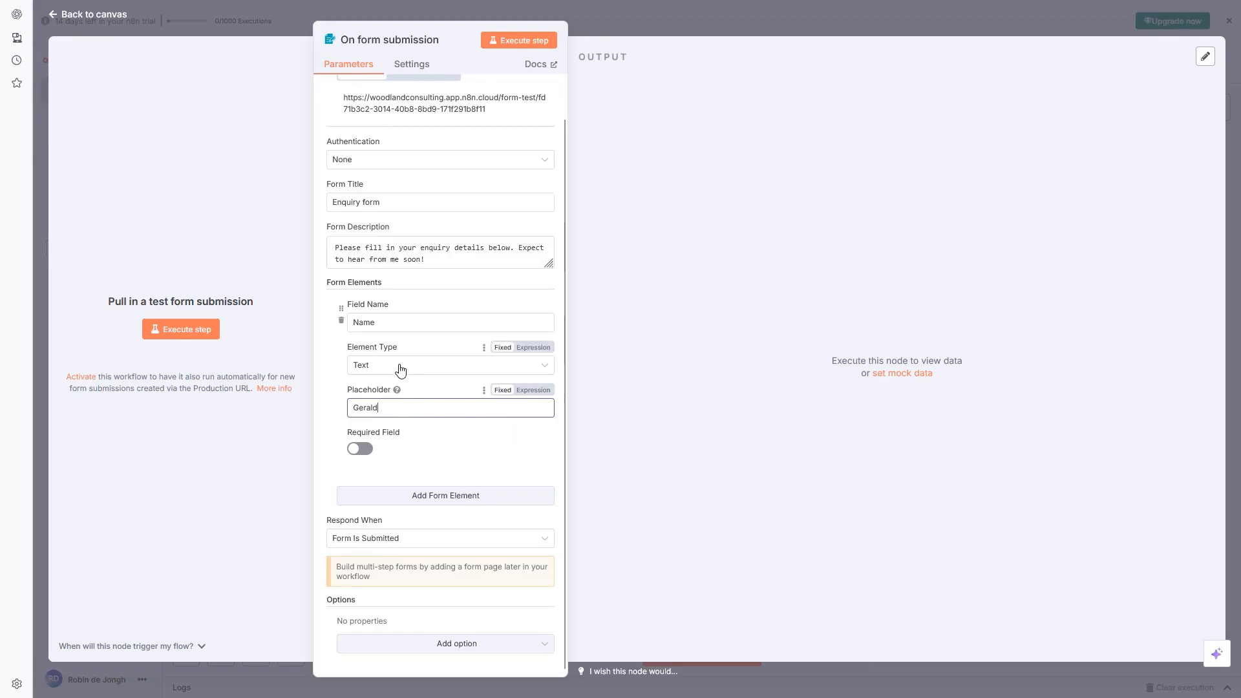
{"action": "left_click", "coordinate": [331, 411]}
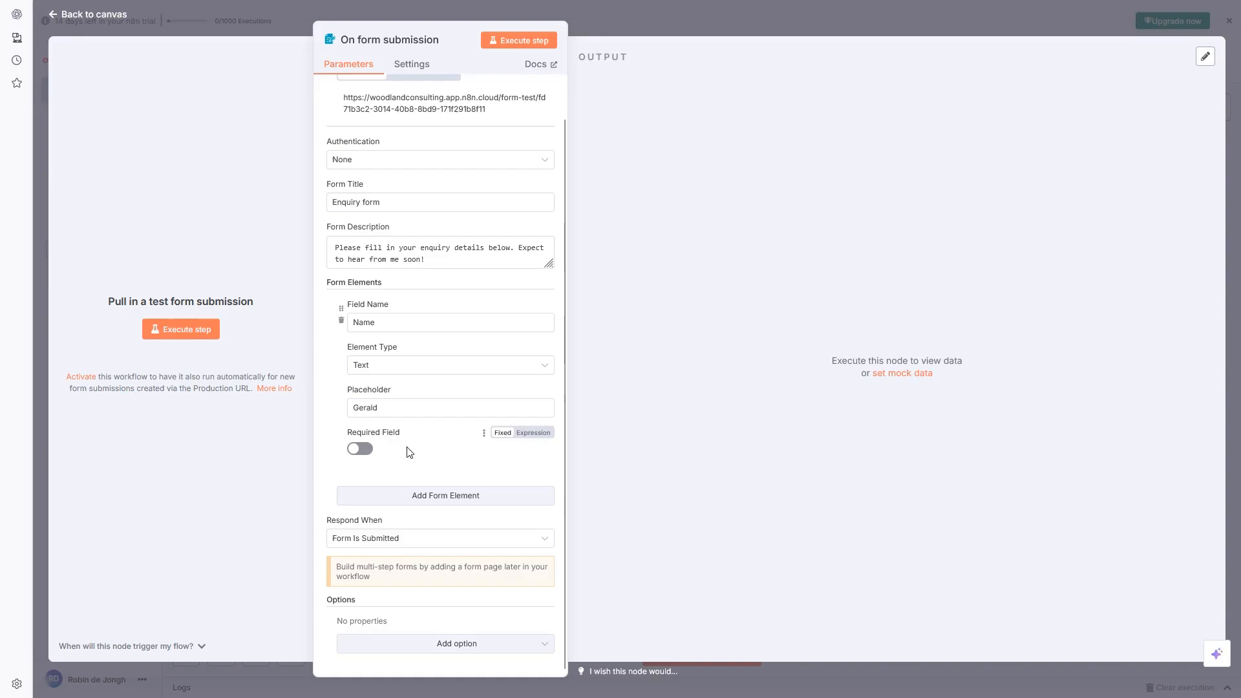
{"action": "left_click", "coordinate": [360, 449]}
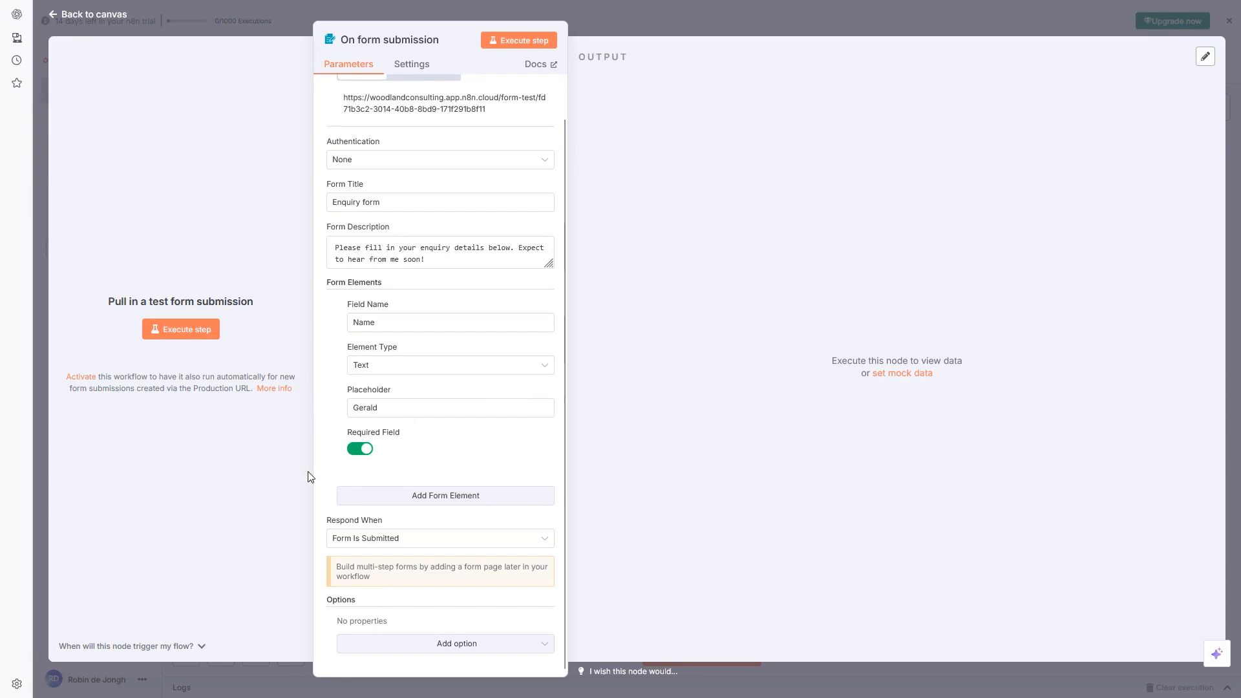
Add a required 'Email address' field of Email type with a sample email placeholder
{"action": "left_click", "coordinate": [448, 496]}
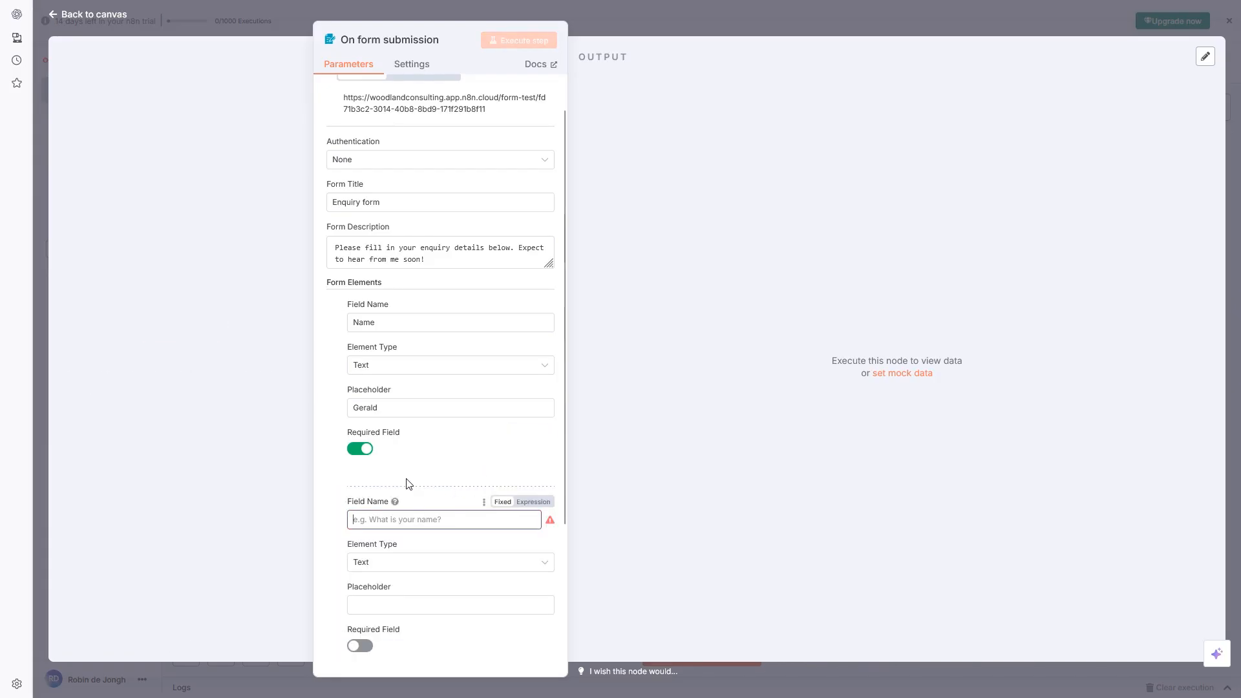
{"action": "type", "text": "Email"}
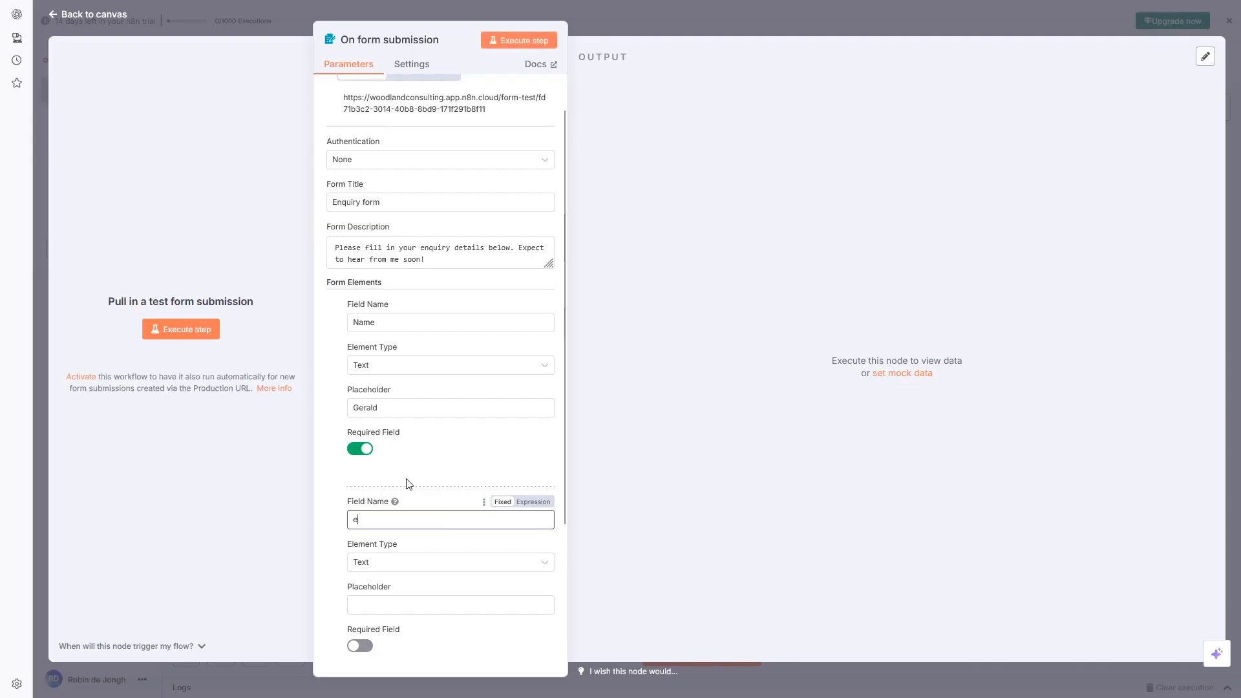
{"action": "type", "text": " address"}
{"action": "left_click", "coordinate": [419, 562]}
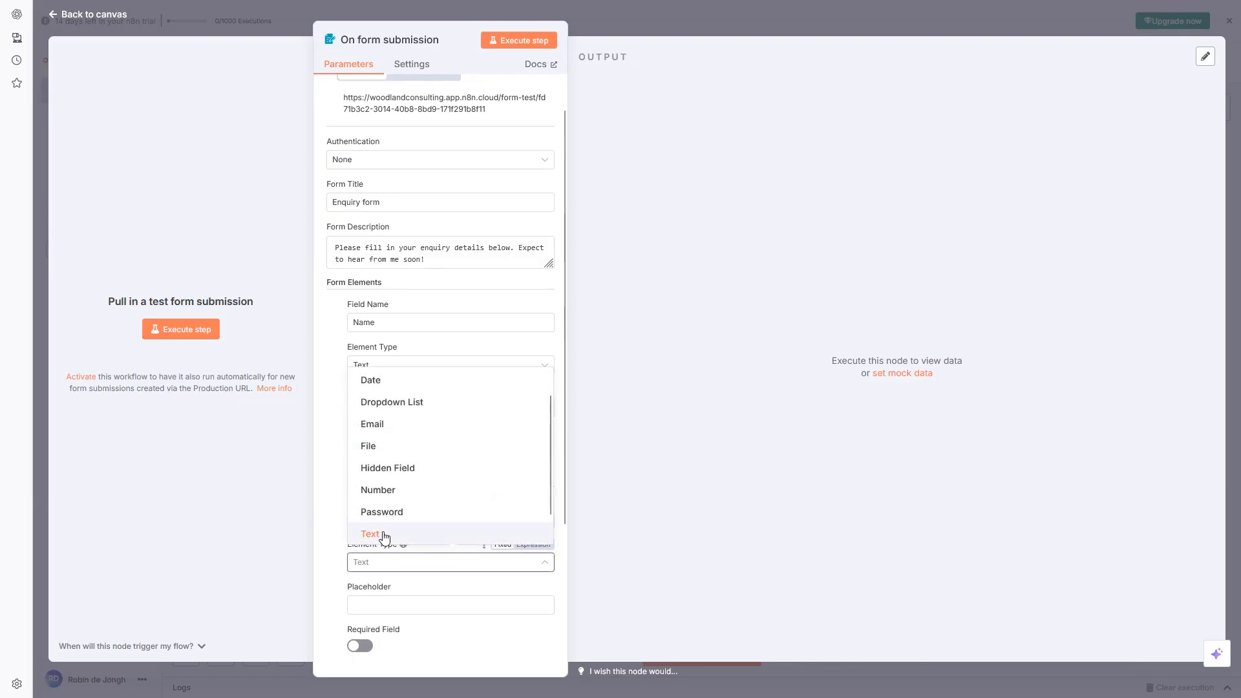
{"action": "left_click", "coordinate": [378, 427]}
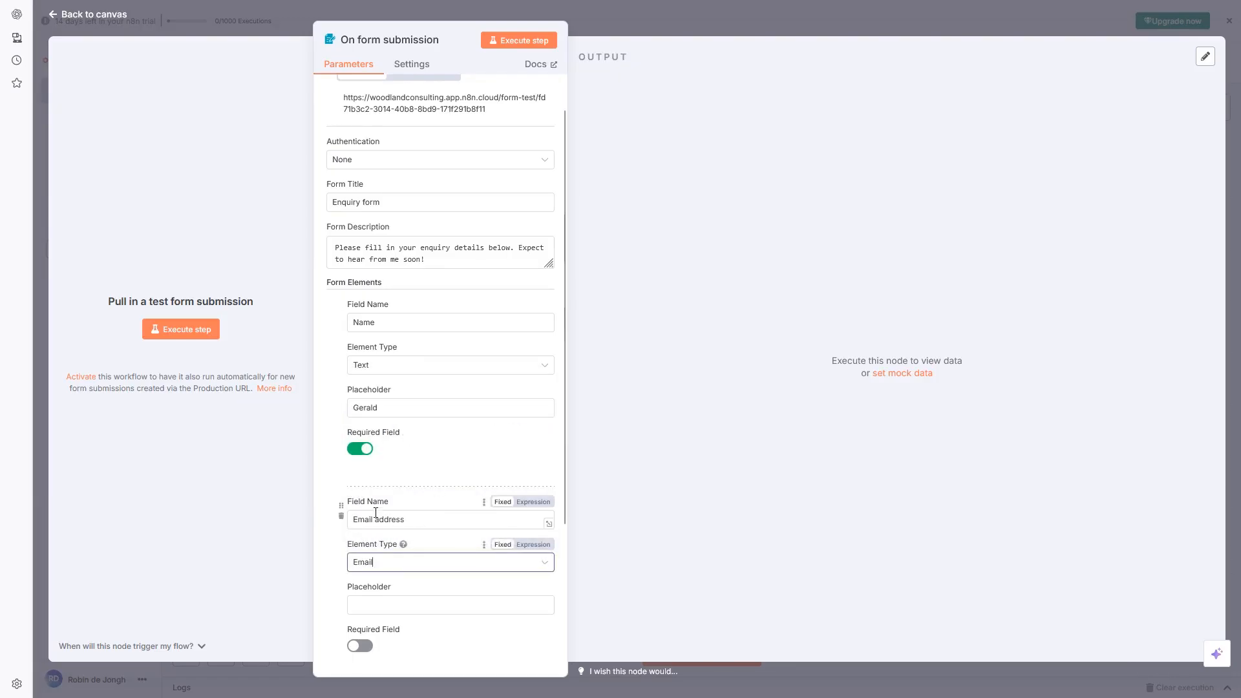
{"action": "scroll", "coordinate": [424, 536], "scroll_direction": "down", "scroll_amount": 5}
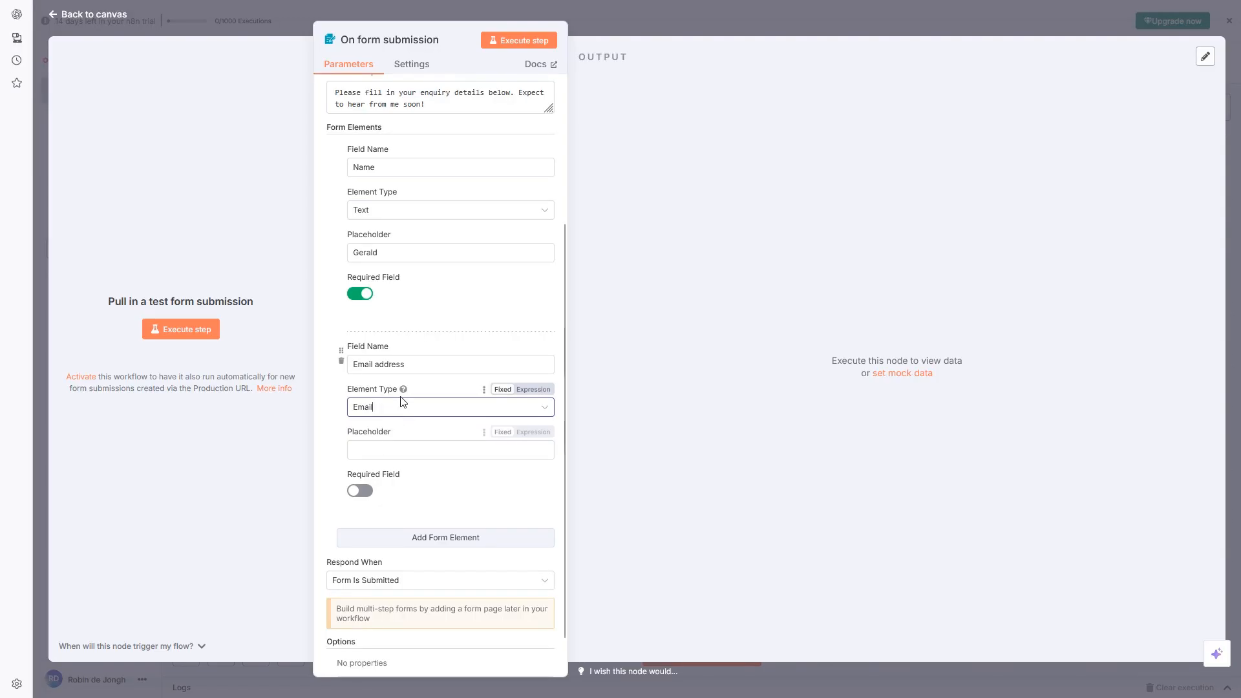
{"action": "left_click", "coordinate": [403, 453]}
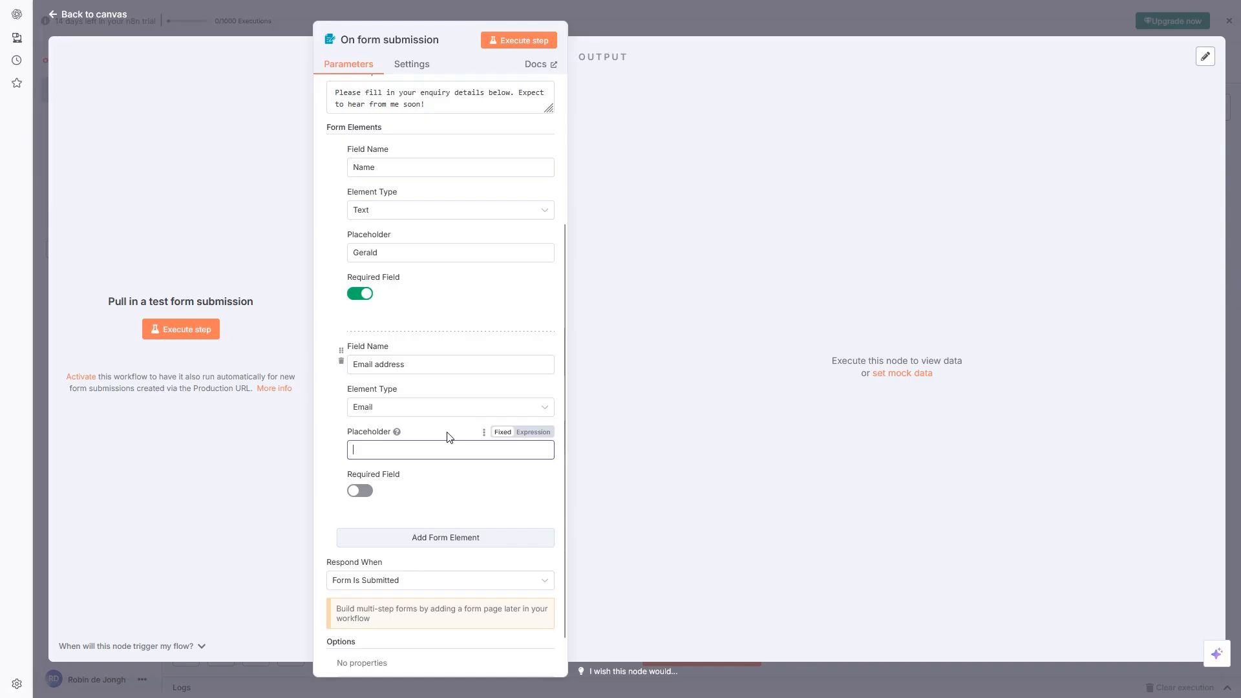
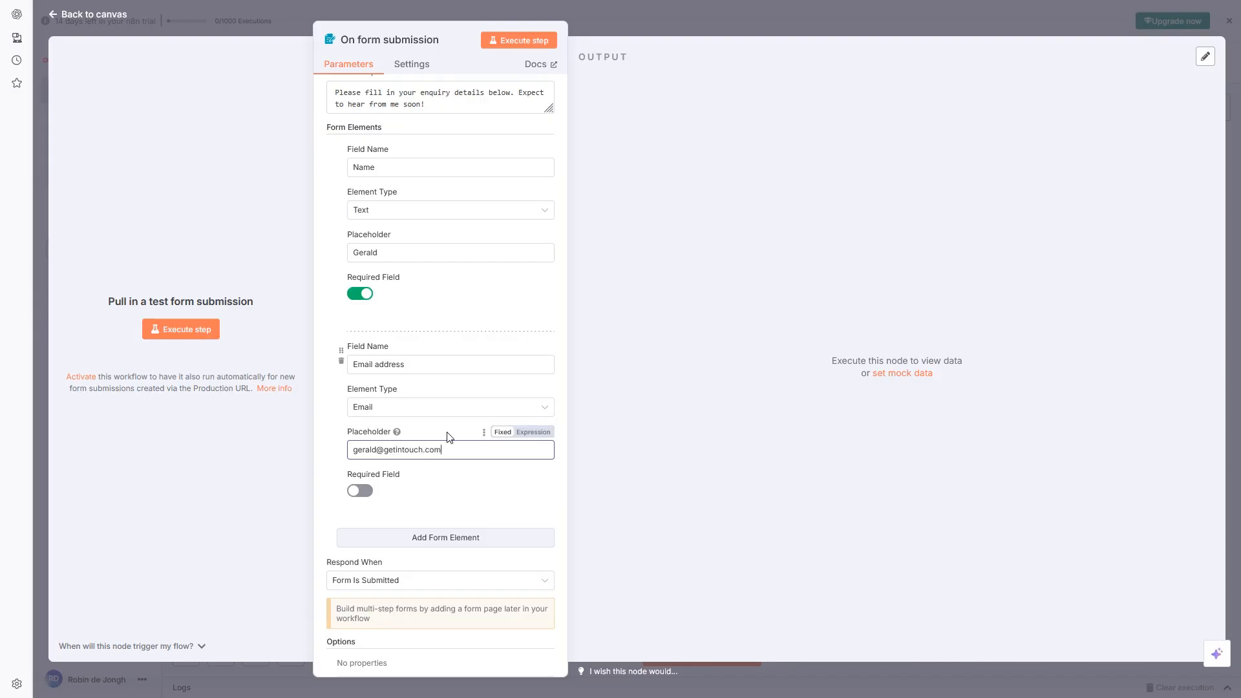
{"action": "left_click", "coordinate": [452, 471]}
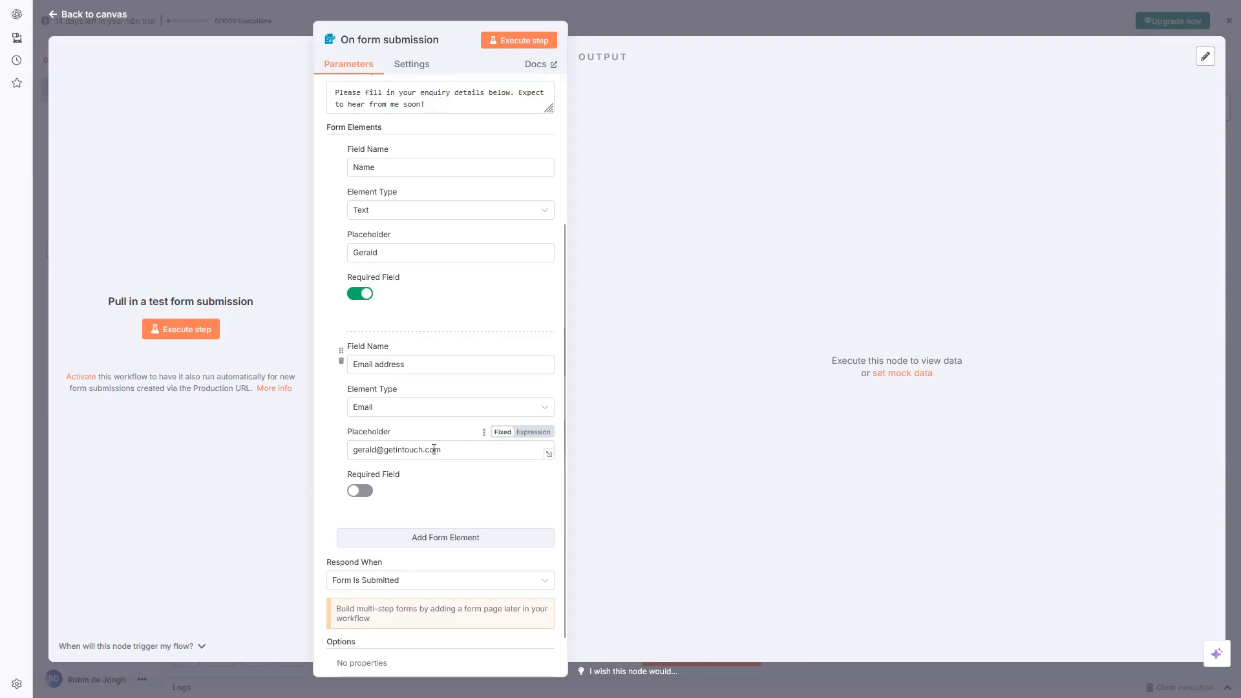
{"action": "scroll", "coordinate": [388, 408], "scroll_direction": "down", "scroll_amount": 1}
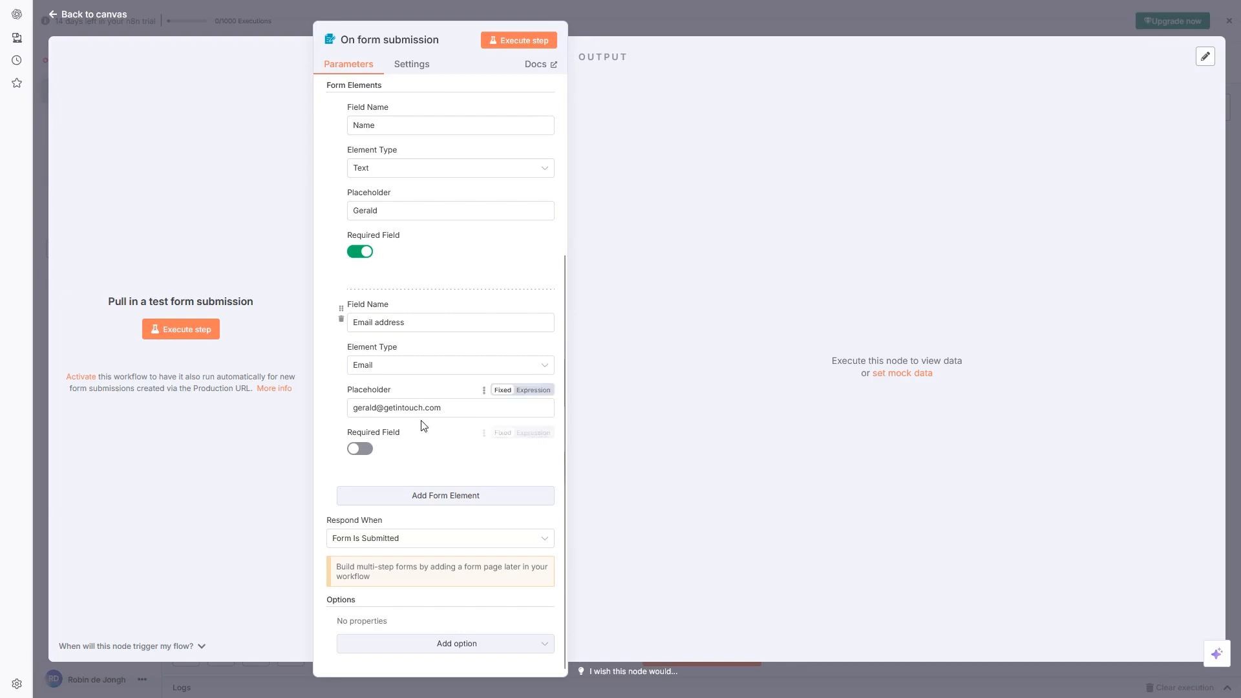
{"action": "left_click", "coordinate": [355, 450]}
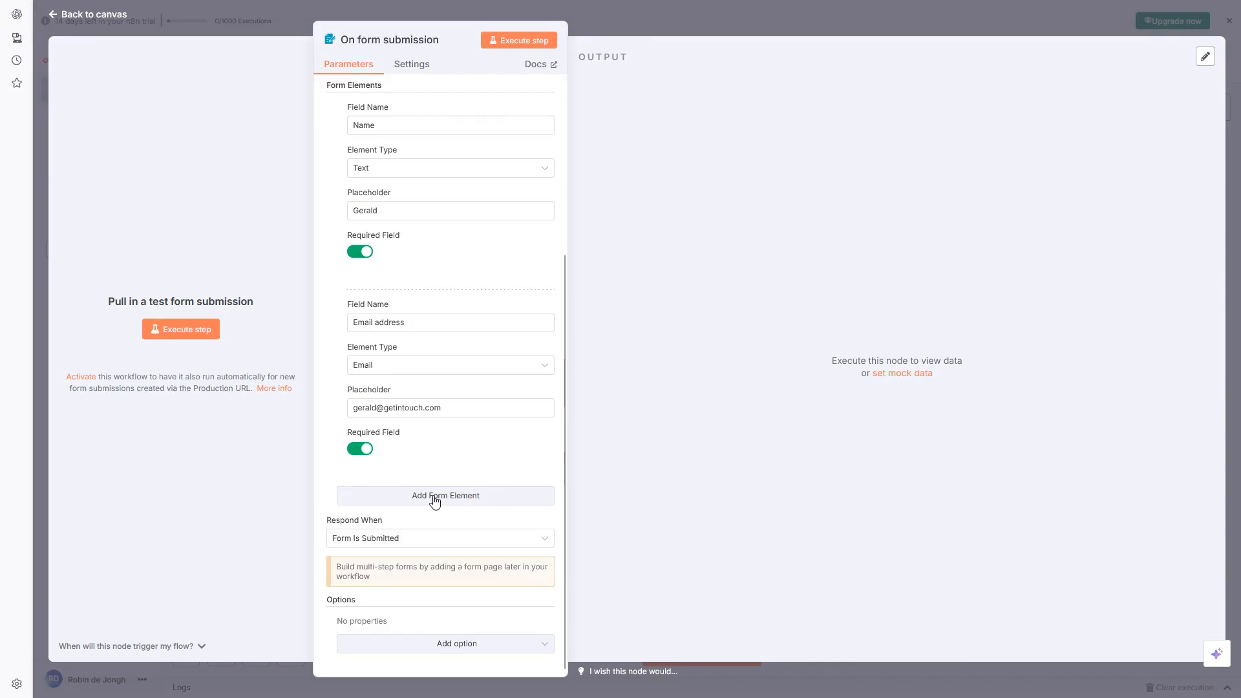
{"action": "scroll", "coordinate": [435, 501], "scroll_direction": "up", "scroll_amount": 4}
{"action": "scroll", "coordinate": [435, 502], "scroll_direction": "down", "scroll_amount": 4}
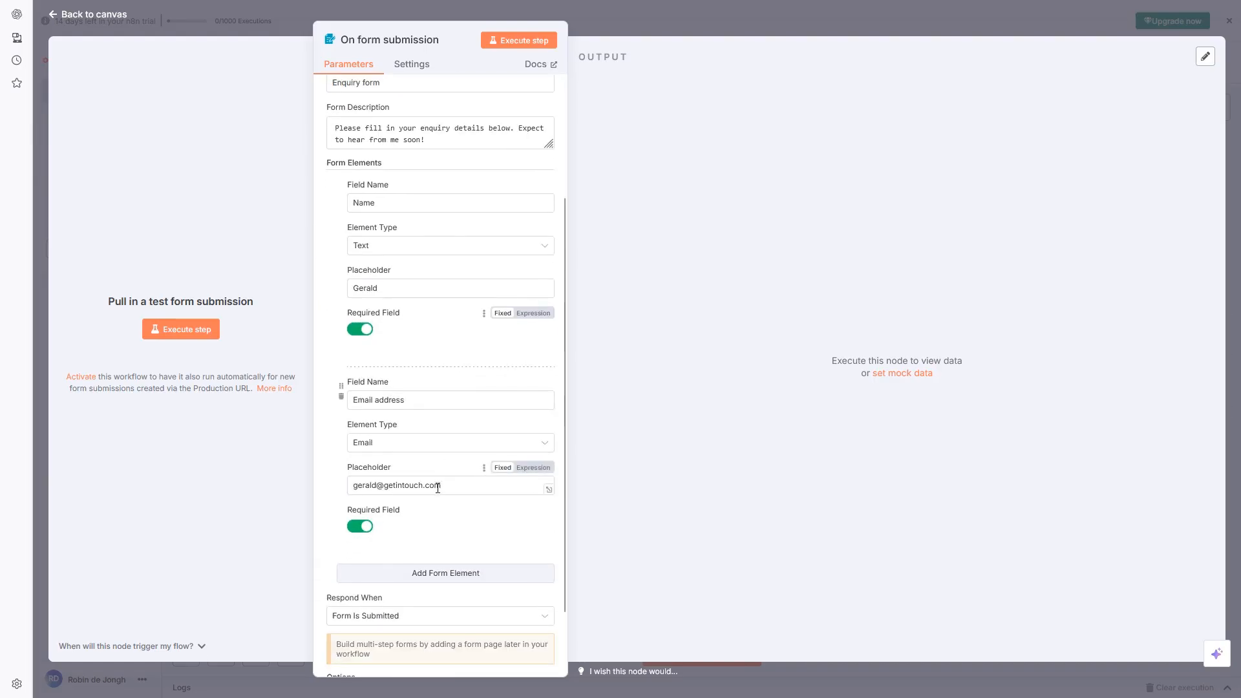
Add a required 'Message' field with placeholder '... put your message here.'
{"action": "left_click", "coordinate": [434, 501]}
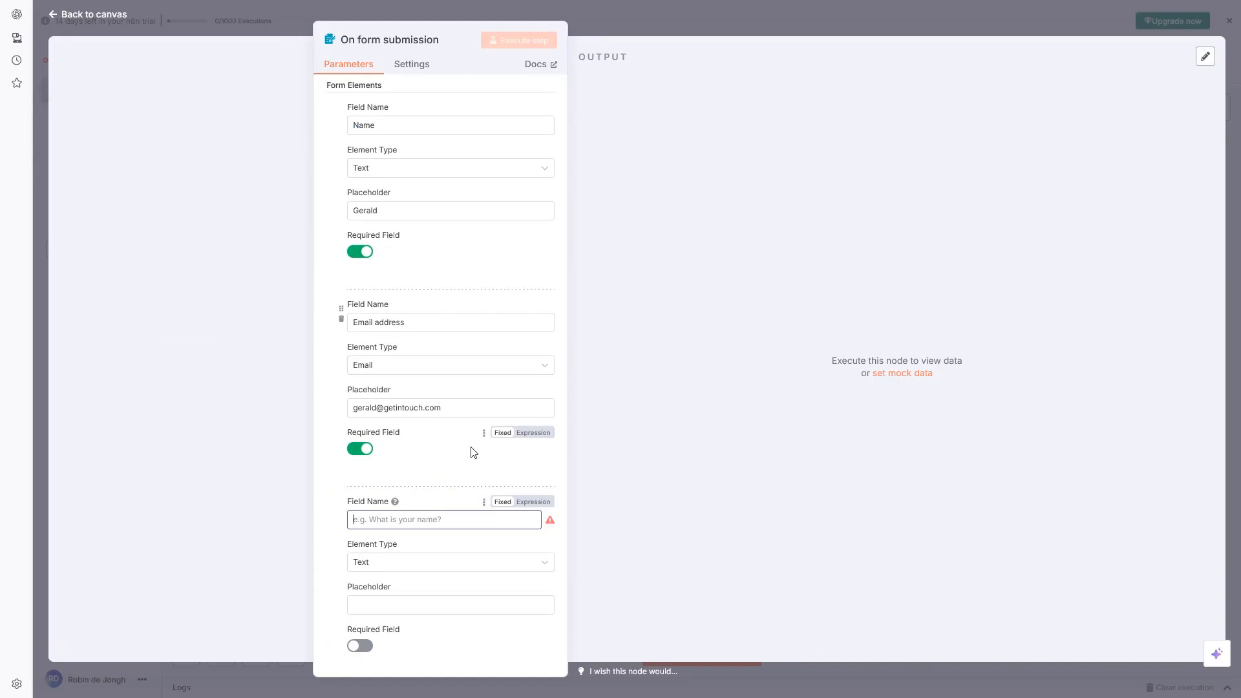
{"action": "type", "text": "Message"}
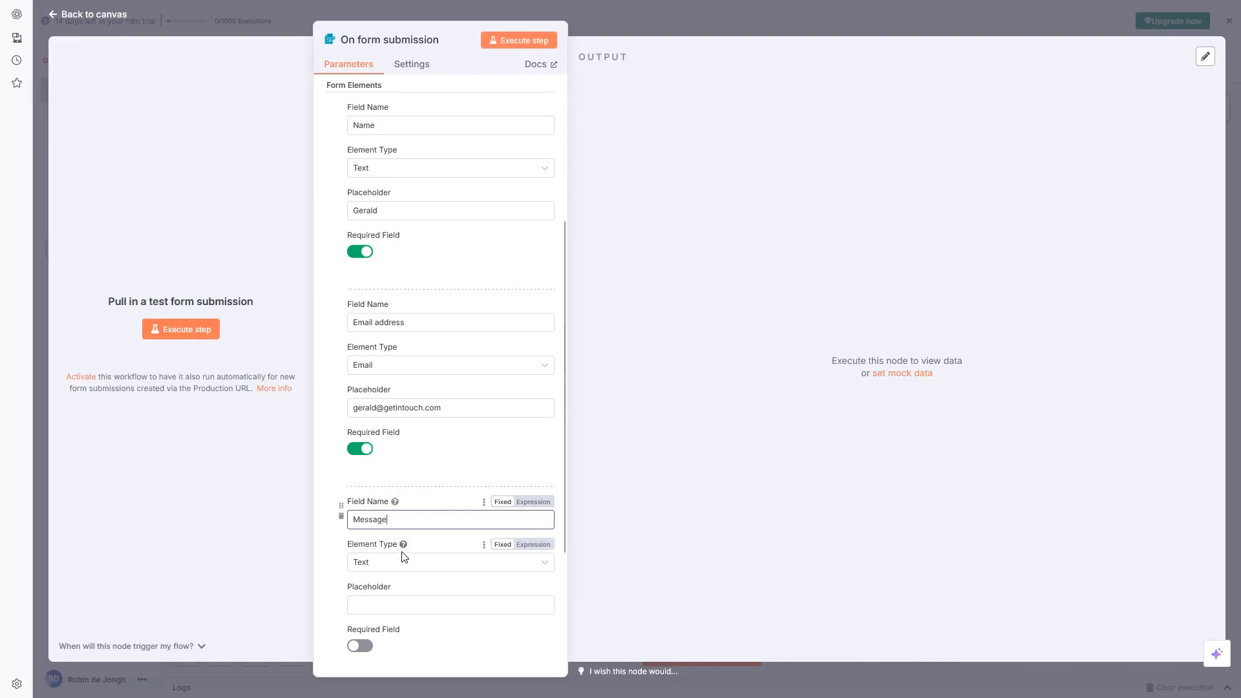
{"action": "scroll", "coordinate": [401, 567], "scroll_direction": "down", "scroll_amount": 3}
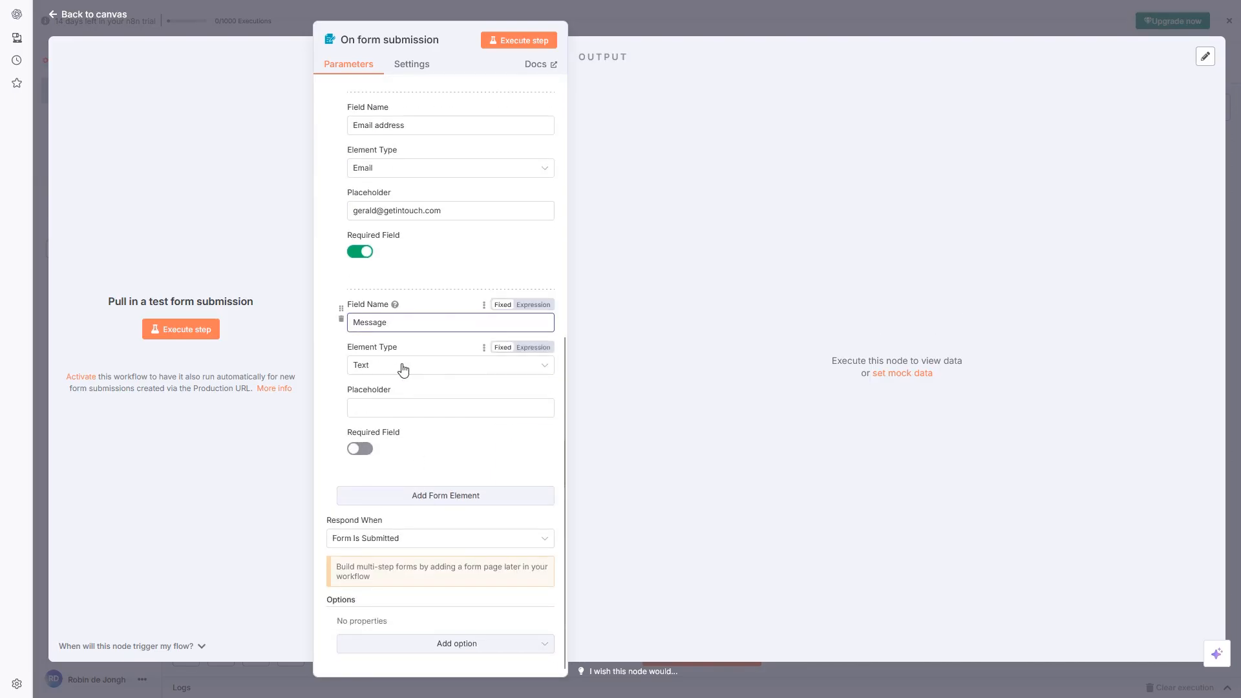
{"action": "left_click", "coordinate": [421, 406]}
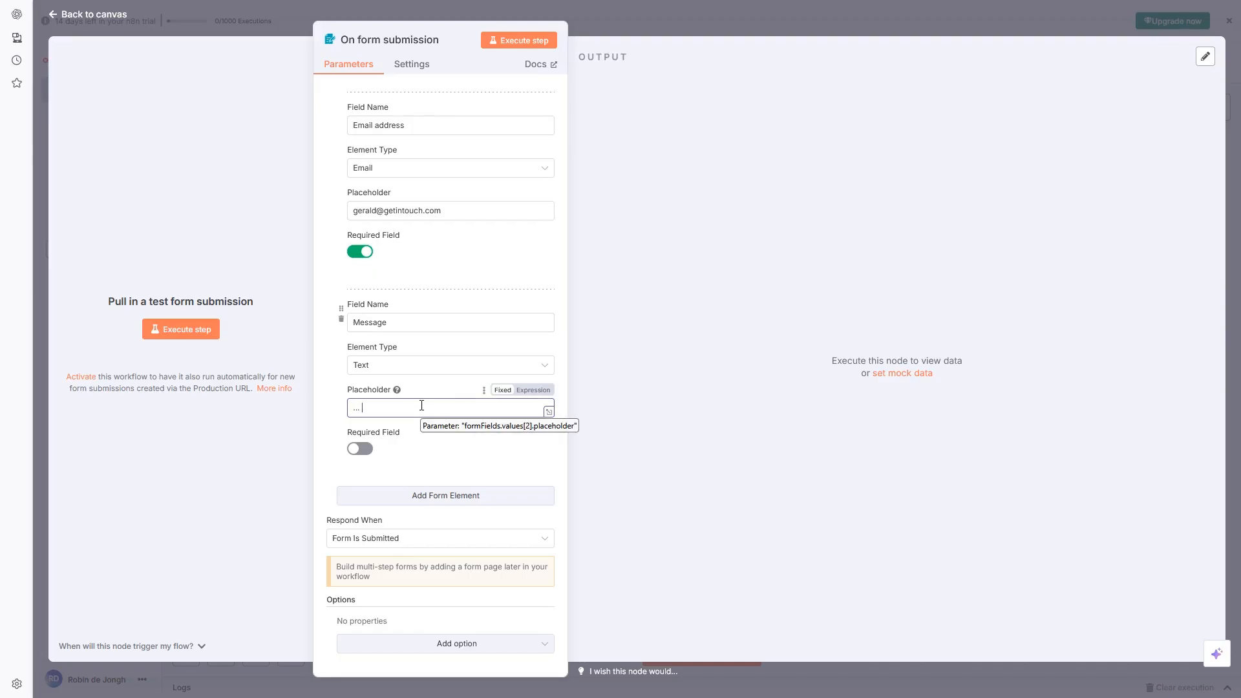
{"action": "type", "text": "... put your message here."}
{"action": "left_click", "coordinate": [360, 449]}
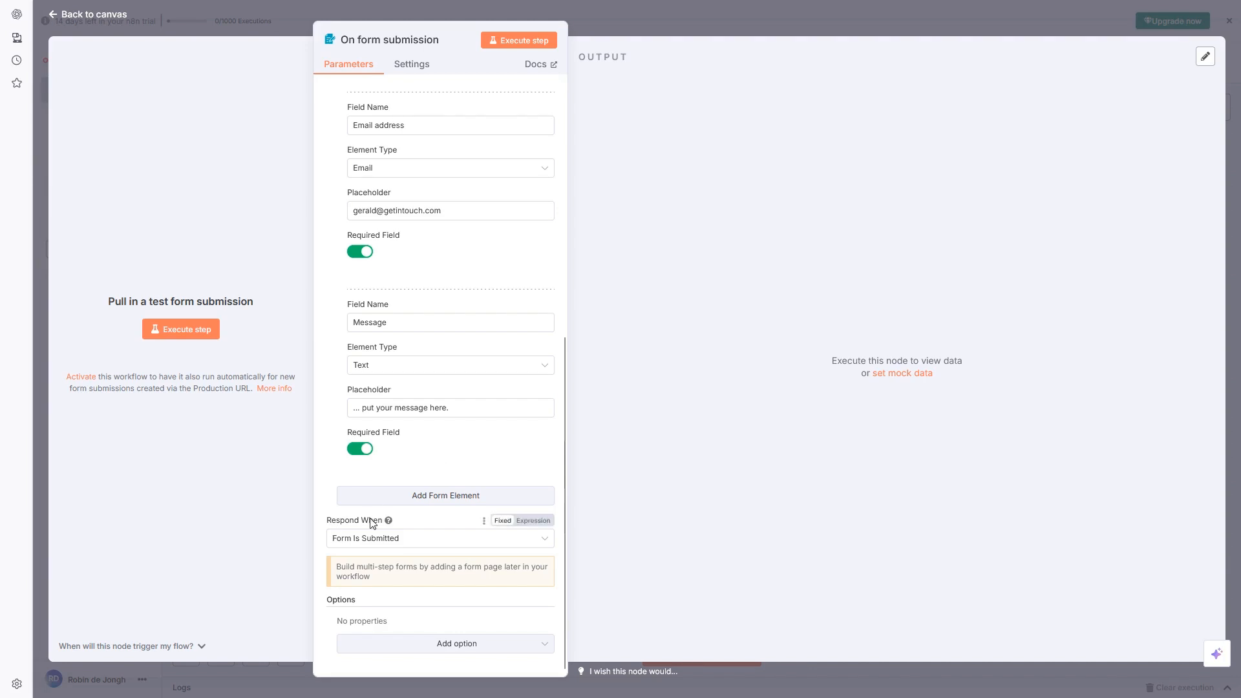
Set Respond When to Form Is Submitted
{"action": "scroll", "coordinate": [451, 435], "scroll_direction": "up", "scroll_amount": 5}
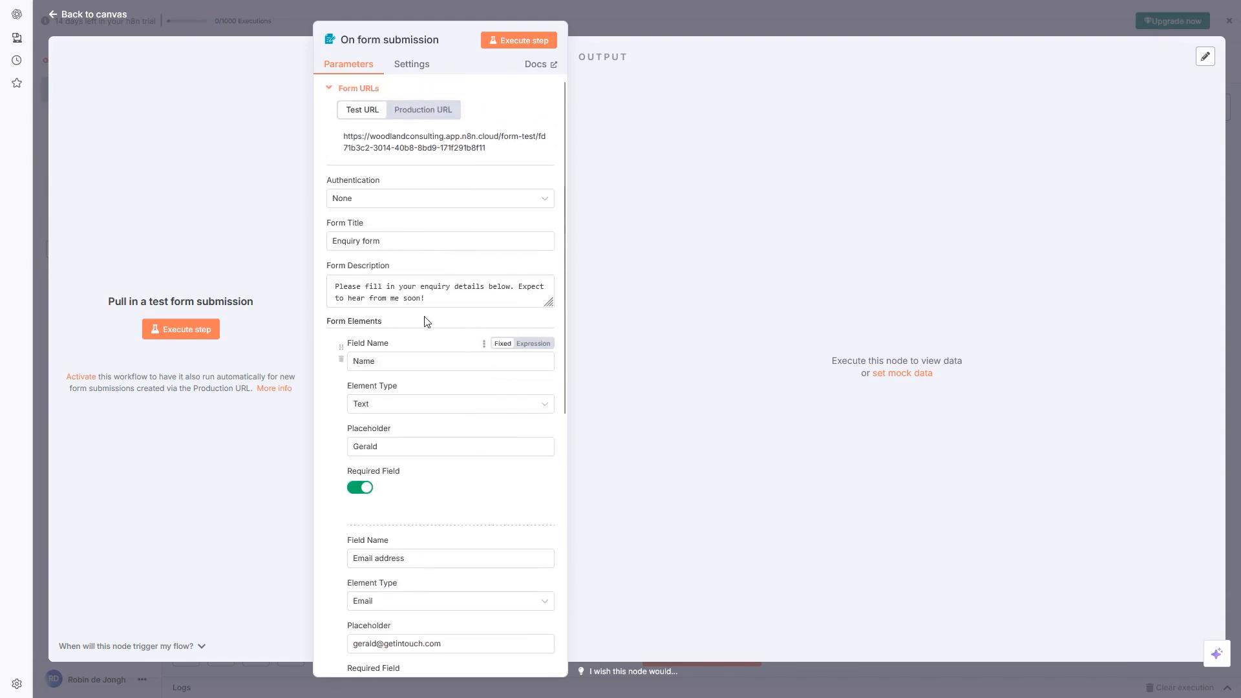
{"action": "scroll", "coordinate": [414, 355], "scroll_direction": "down", "scroll_amount": 4}
{"action": "scroll", "coordinate": [457, 313], "scroll_direction": "up", "scroll_amount": 5}
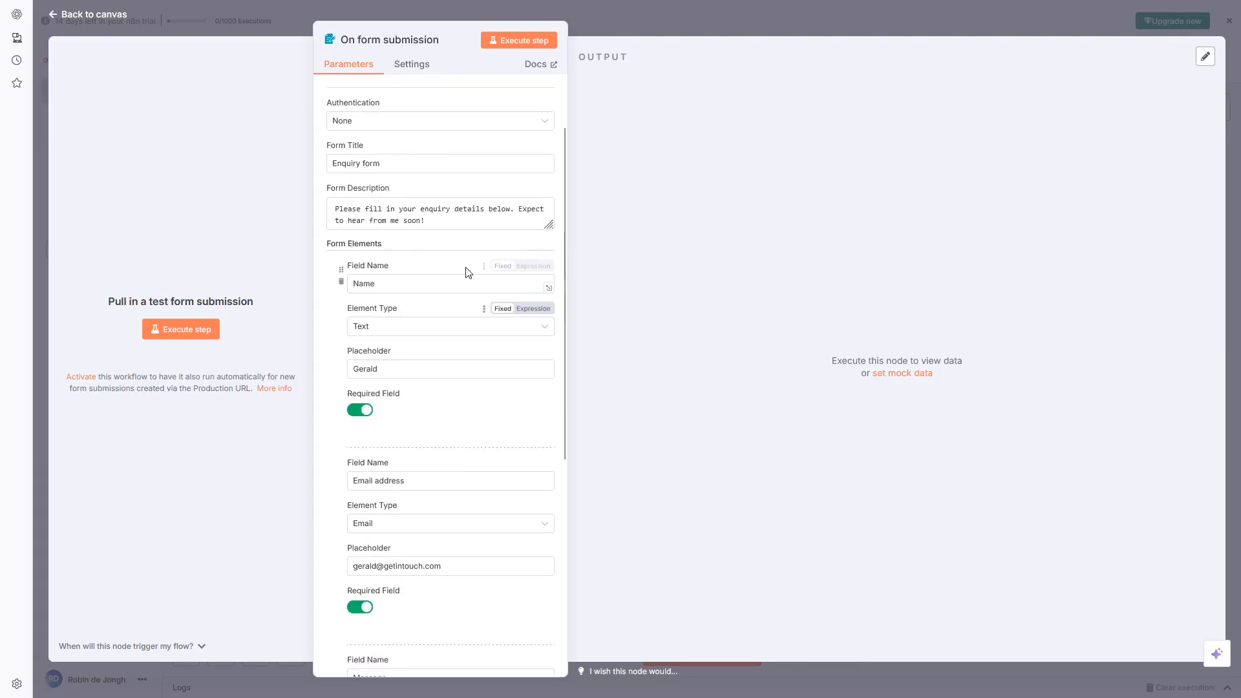
{"action": "scroll", "coordinate": [435, 413], "scroll_direction": "down", "scroll_amount": 6}
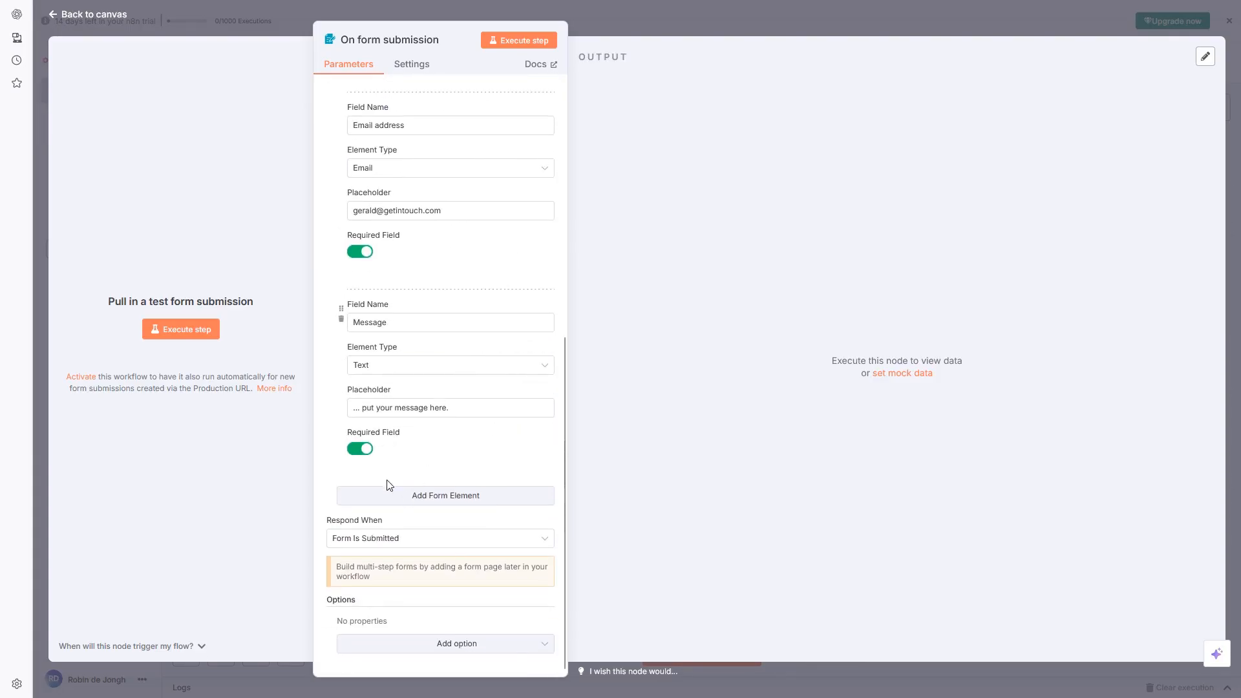
{"action": "scroll", "coordinate": [466, 433], "scroll_direction": "up", "scroll_amount": 7}
{"action": "scroll", "coordinate": [457, 405], "scroll_direction": "down", "scroll_amount": 7}
{"action": "scroll", "coordinate": [466, 408], "scroll_direction": "up", "scroll_amount": 4}
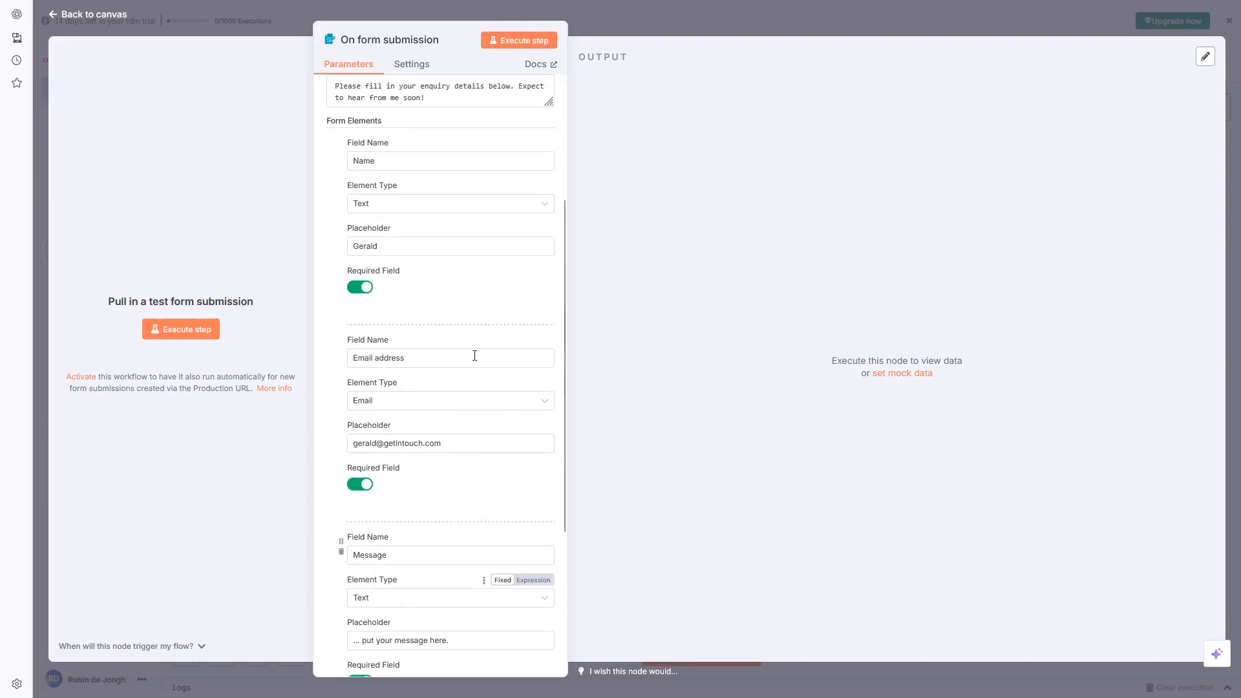
{"action": "scroll", "coordinate": [471, 235], "scroll_direction": "down", "scroll_amount": 4}
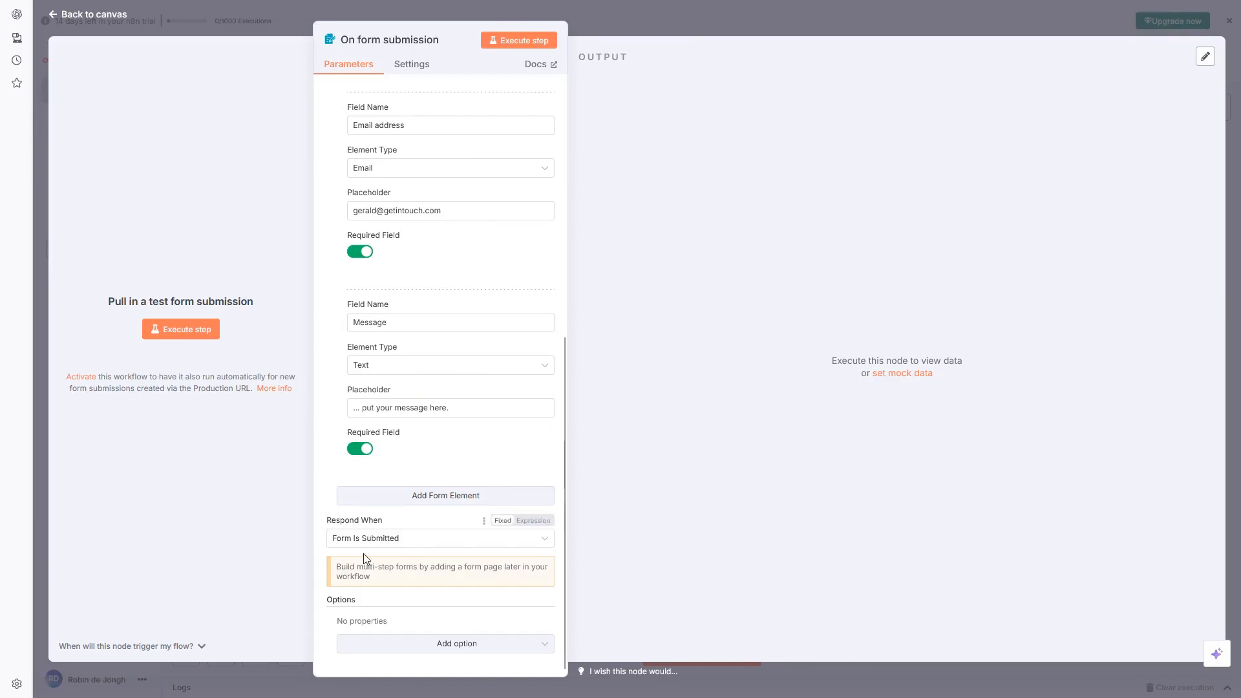
{"action": "left_click", "coordinate": [404, 542]}
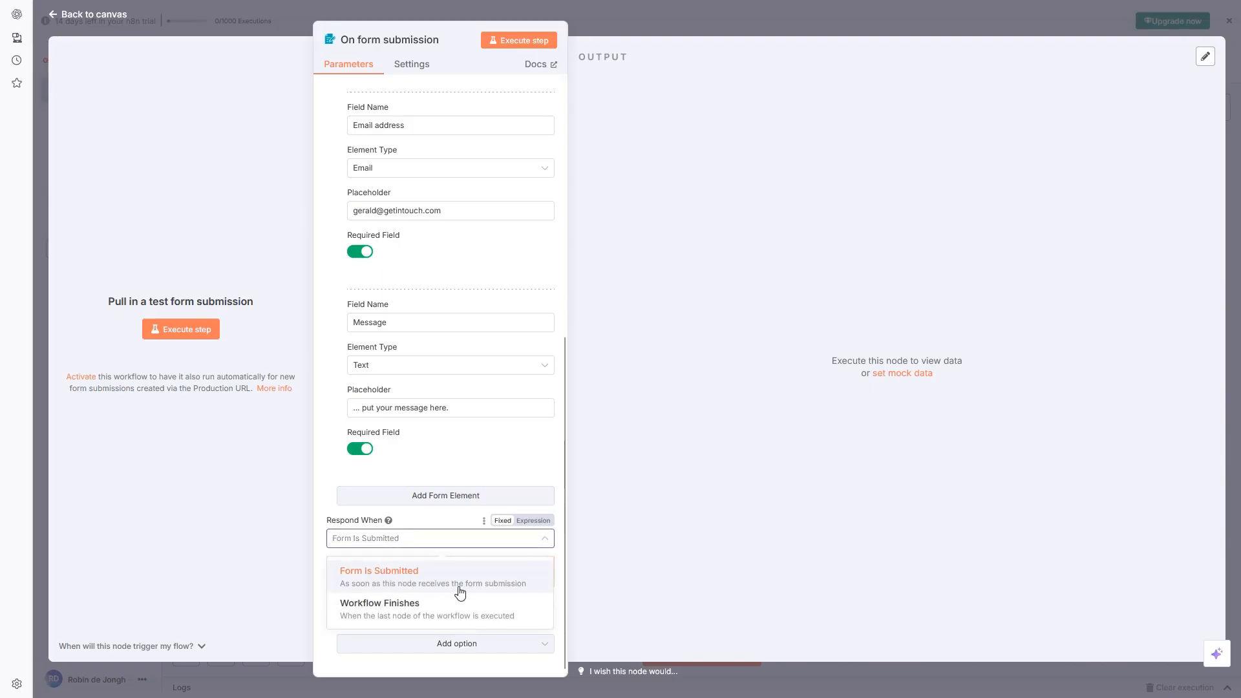
{"action": "left_click", "coordinate": [381, 577]}
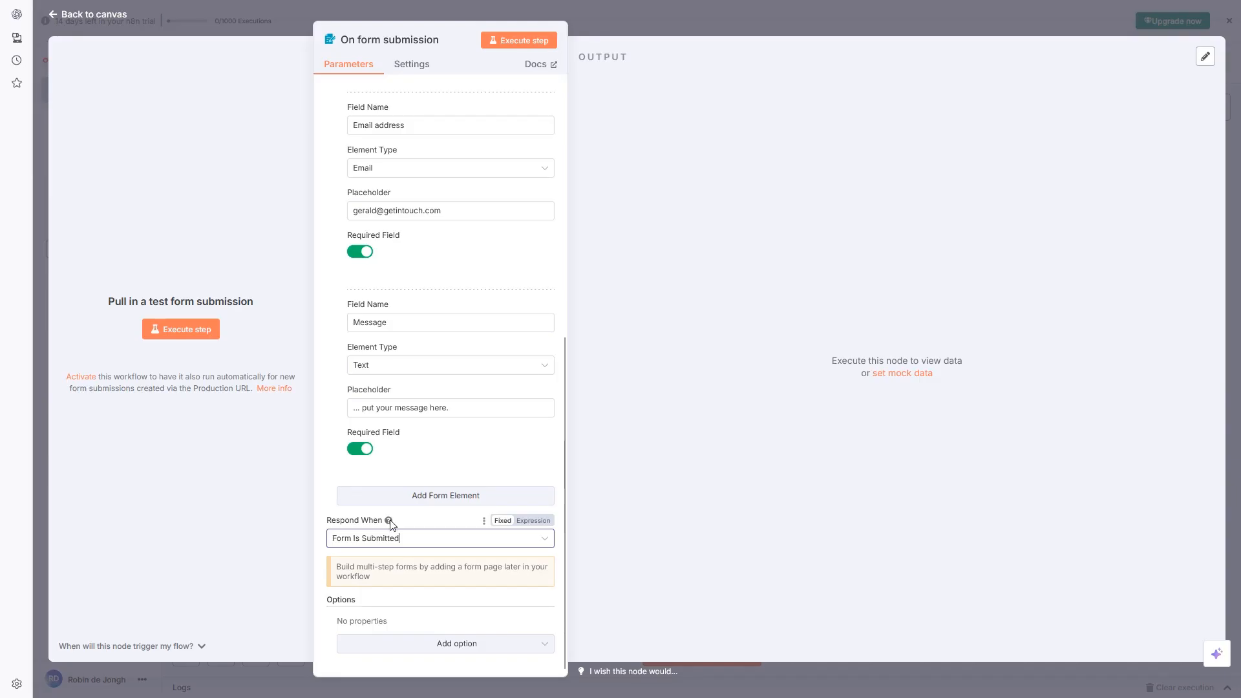
Add a Form Response option that responds with Form Submitted Text
{"action": "mouse_move", "coordinate": [389, 523]}
{"action": "left_click", "coordinate": [451, 645]}
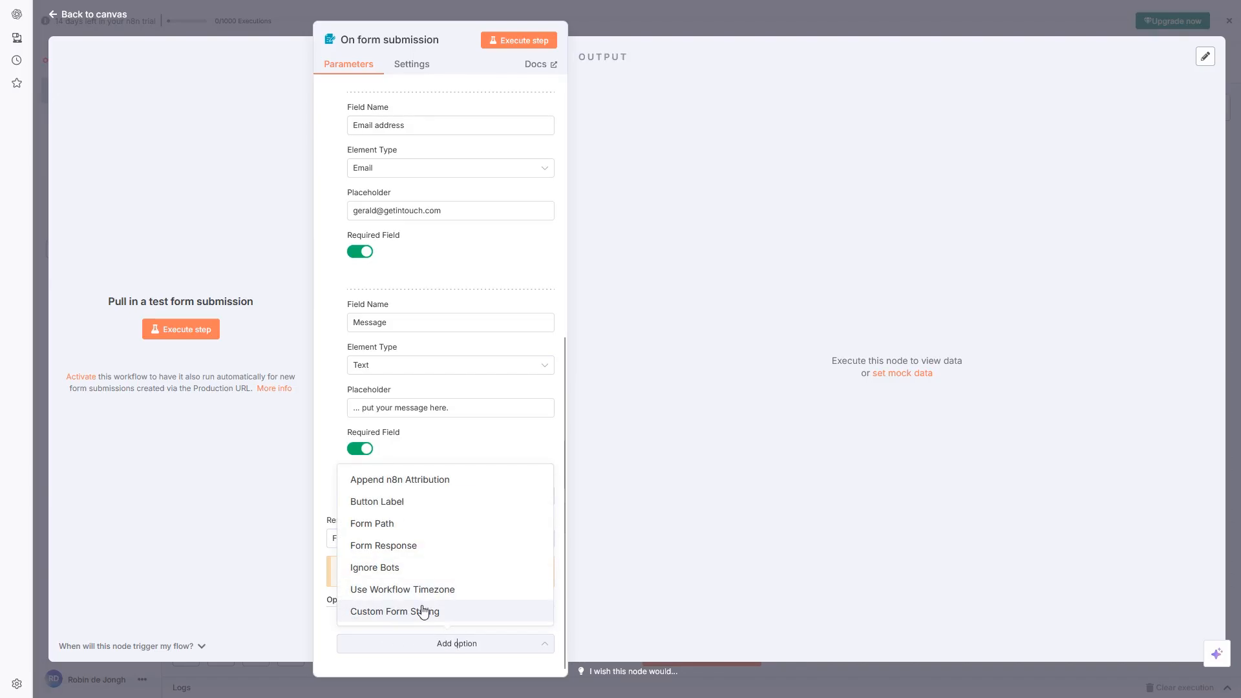
{"action": "left_click", "coordinate": [397, 552]}
{"action": "scroll", "coordinate": [479, 575], "scroll_direction": "down", "scroll_amount": 2}
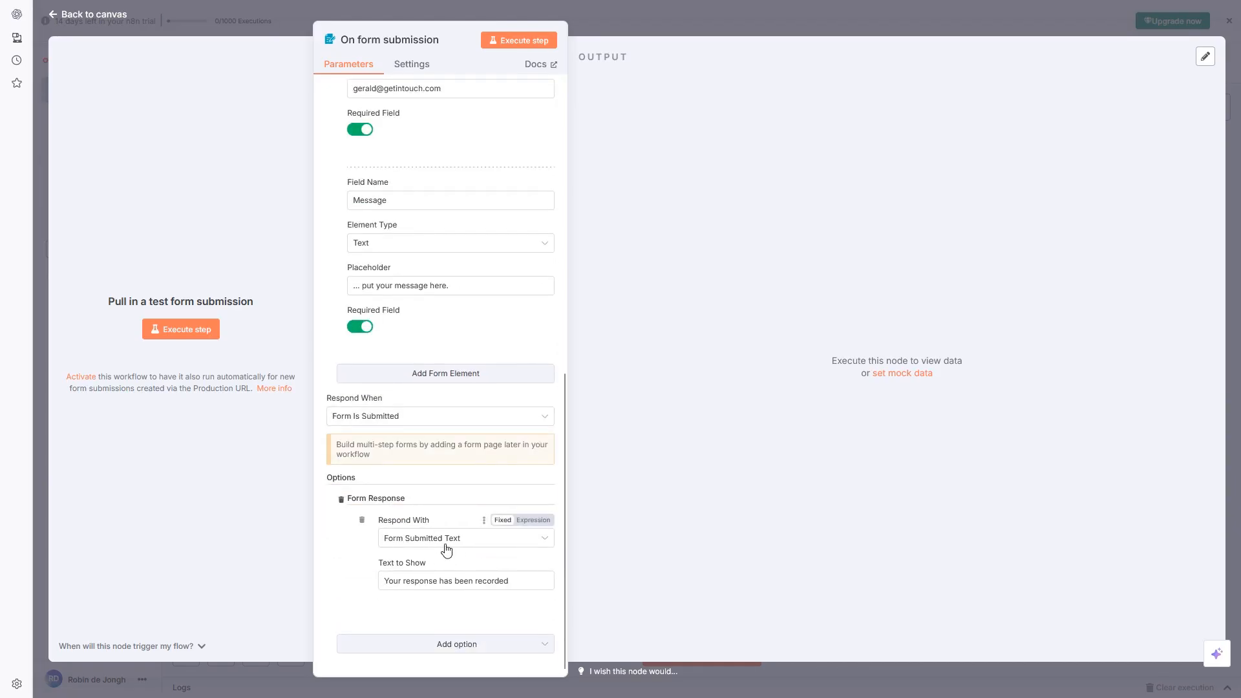
{"action": "left_click", "coordinate": [470, 544]}
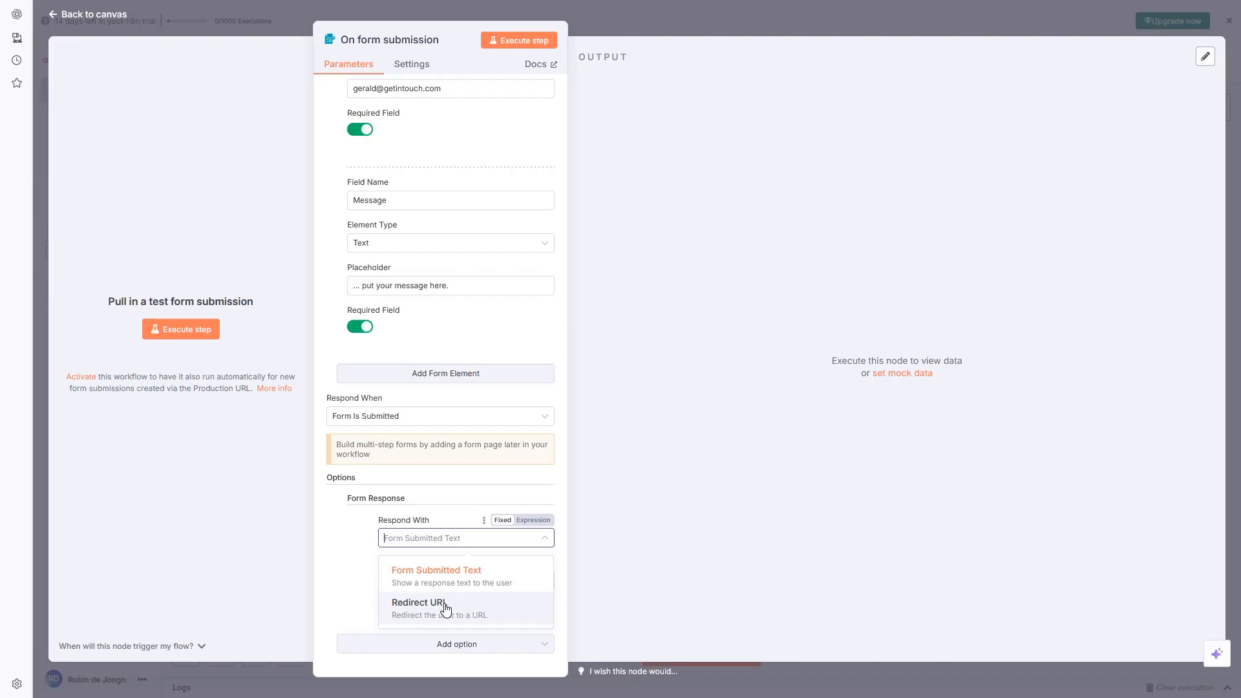
{"action": "left_click", "coordinate": [426, 577]}
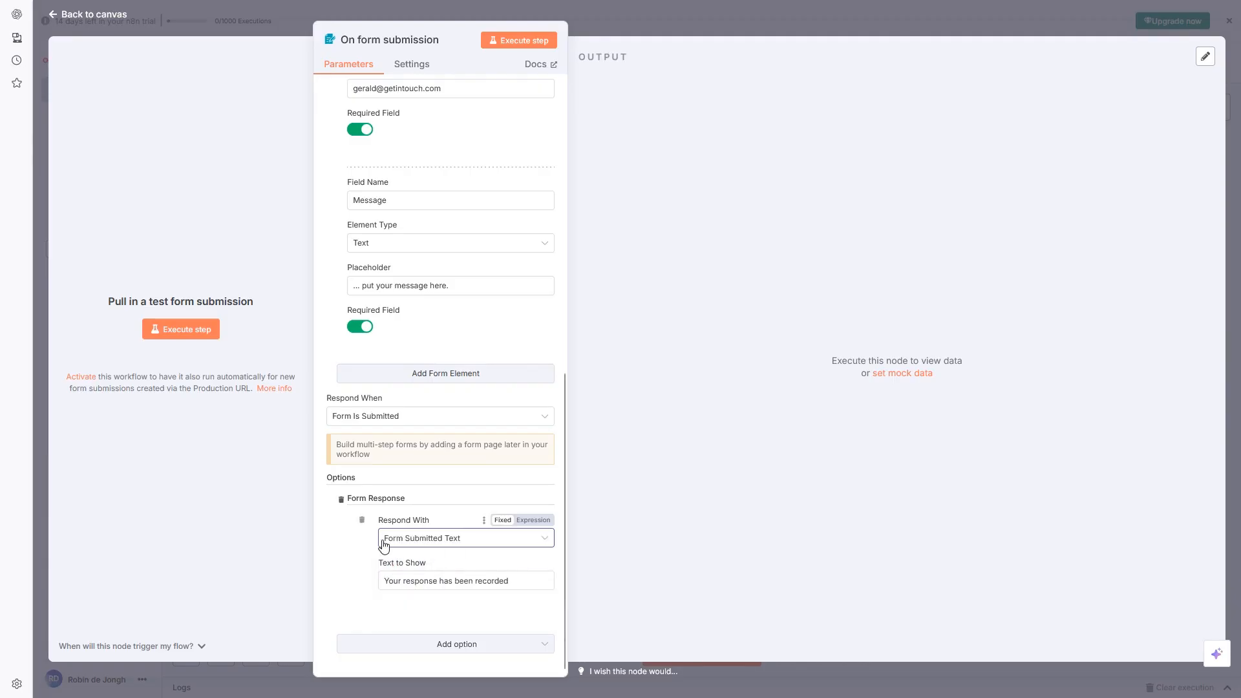
Replace the confirmation text with 'Thank you for submitting your enquiry. Expect to hear from me soon.'
{"action": "left_click", "coordinate": [455, 581]}
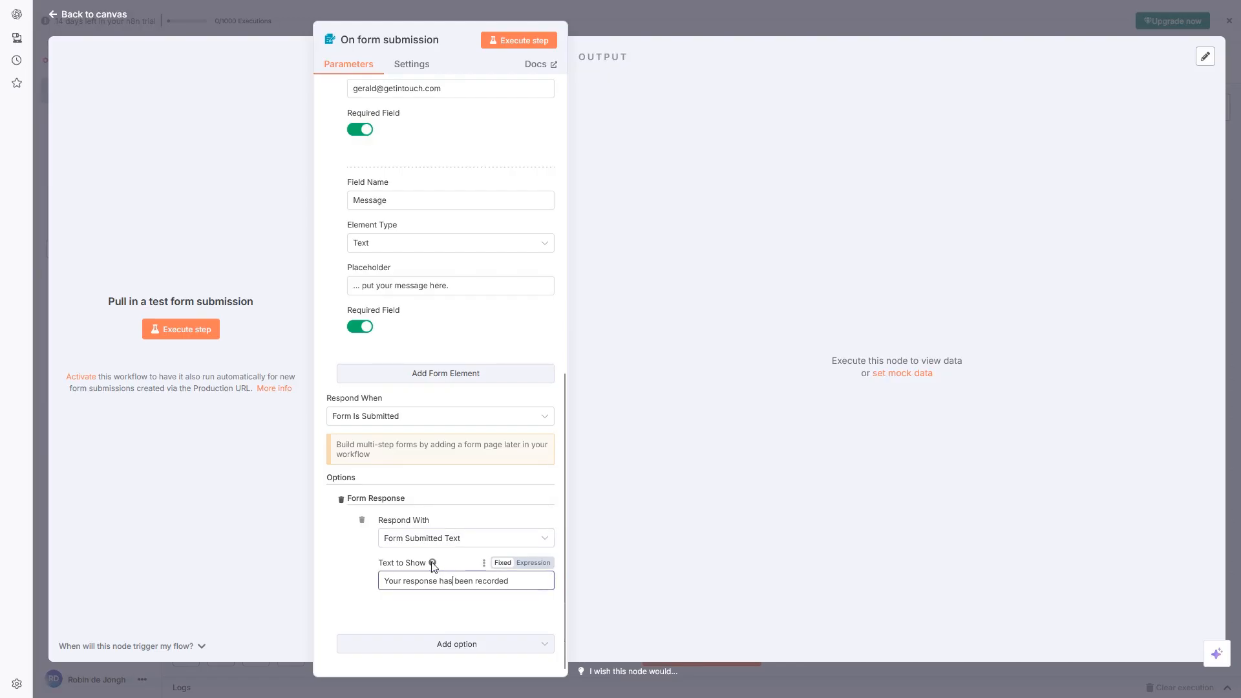
{"action": "double_click", "coordinate": [447, 582]}
{"action": "left_click", "coordinate": [449, 583]}
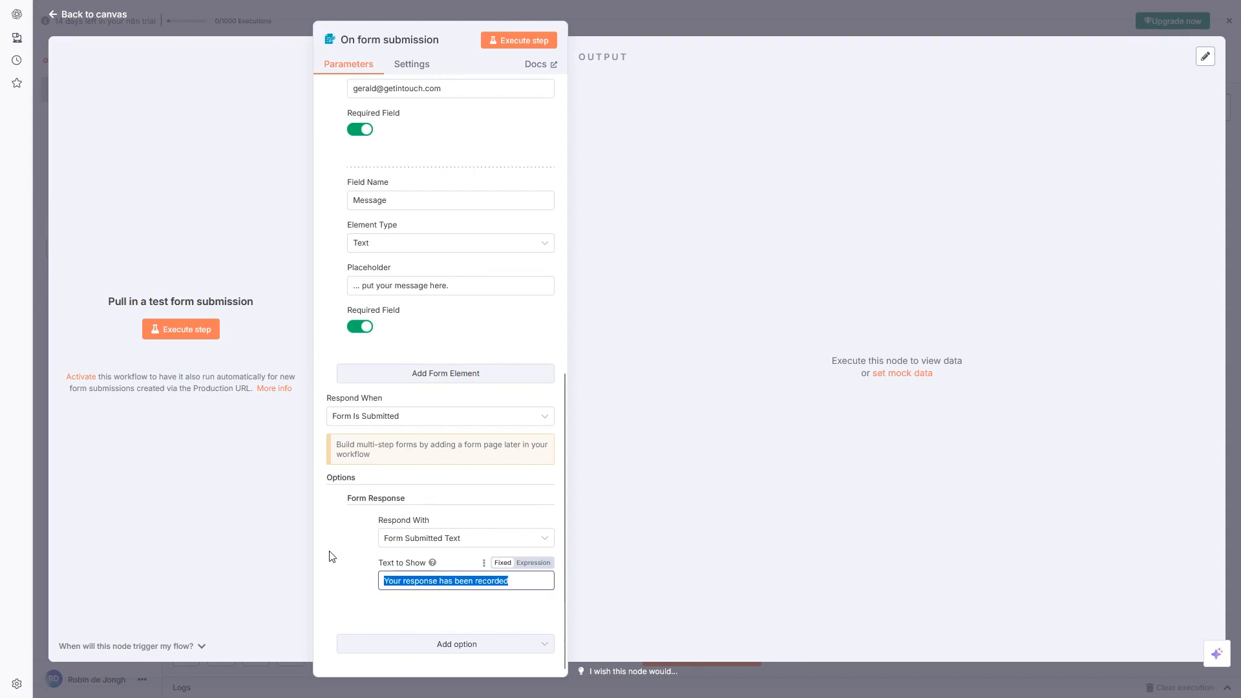
{"action": "type", "text": "Thank"}
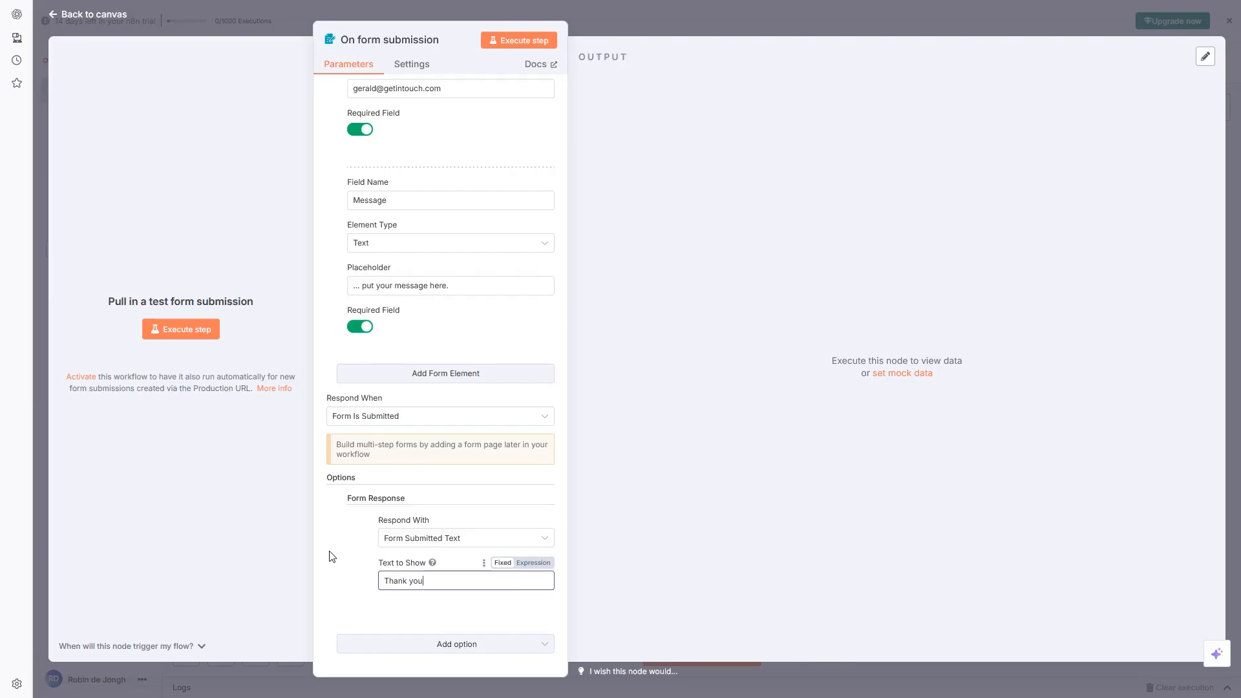
{"action": "type", "text": " you fir"}
{"action": "type", "text": "submitting you"}
{"action": "type", "text": "n expect"}
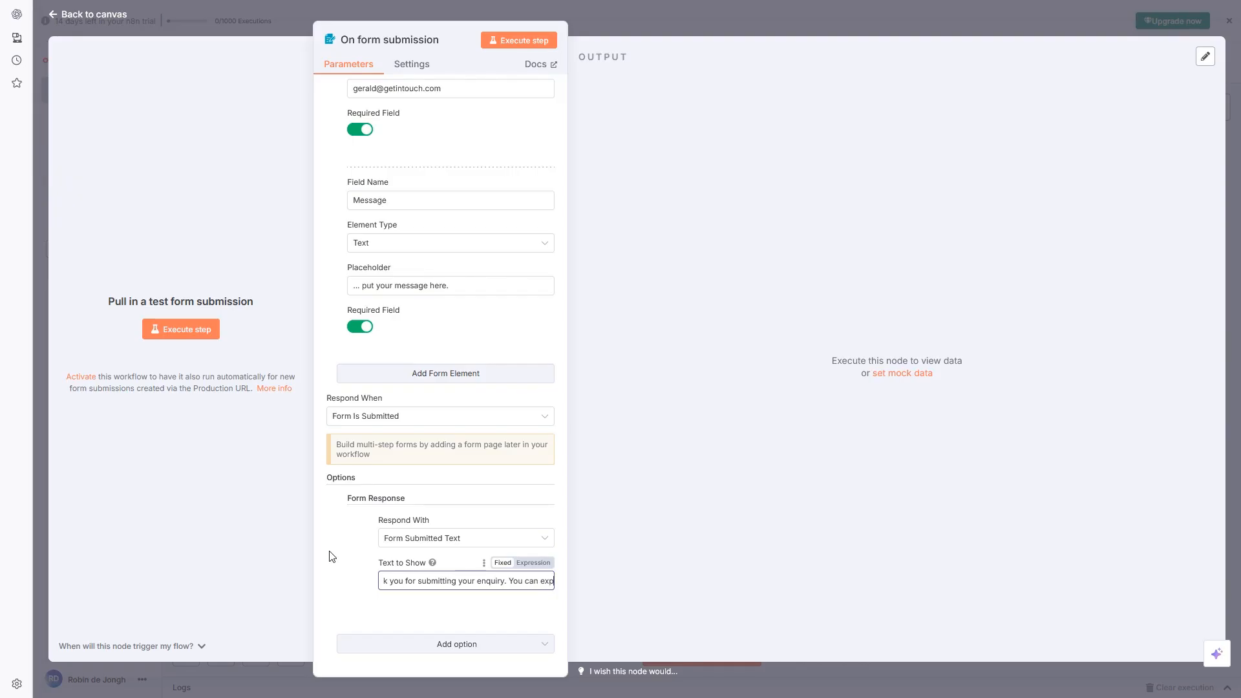
{"action": "key", "text": "BackSpace"}
{"action": "key", "text": "BackSpace"}
{"action": "key", "text": "BackSpace"}
{"action": "key", "text": "BackSpace"}
{"action": "key", "text": "BackSpace"}
{"action": "key", "text": "BackSpace"}
{"action": "key", "text": "BackSpace"}
{"action": "key", "text": "BackSpace"}
{"action": "type", "text": "Expect to hear from me soon."}
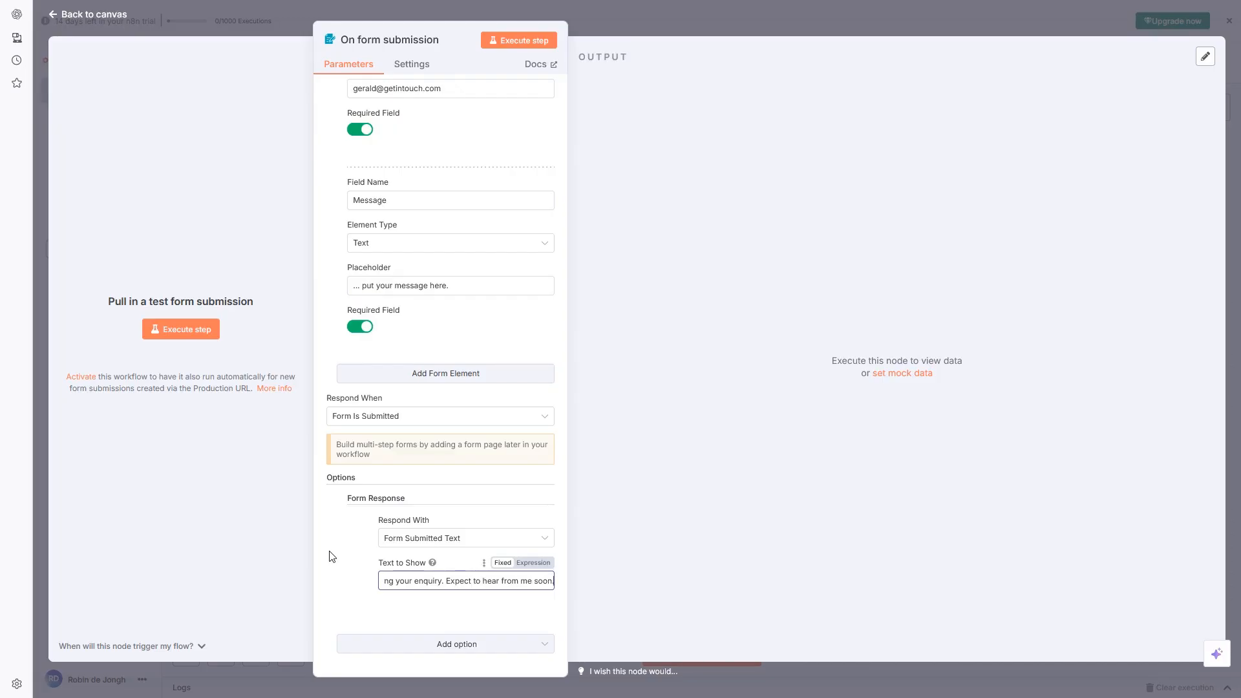
{"action": "scroll", "coordinate": [480, 352], "scroll_direction": "up", "scroll_amount": 9}
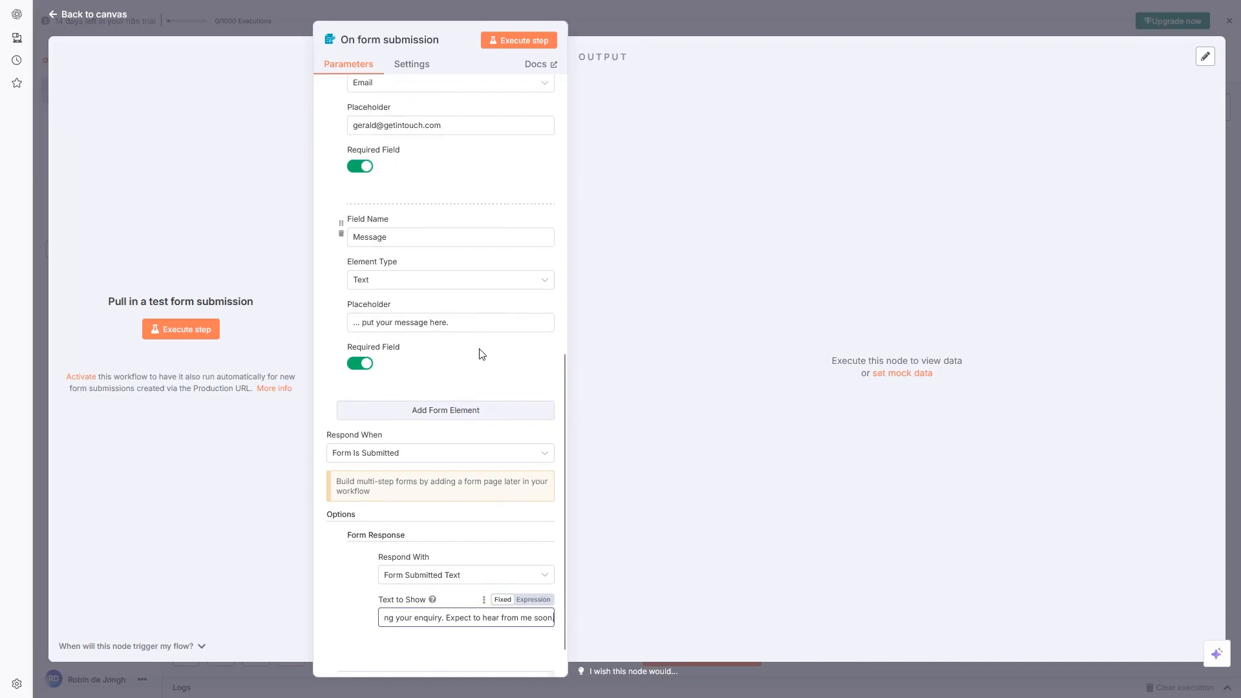
{"action": "left_click", "coordinate": [427, 299]}
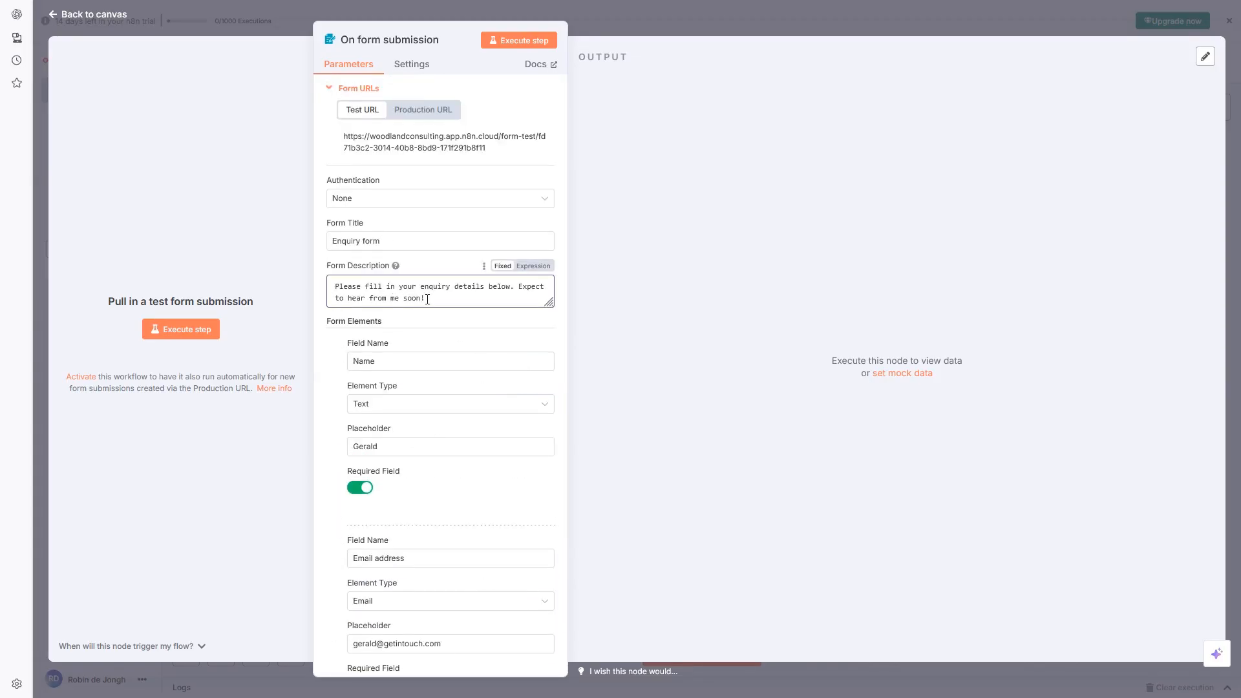
{"action": "left_click_drag", "start_coordinate": [428, 299], "coordinate": [519, 286]}
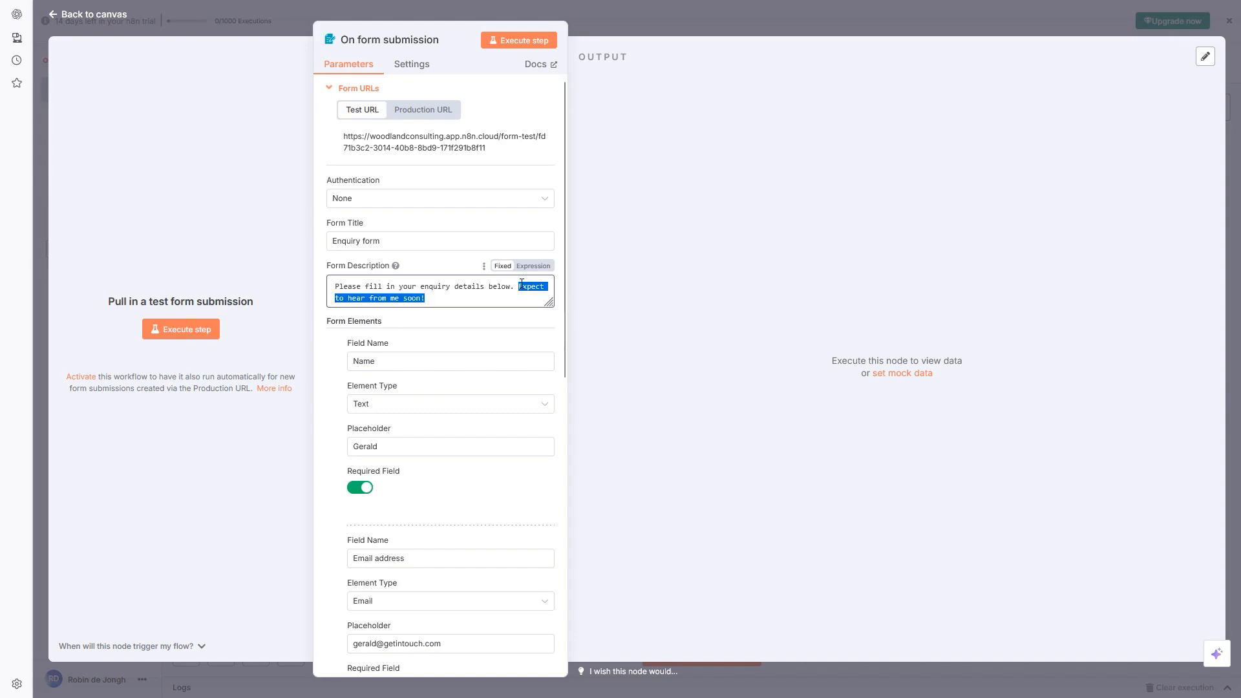
{"action": "left_click", "coordinate": [503, 297]}
{"action": "scroll", "coordinate": [454, 327], "scroll_direction": "down", "scroll_amount": 1}
{"action": "scroll", "coordinate": [454, 327], "scroll_direction": "down", "scroll_amount": 10}
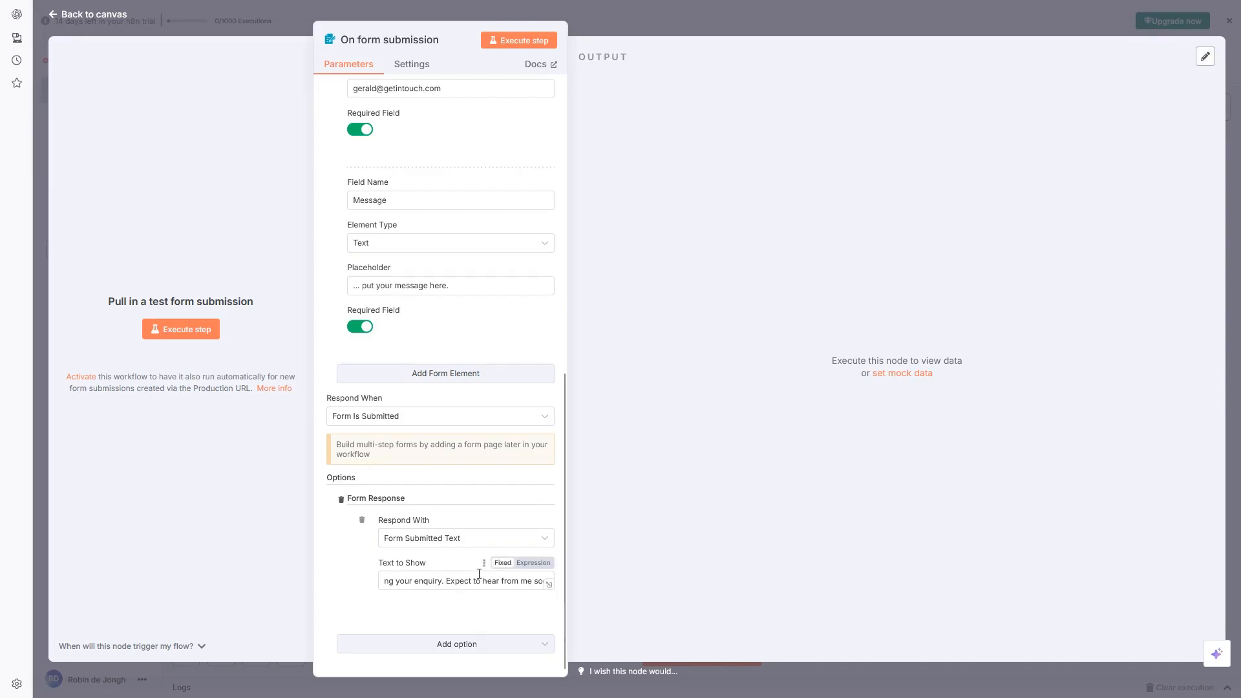
{"action": "scroll", "coordinate": [476, 554], "scroll_direction": "up", "scroll_amount": 10}
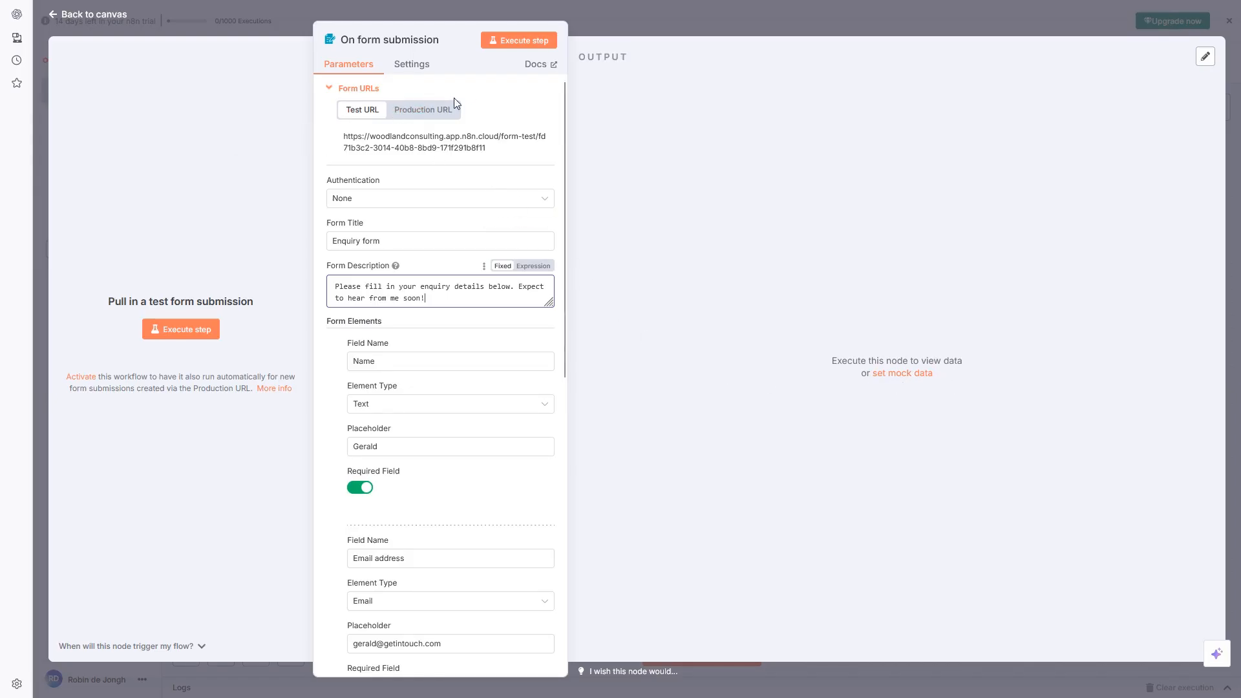
Run the trigger and enter a test name and email address in the Enquiry form
{"action": "left_click", "coordinate": [514, 43]}
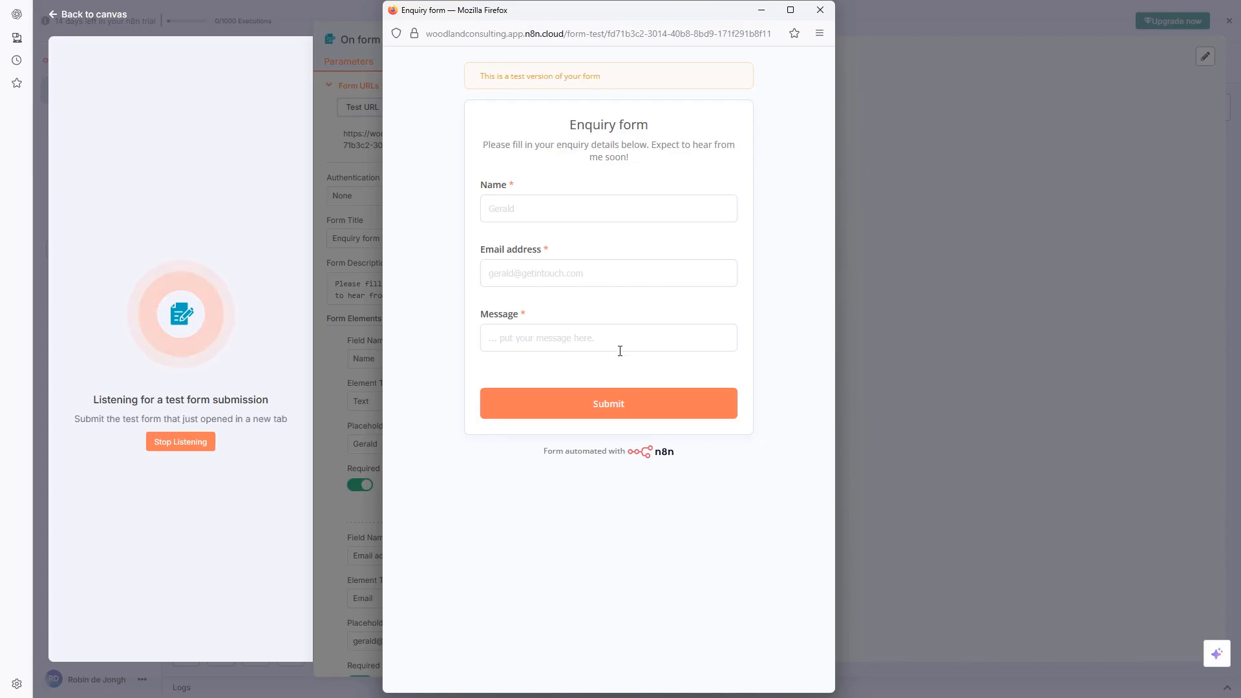
{"action": "left_click", "coordinate": [536, 210]}
{"action": "type", "text": "Ger"}
{"action": "key", "text": "BackSpace"}
{"action": "key", "text": "BackSpace"}
{"action": "type", "text": "ary"}
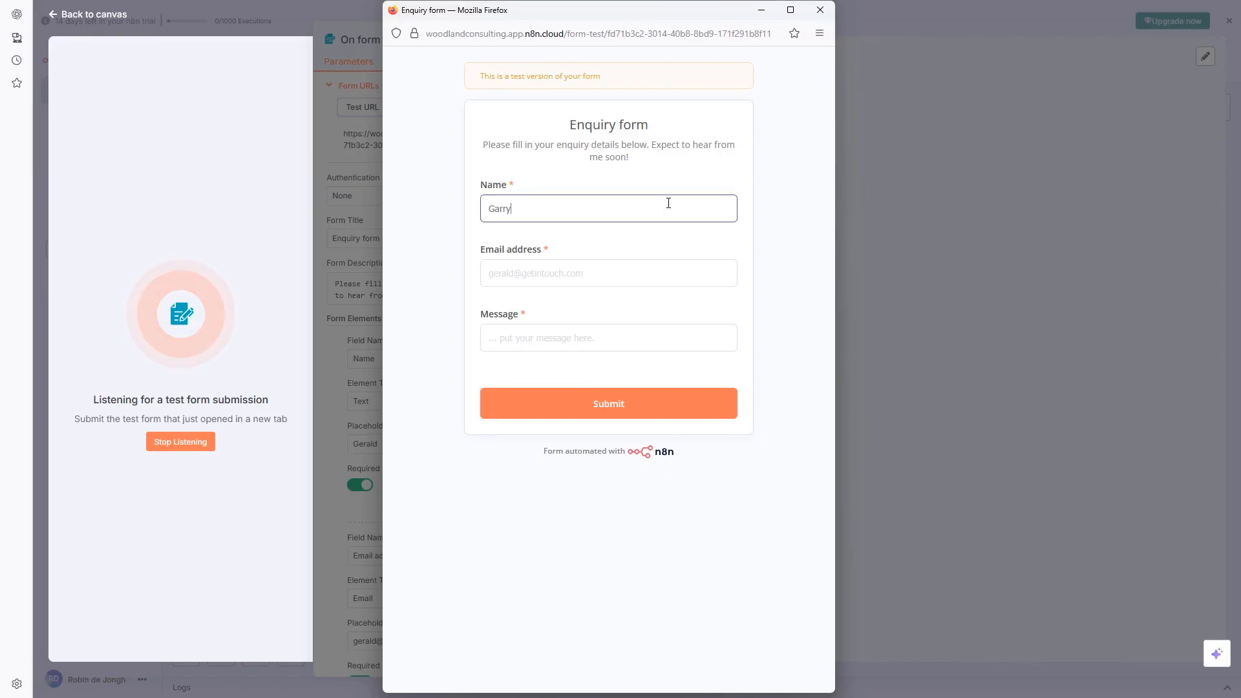
{"action": "key", "text": "BackSpace"}
{"action": "key", "text": "BackSpace"}
{"action": "type", "text": "y"}
{"action": "left_click", "coordinate": [587, 277]}
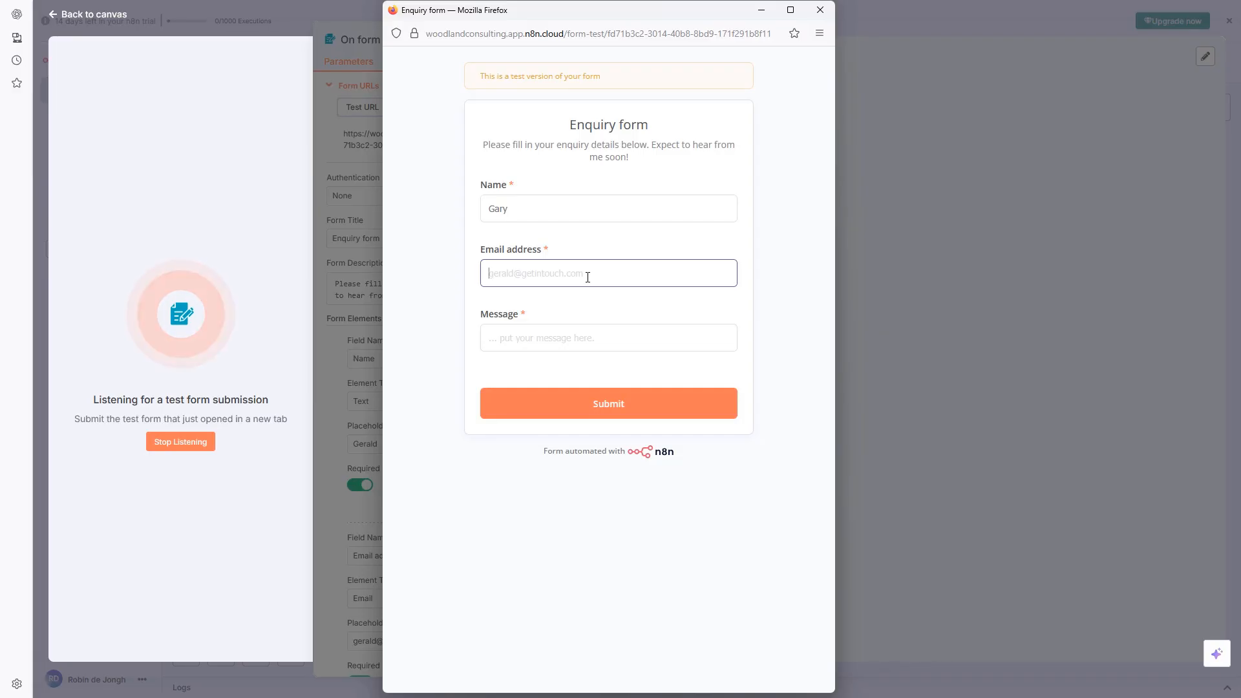
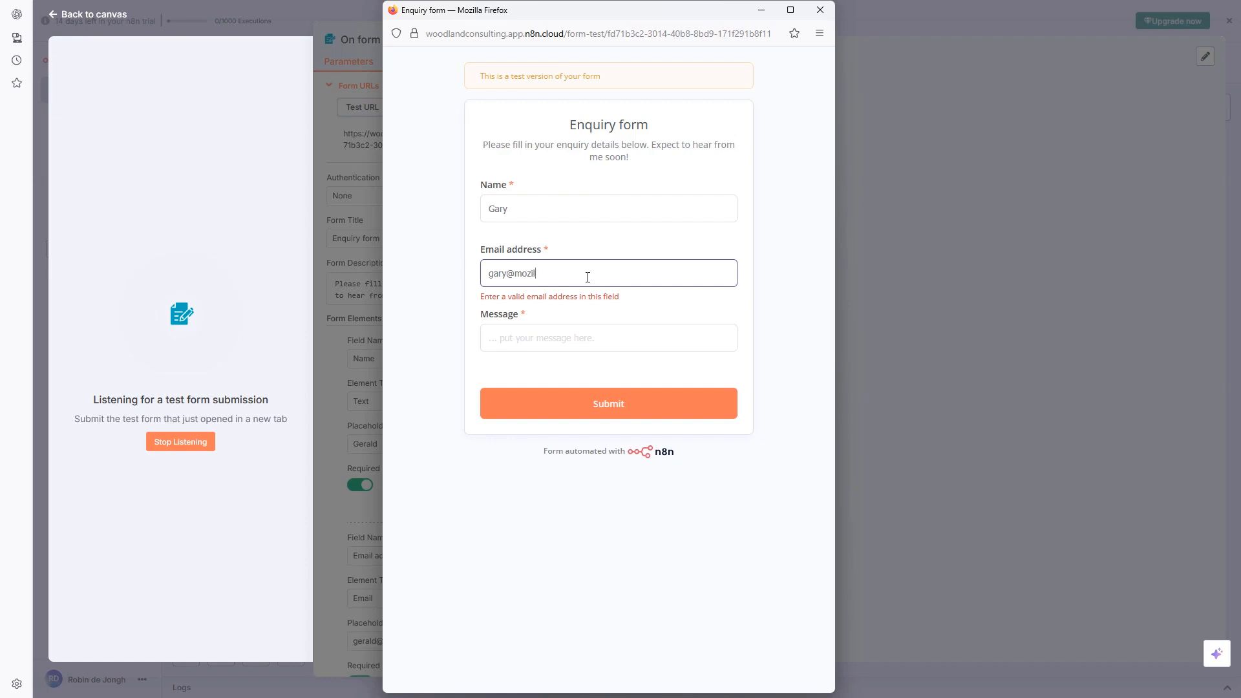
{"action": "key", "text": "Tab"}
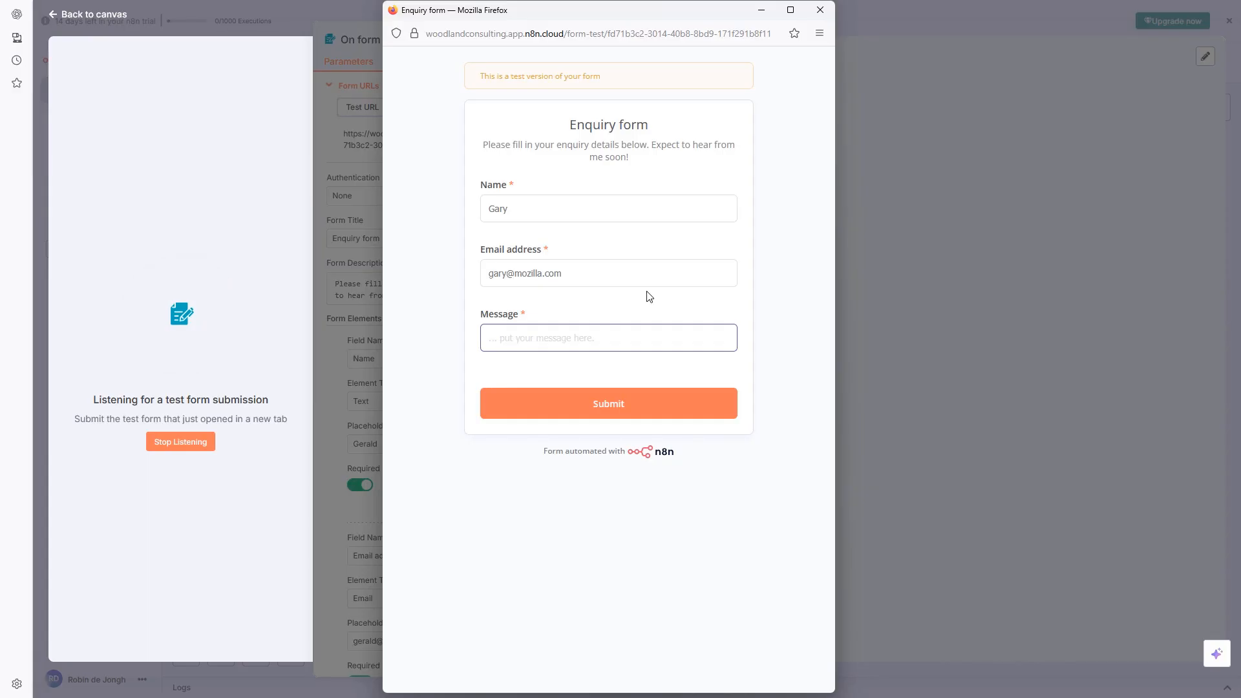
Submit the test form with a quote request for n8n automation services, getting a submission error
{"action": "type", "text": "Hi! Pleas"}
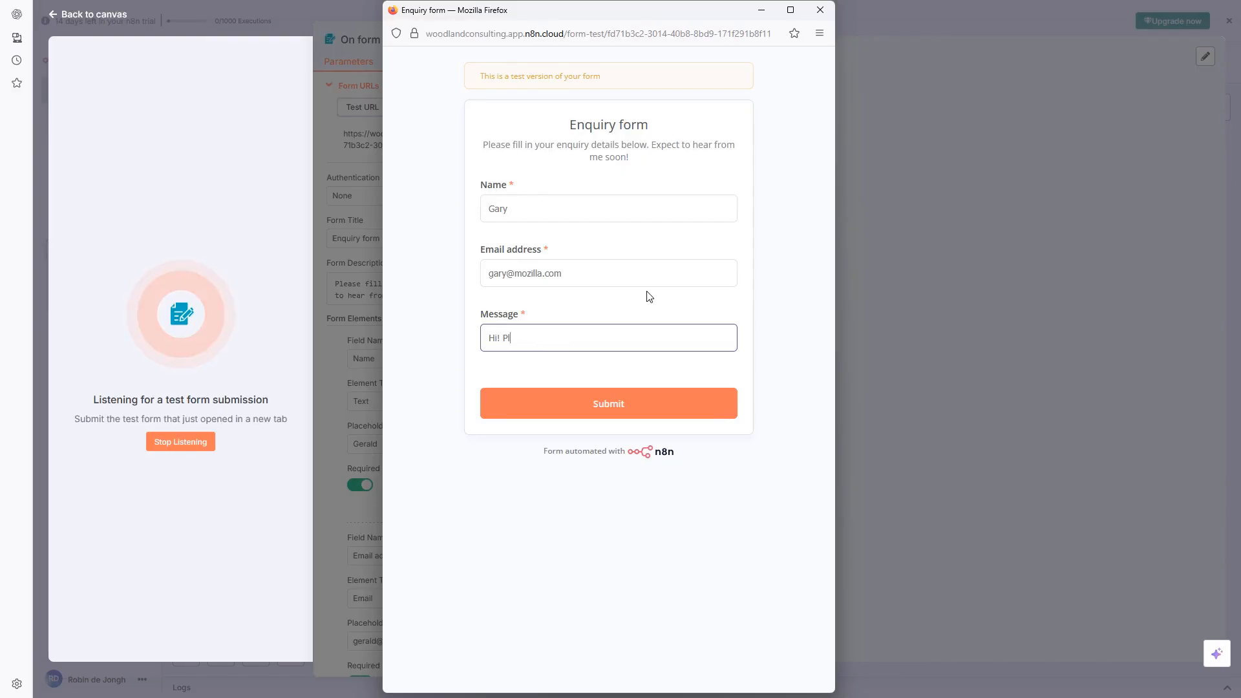
{"action": "type", "text": "e could you get"}
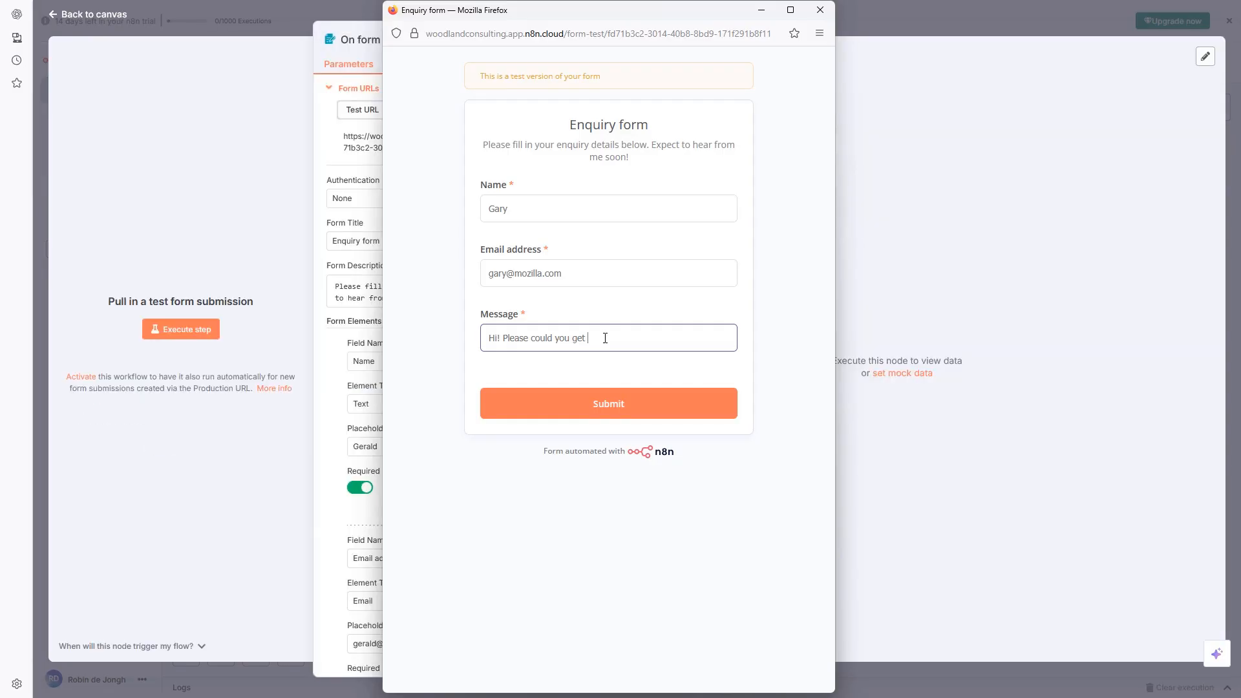
{"action": "type", "text": "me with a quote for n8n automation"}
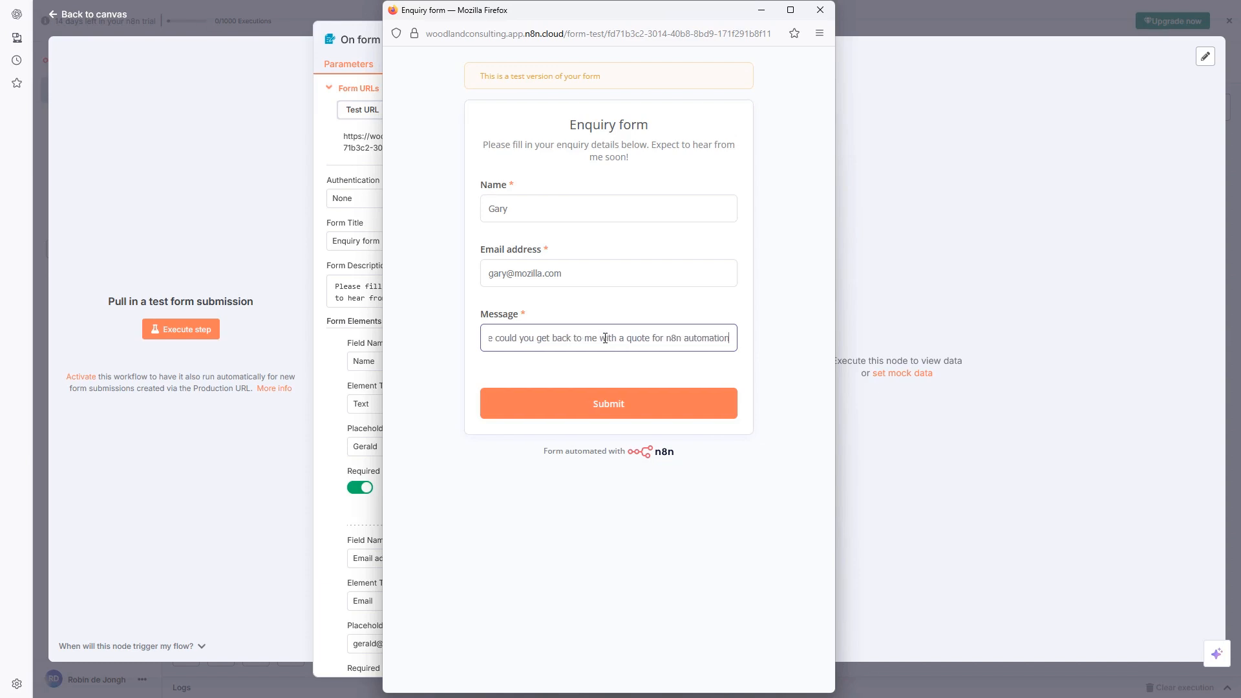
{"action": "type", "text": " services, becays"}
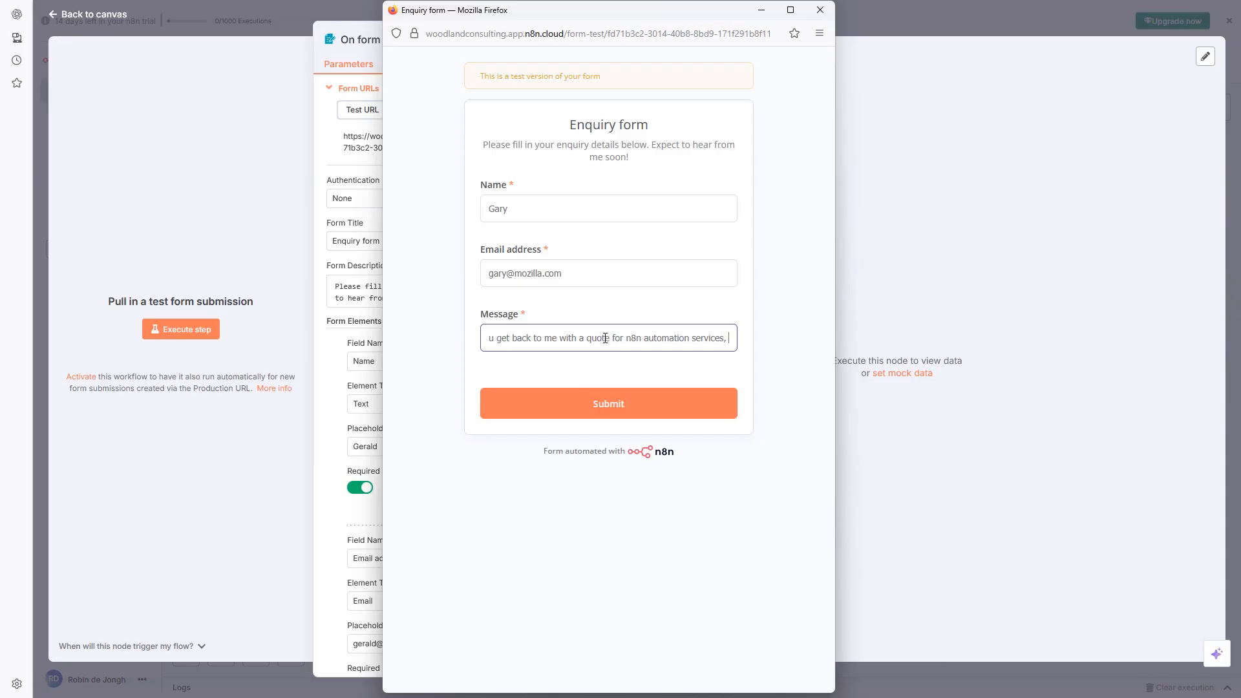
{"action": "key", "text": "BackSpace"}
{"action": "key", "text": "BackSpace"}
{"action": "type", "text": "use I hear you are"}
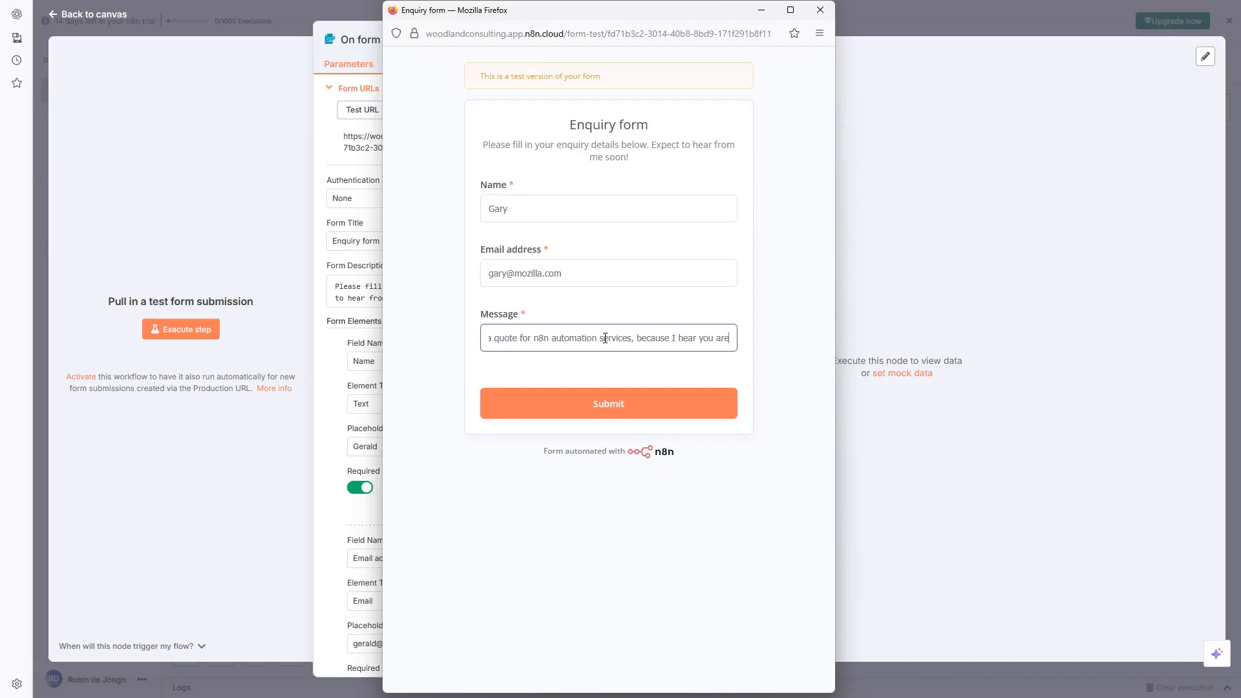
{"action": "type", "text": " the beest!"}
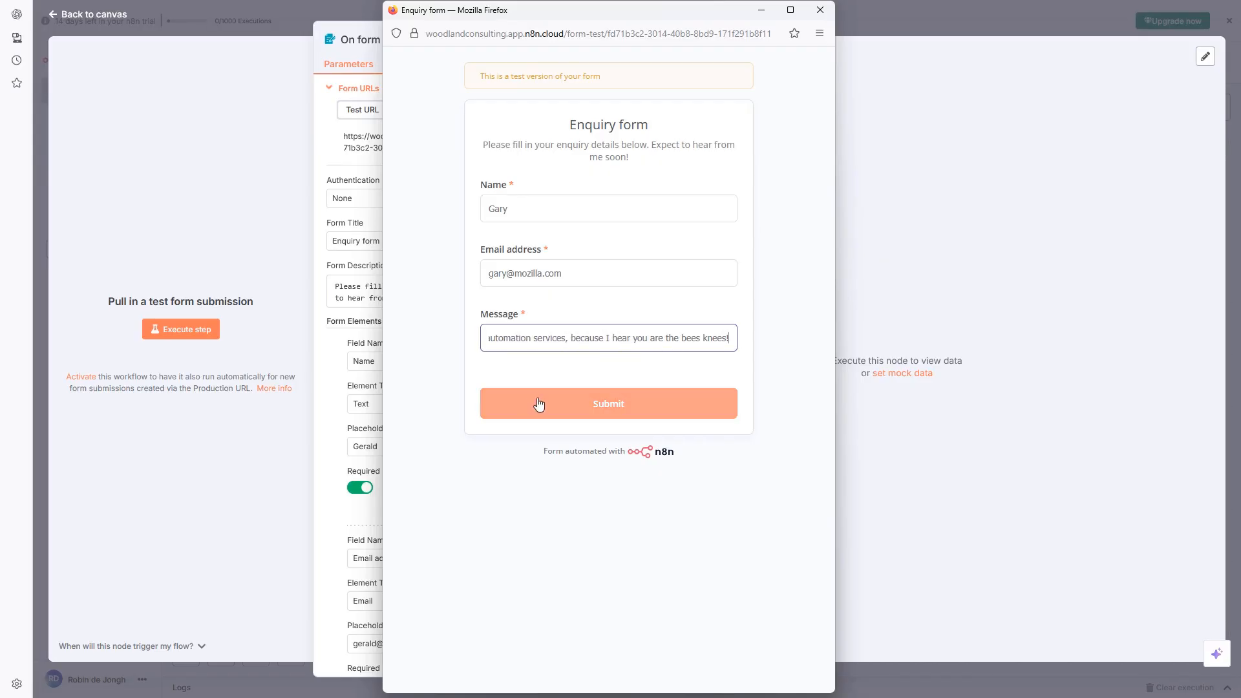
{"action": "left_click", "coordinate": [623, 401]}
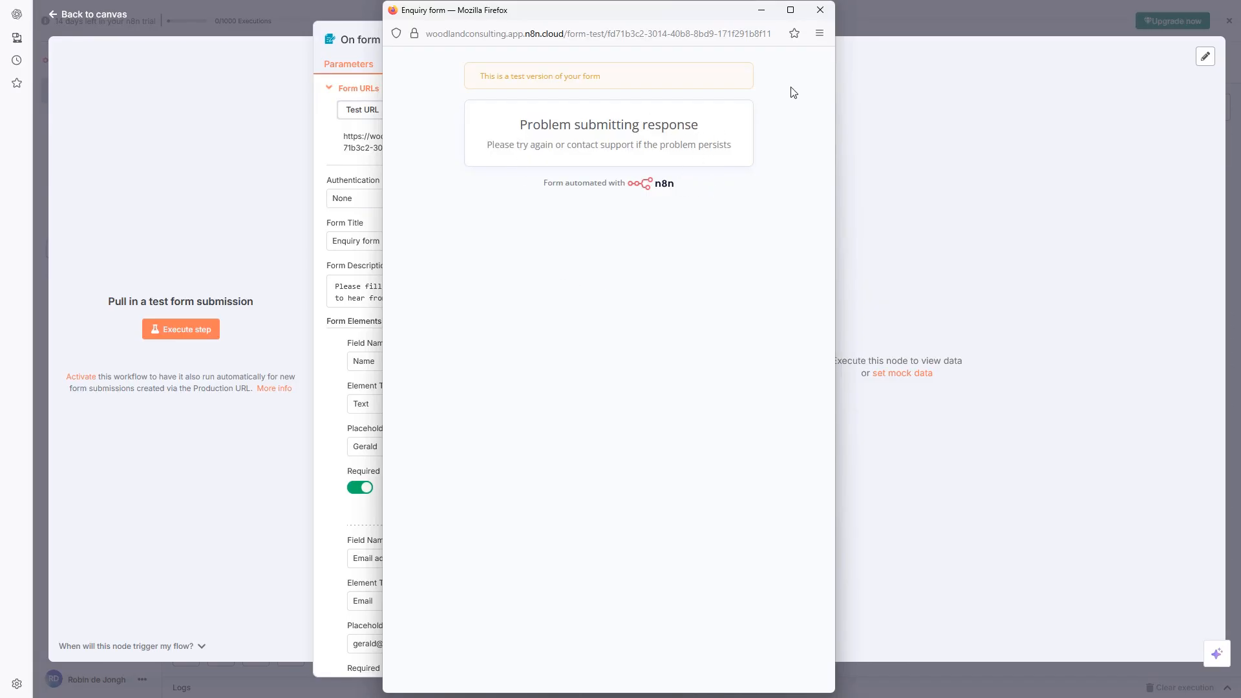
Close the failed form window and restart listening for a test submission
{"action": "left_click", "coordinate": [820, 11]}
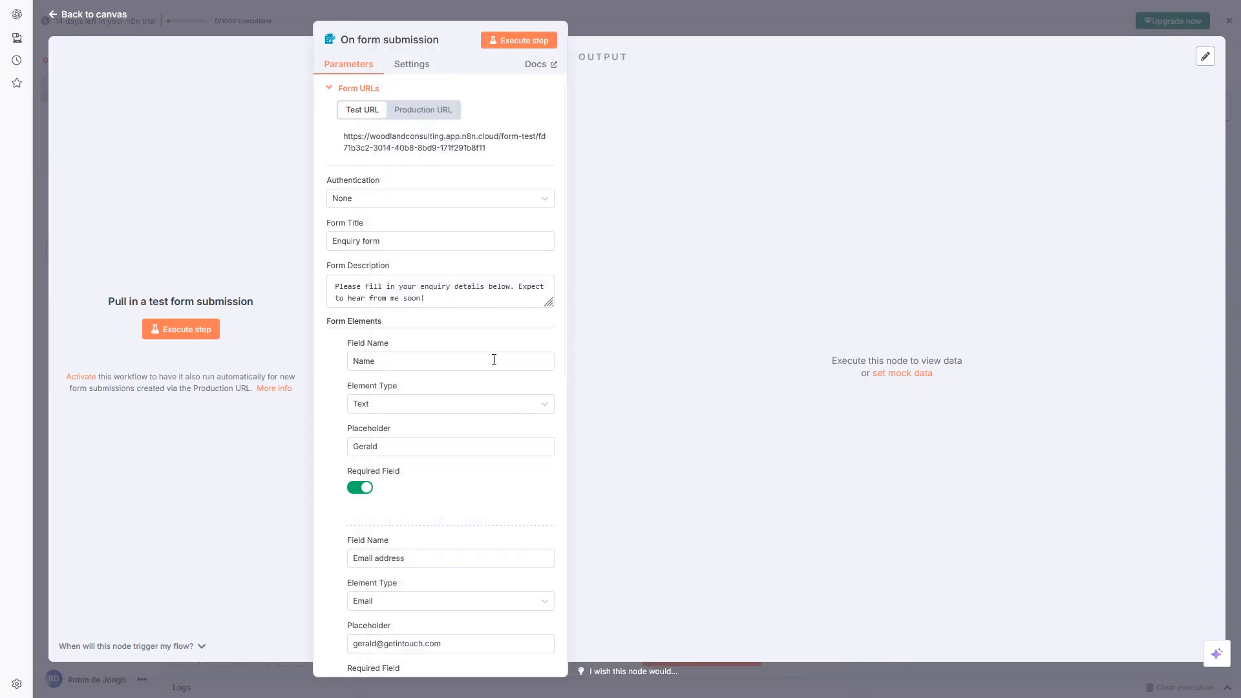
{"action": "scroll", "coordinate": [446, 285], "scroll_direction": "down", "scroll_amount": 9}
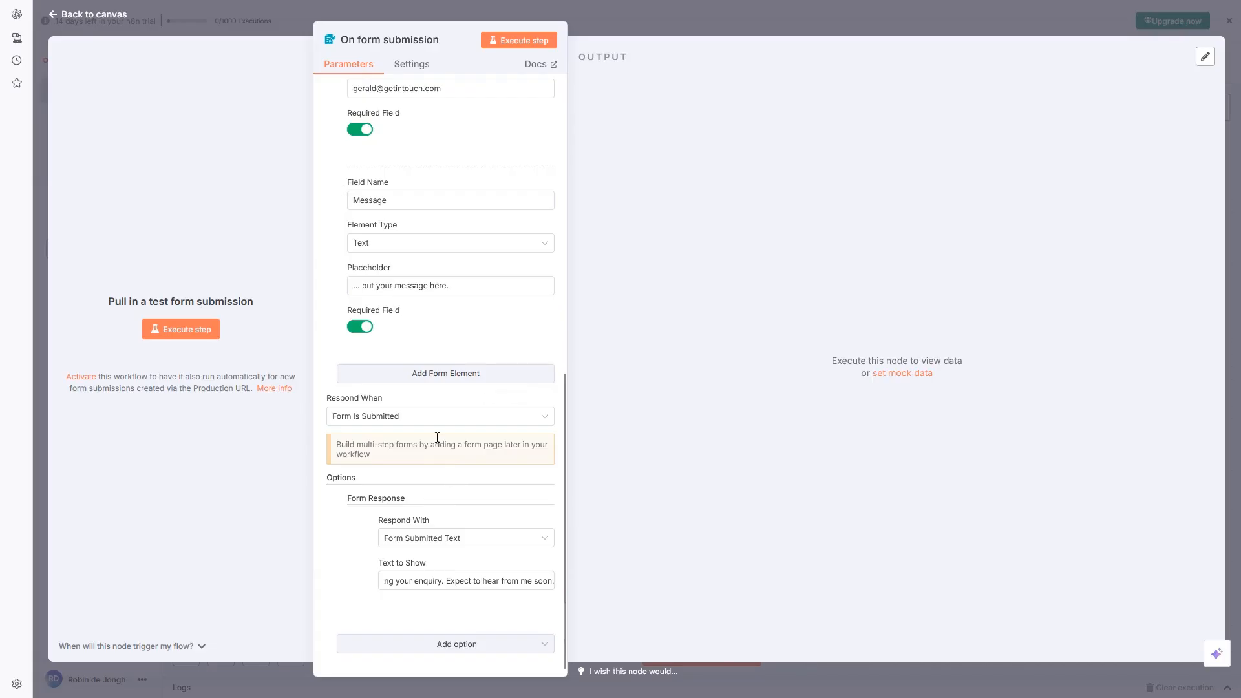
{"action": "scroll", "coordinate": [443, 425], "scroll_direction": "up", "scroll_amount": 9}
{"action": "scroll", "coordinate": [471, 388], "scroll_direction": "down", "scroll_amount": 4}
{"action": "scroll", "coordinate": [481, 407], "scroll_direction": "down", "scroll_amount": 5}
{"action": "scroll", "coordinate": [468, 272], "scroll_direction": "up", "scroll_amount": 4}
{"action": "scroll", "coordinate": [488, 236], "scroll_direction": "up", "scroll_amount": 5}
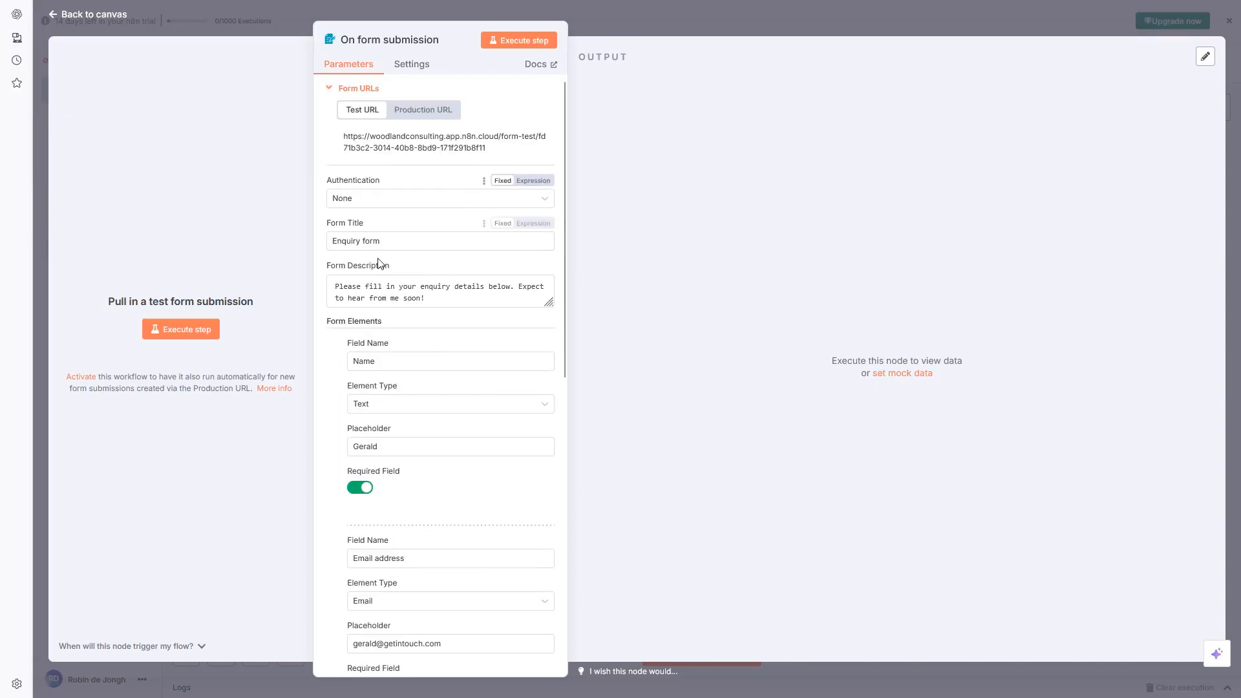
{"action": "left_click", "coordinate": [517, 40]}
Refill name and email, enter a message about the terminal coupling, and submit the form
{"action": "left_click", "coordinate": [560, 205]}
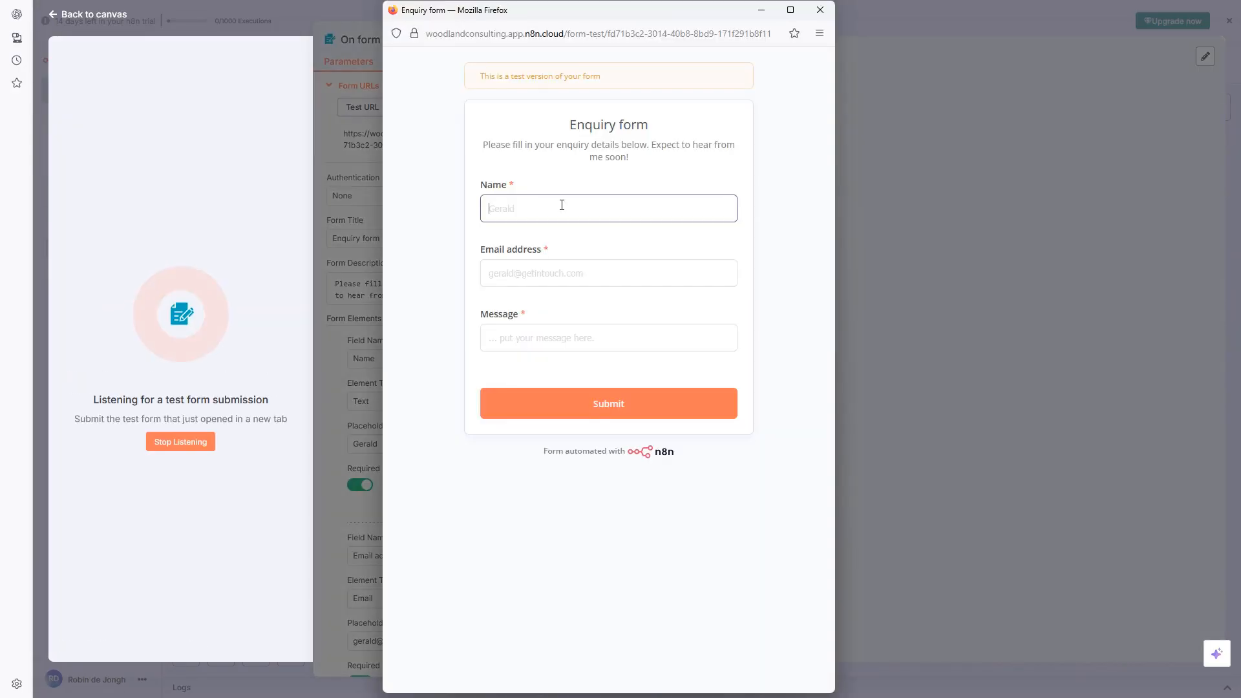
{"action": "type", "text": "gary"}
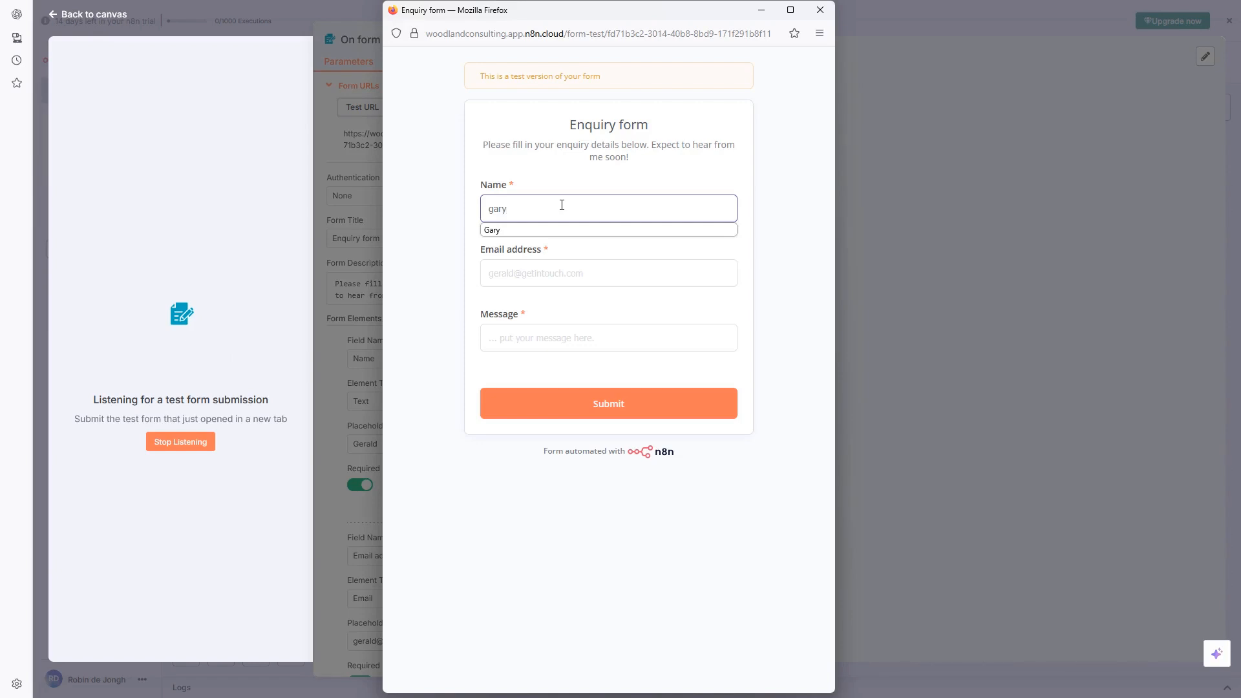
{"action": "left_click", "coordinate": [562, 230]}
{"action": "left_click", "coordinate": [541, 269]}
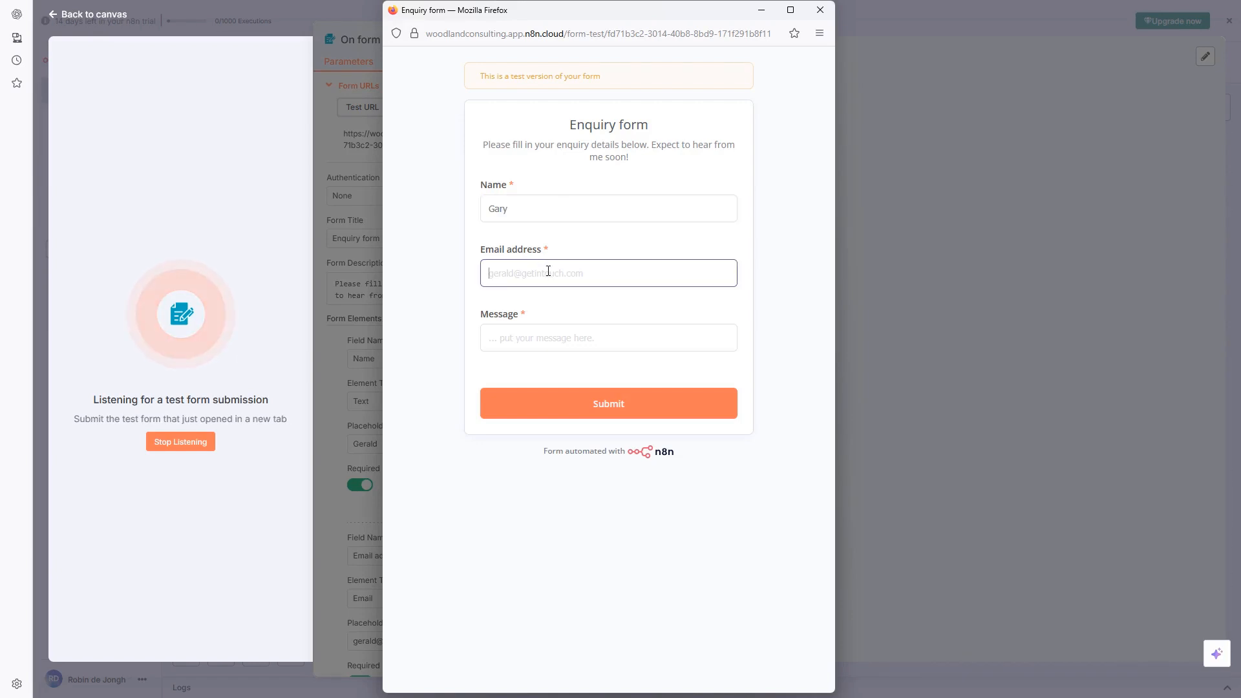
{"action": "type", "text": "g"}
{"action": "left_click", "coordinate": [520, 292]}
{"action": "left_click", "coordinate": [525, 338]}
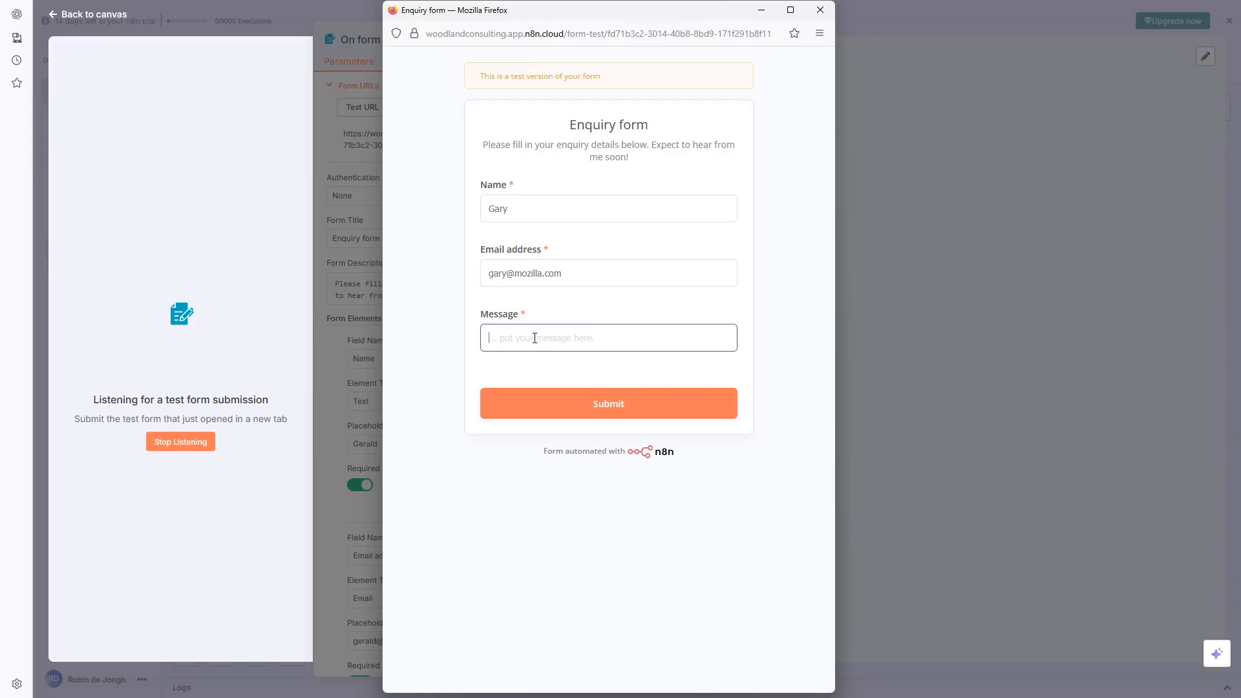
{"action": "type", "text": "Hi"}
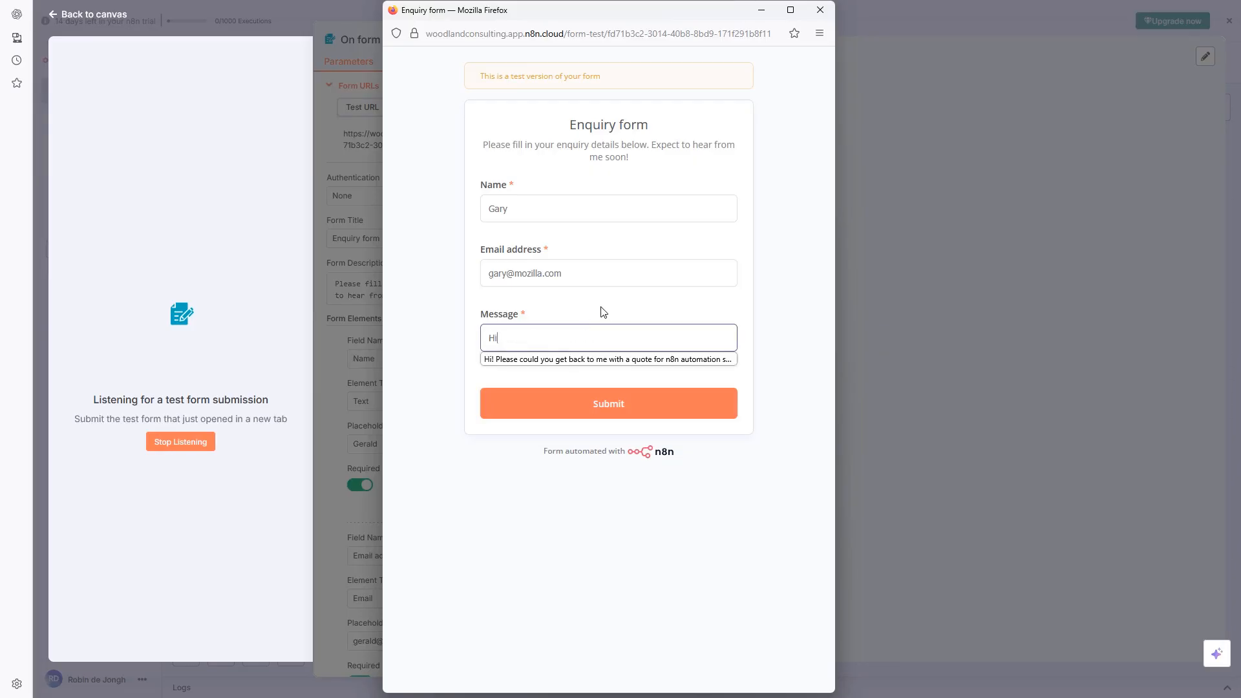
{"action": "type", "text": ". Get back "}
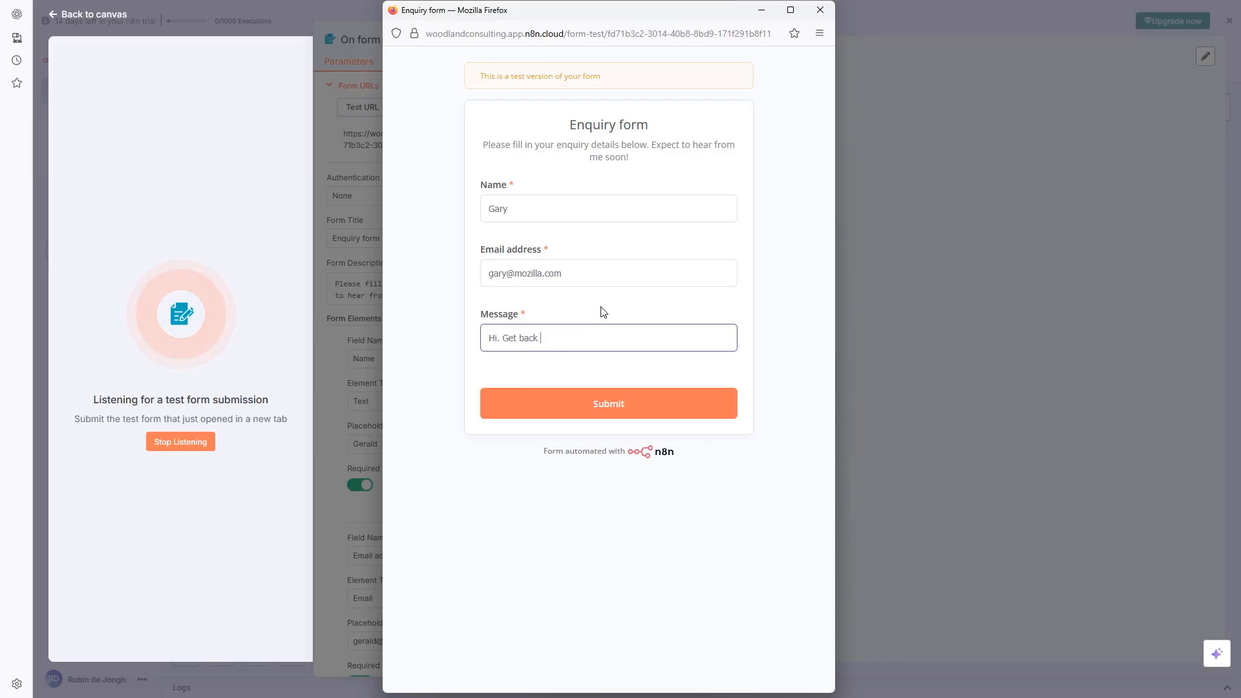
{"action": "type", "text": "to me quic"}
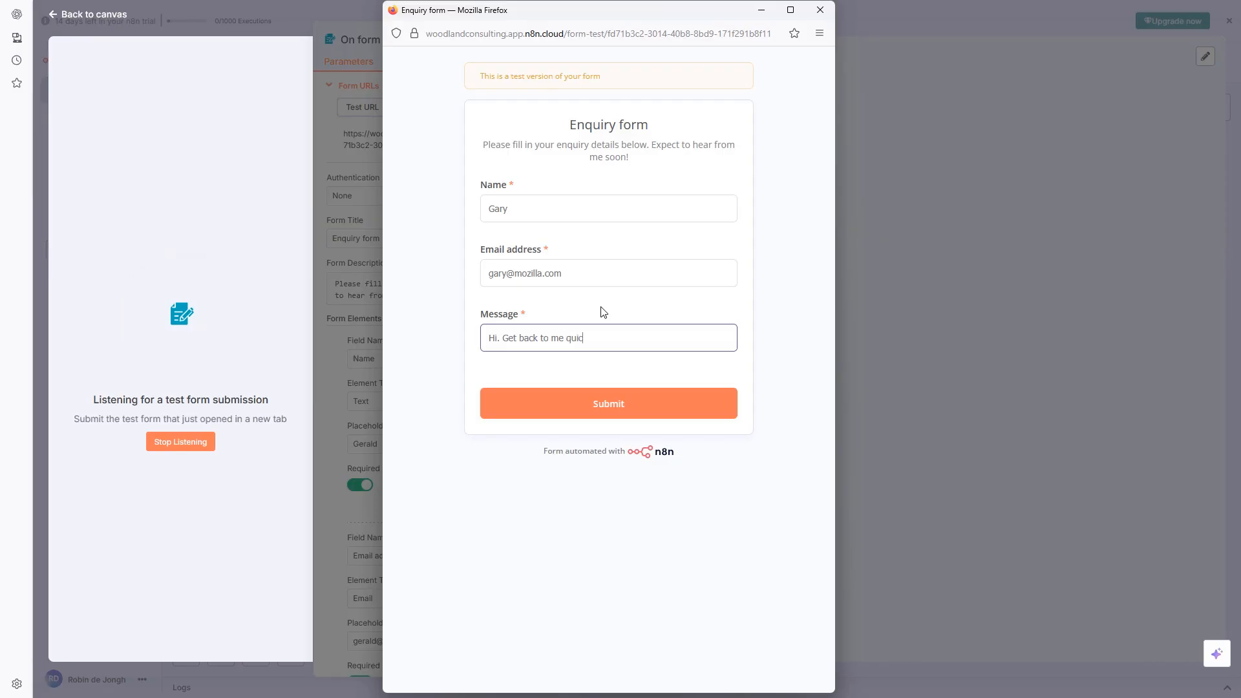
{"action": "type", "text": "kly please with details of the swage"}
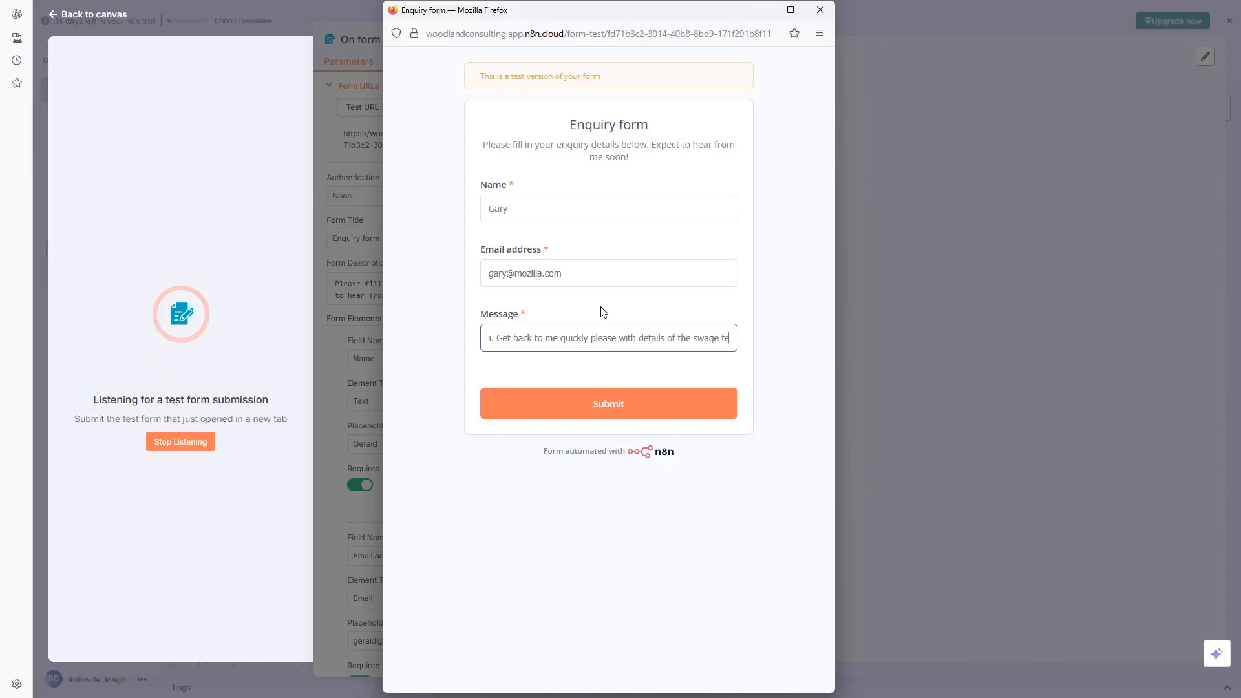
{"action": "type", "text": "terminal "}
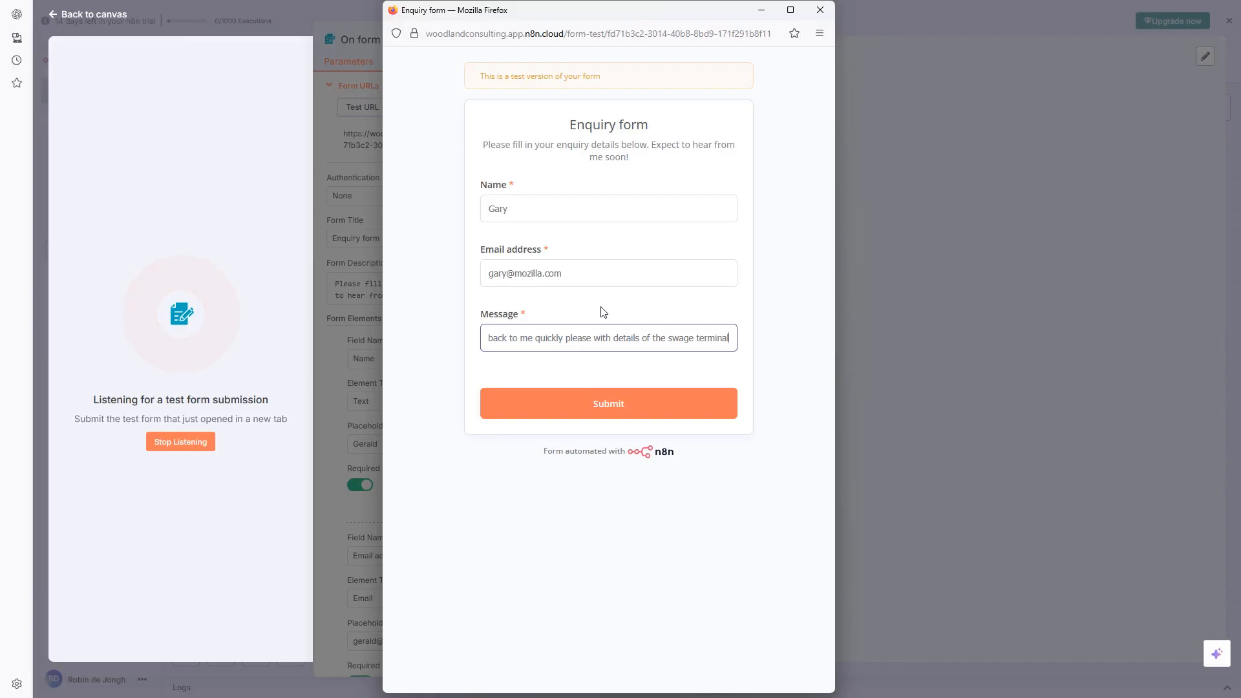
{"action": "type", "text": "coupling"}
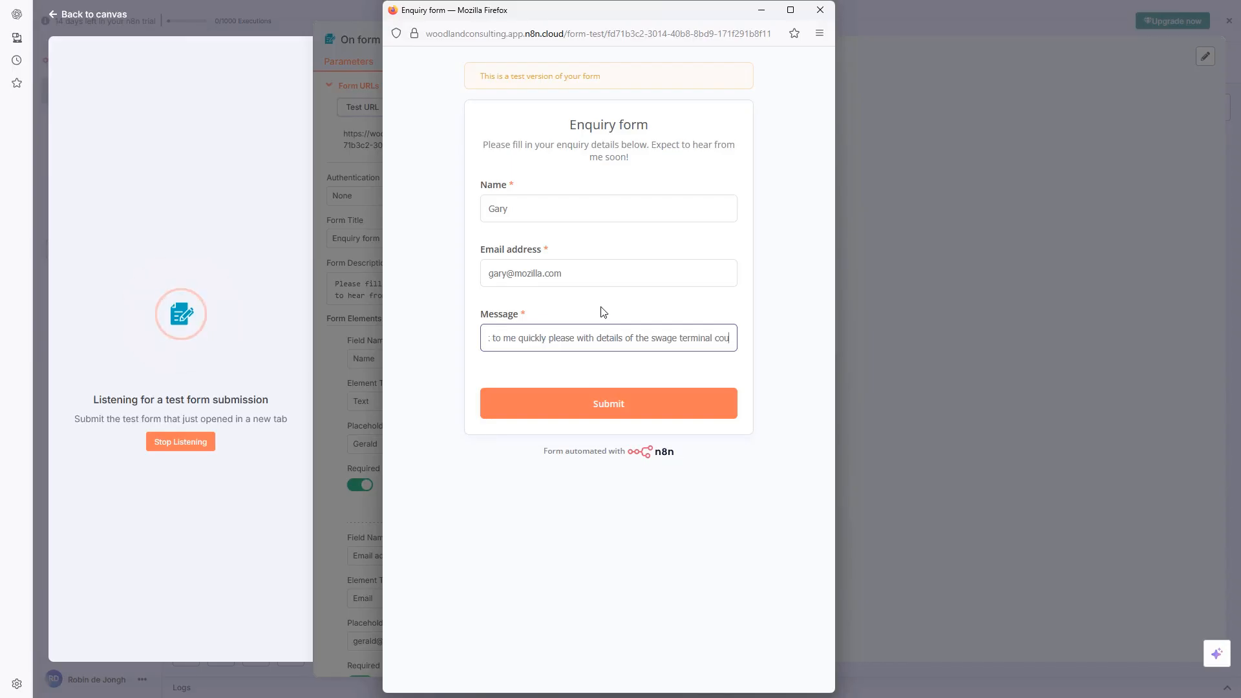
{"action": "left_click", "coordinate": [581, 398]}
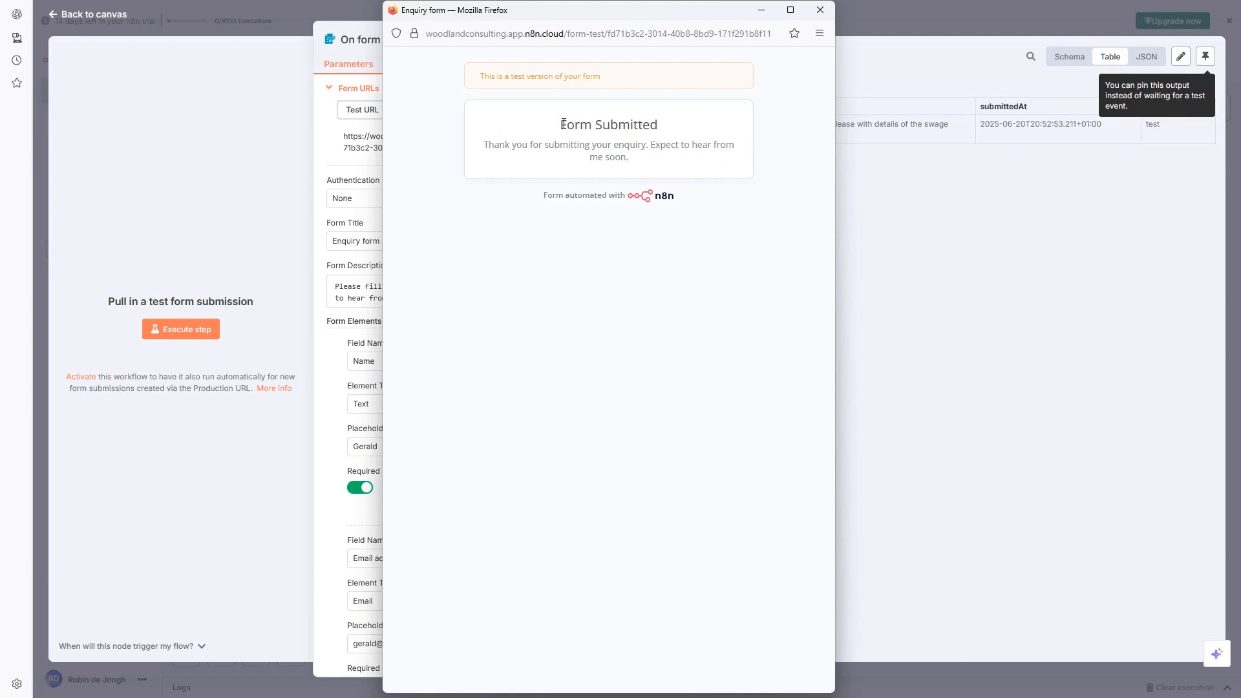
{"action": "left_click_drag", "start_coordinate": [563, 124], "coordinate": [653, 160]}
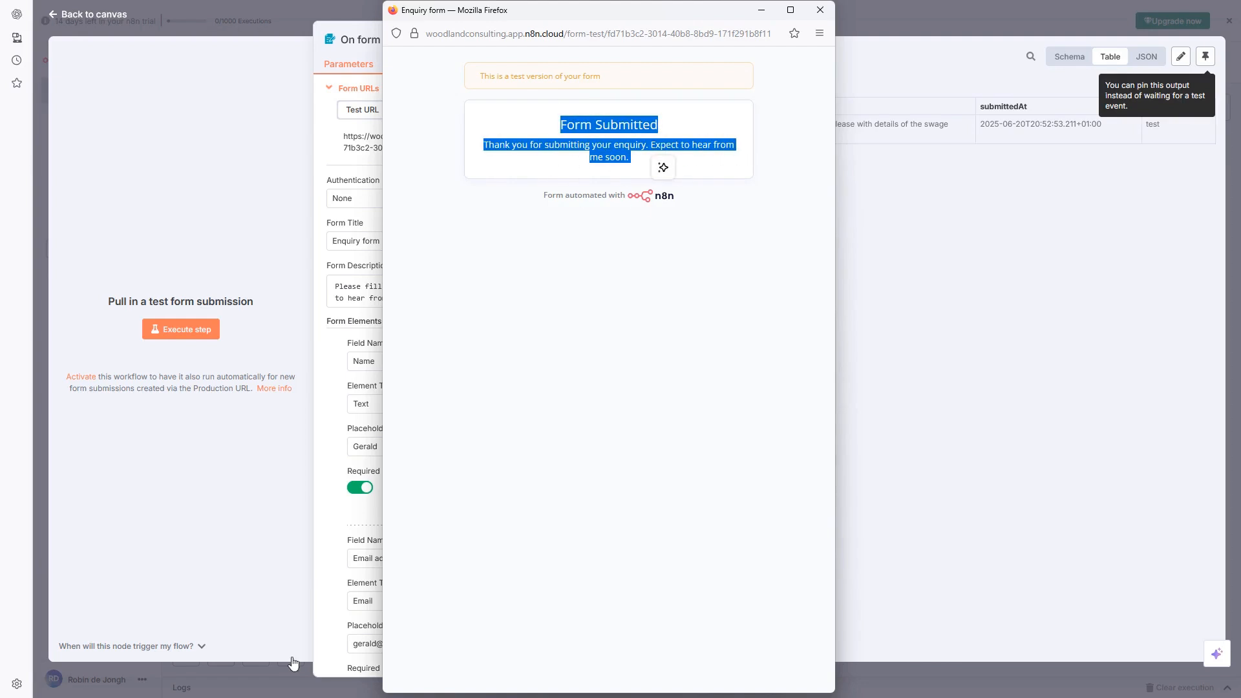
Close the form window and pin the captured submission as the trigger's output
{"action": "left_click", "coordinate": [820, 10]}
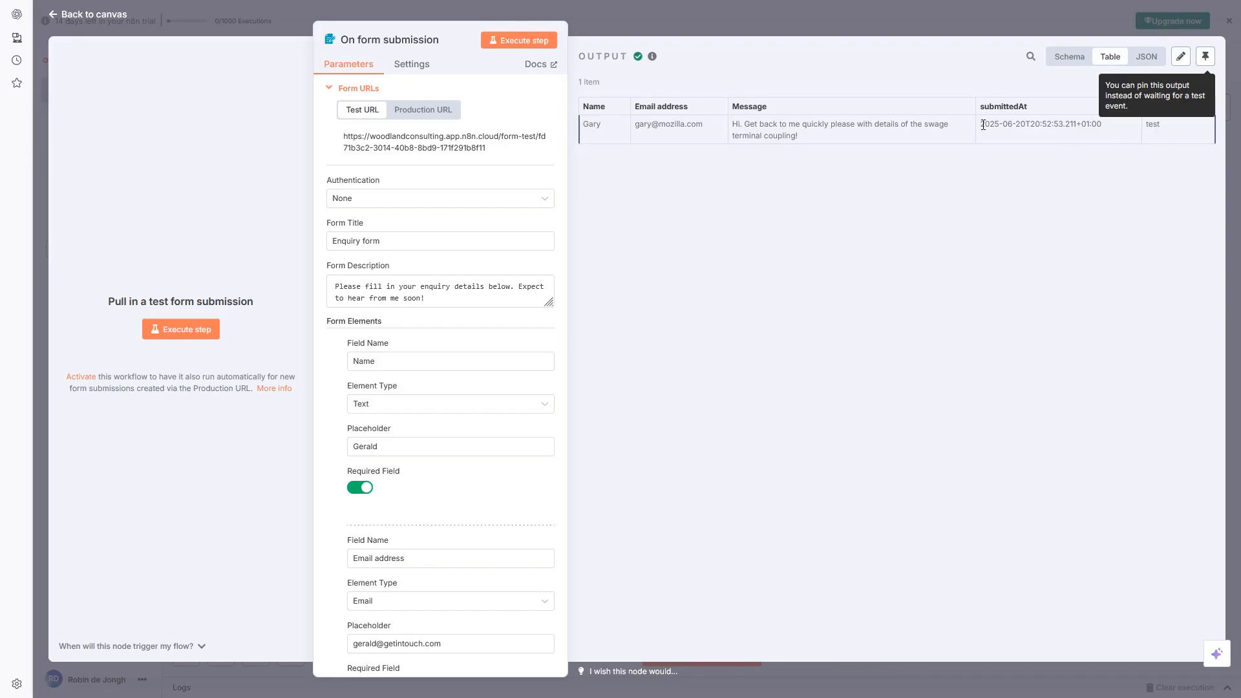
{"action": "left_click_drag", "start_coordinate": [982, 126], "coordinate": [1101, 128]}
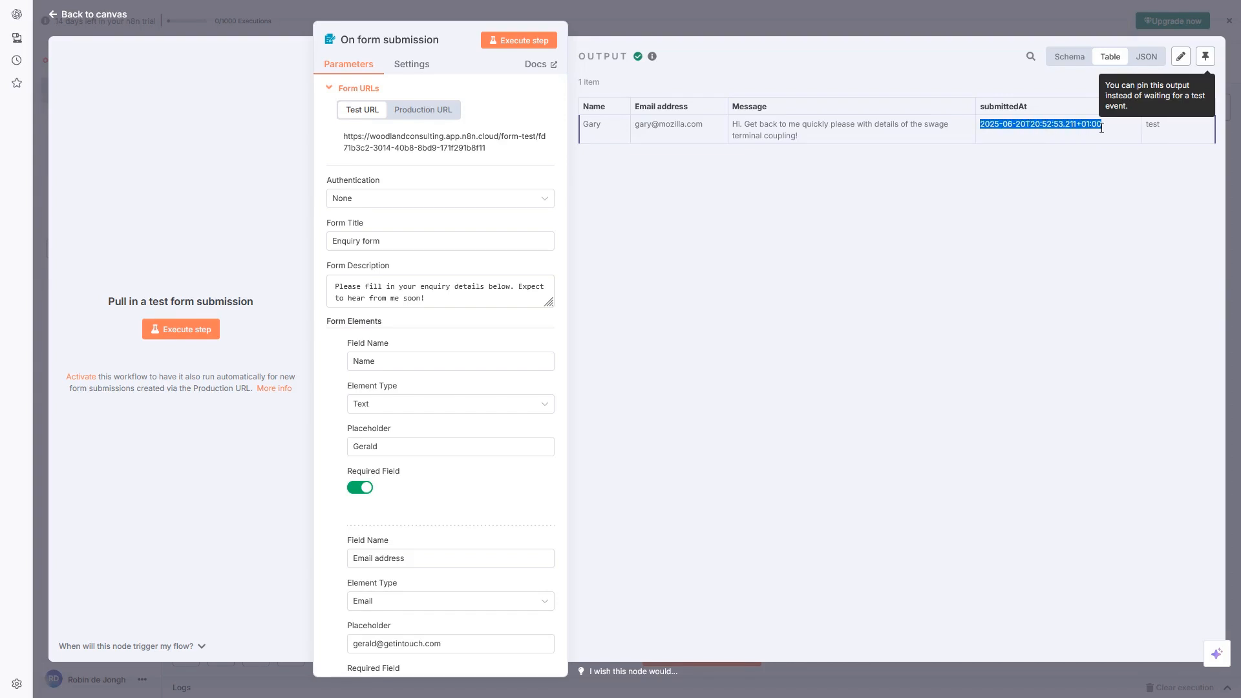
{"action": "left_click", "coordinate": [1067, 126]}
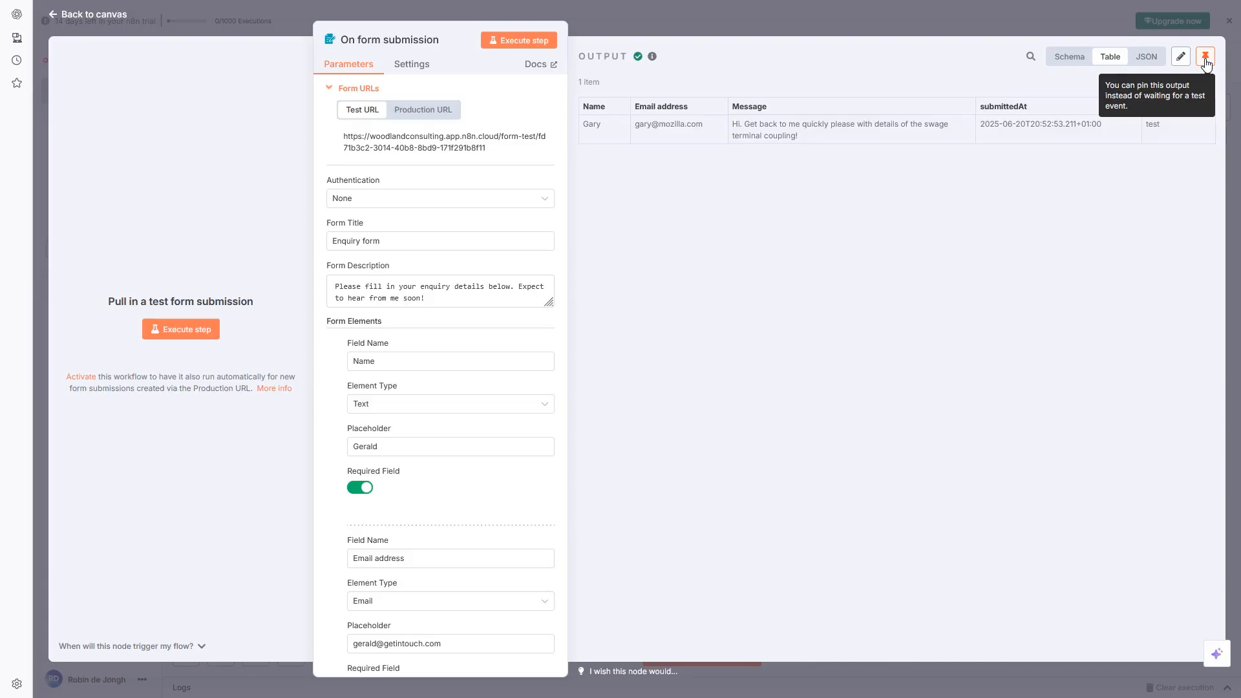
{"action": "left_click", "coordinate": [1206, 58]}
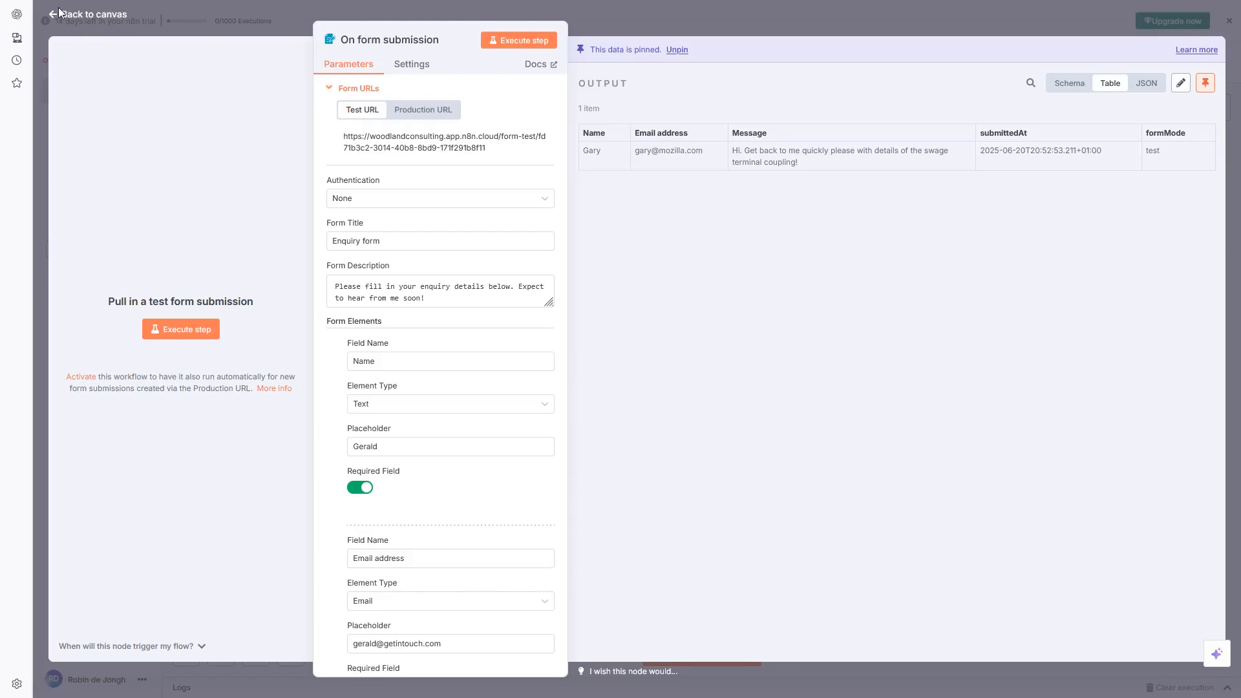
Return to the canvas and open the node choices after the On form submission trigger
{"action": "left_click", "coordinate": [94, 16]}
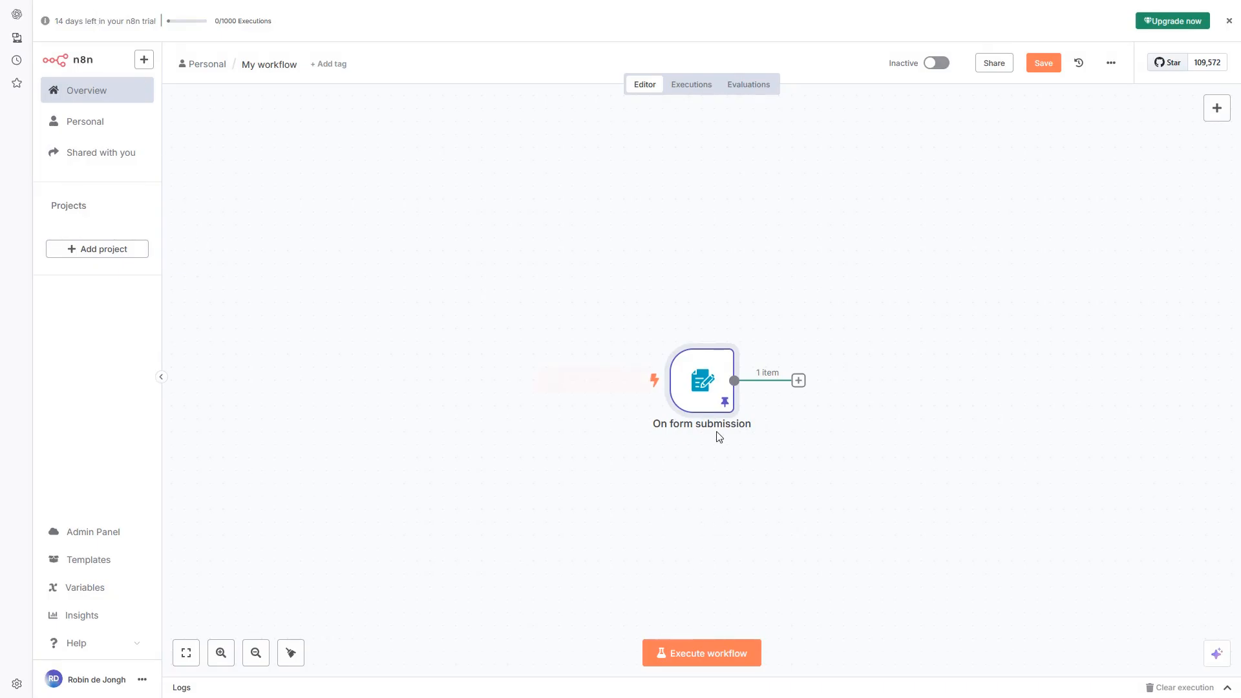
{"action": "mouse_move", "coordinate": [703, 387]}
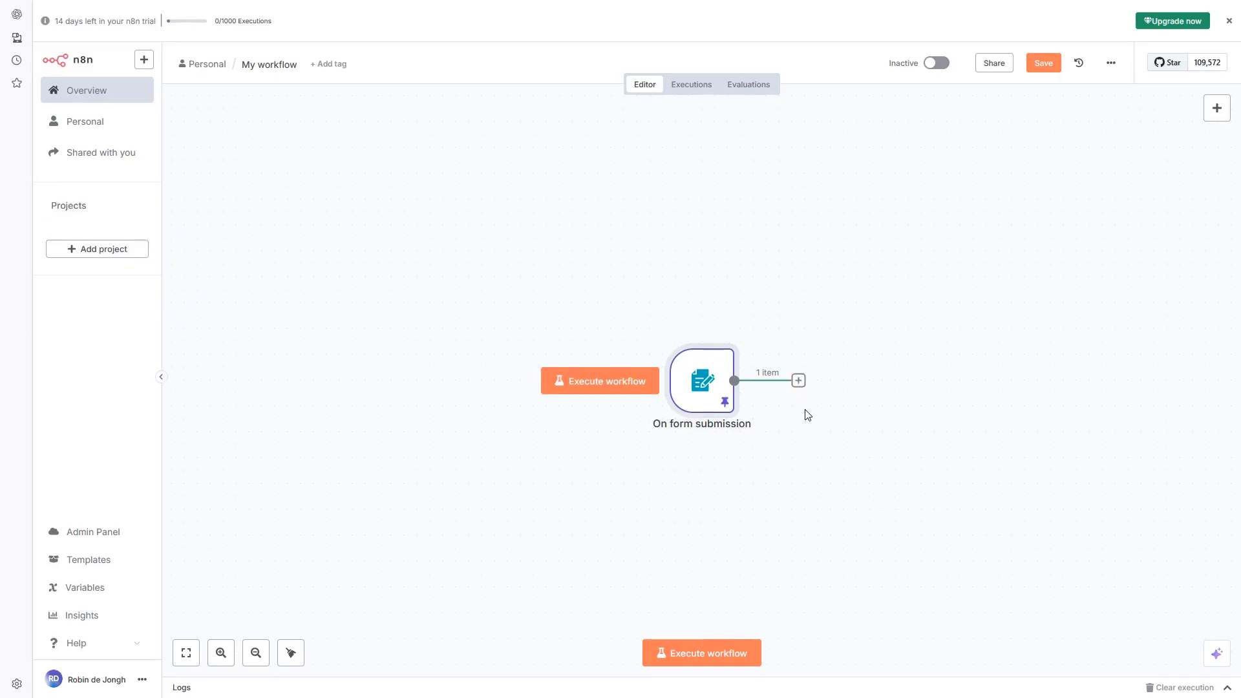
{"action": "left_click", "coordinate": [800, 386]}
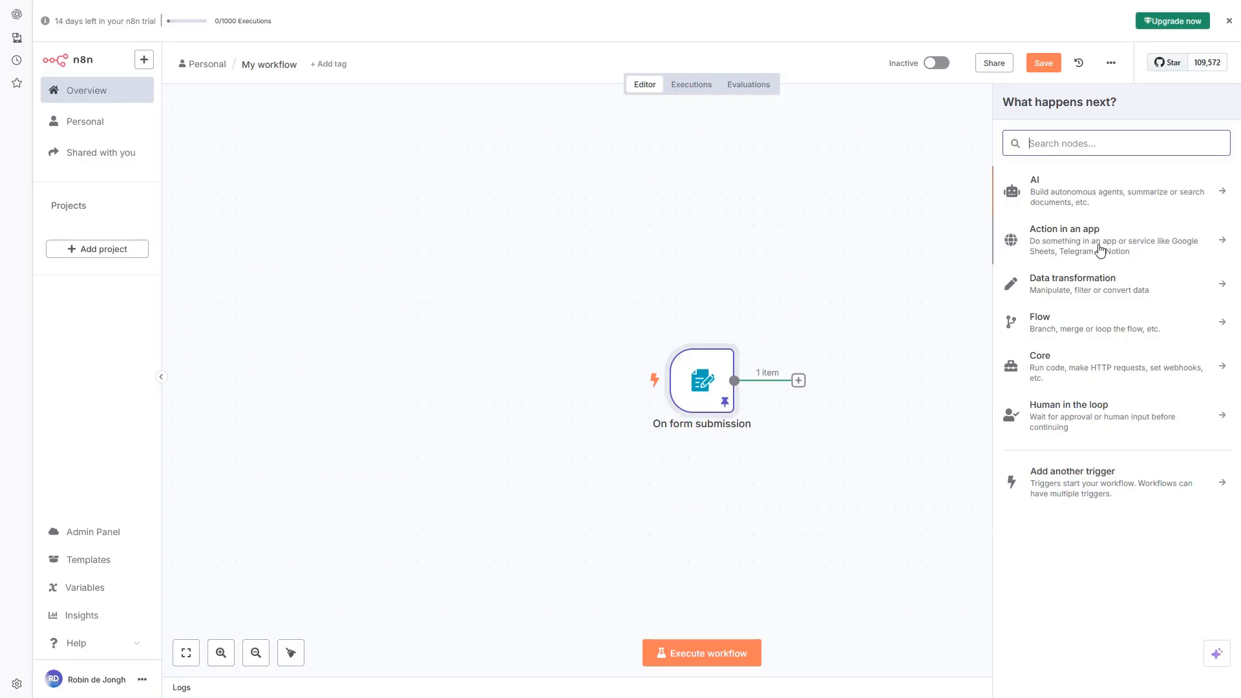
Search the app actions for 'sheets' and add Google Sheets' 'Append or update row in sheet' action
{"action": "left_click", "coordinate": [1066, 244]}
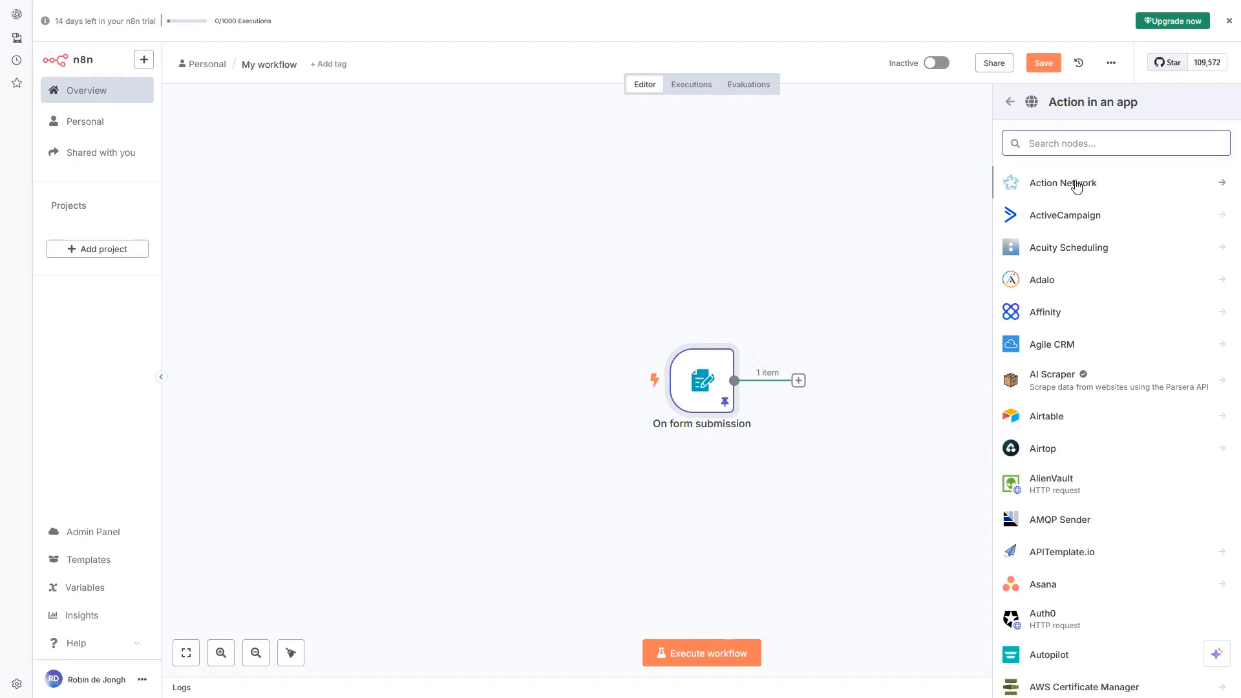
{"action": "scroll", "coordinate": [1083, 291], "scroll_direction": "down", "scroll_amount": 7}
{"action": "scroll", "coordinate": [1081, 304], "scroll_direction": "down", "scroll_amount": 10}
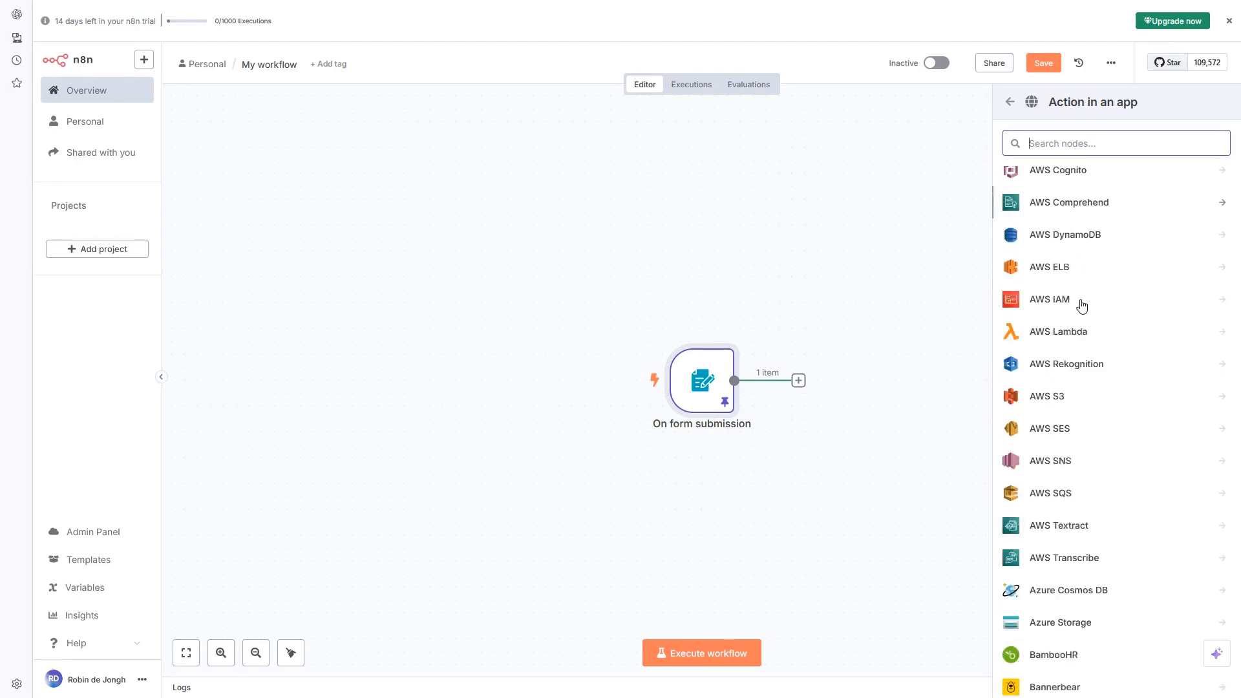
{"action": "scroll", "coordinate": [1092, 297], "scroll_direction": "down", "scroll_amount": 12}
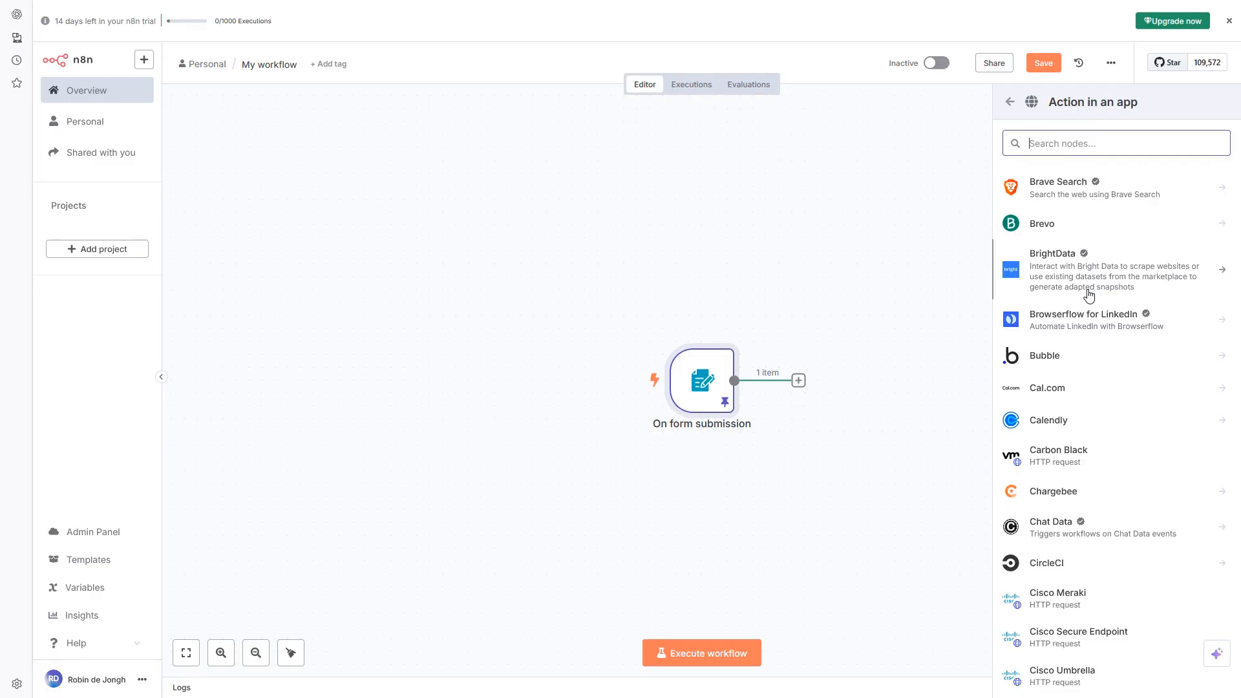
{"action": "scroll", "coordinate": [1090, 294], "scroll_direction": "down", "scroll_amount": 12}
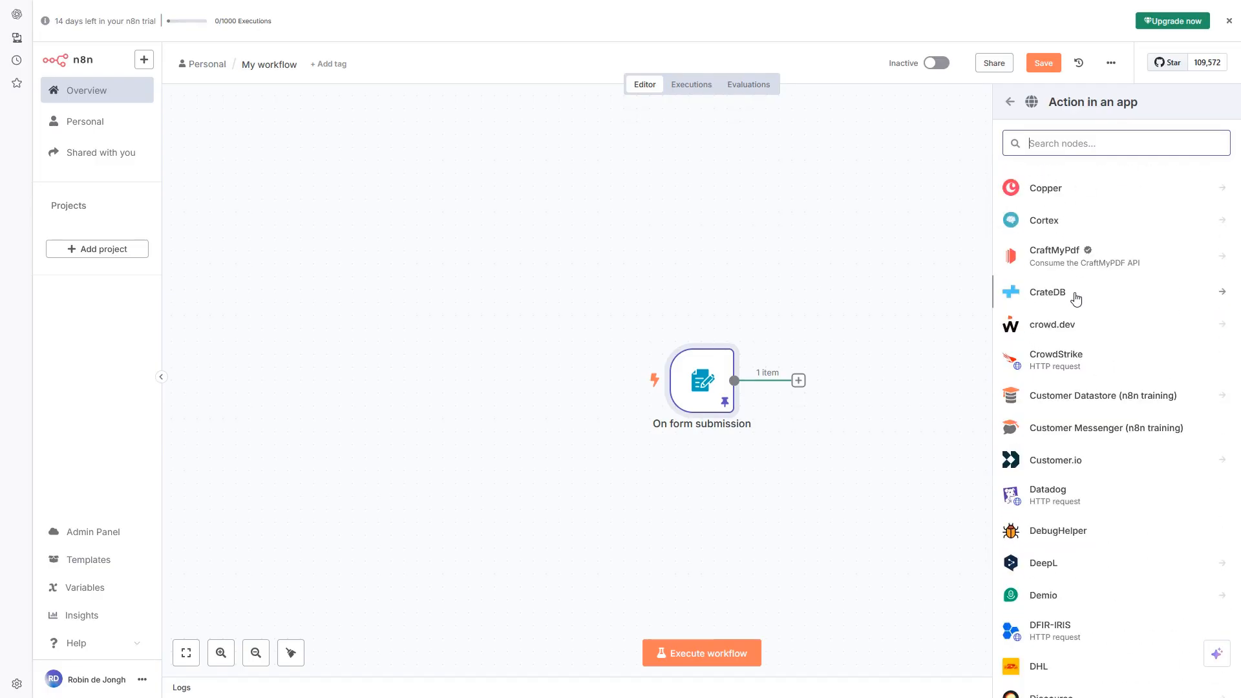
{"action": "scroll", "coordinate": [1070, 304], "scroll_direction": "down", "scroll_amount": 2}
{"action": "scroll", "coordinate": [1072, 301], "scroll_direction": "up", "scroll_amount": 5}
{"action": "scroll", "coordinate": [1073, 301], "scroll_direction": "up", "scroll_amount": 10}
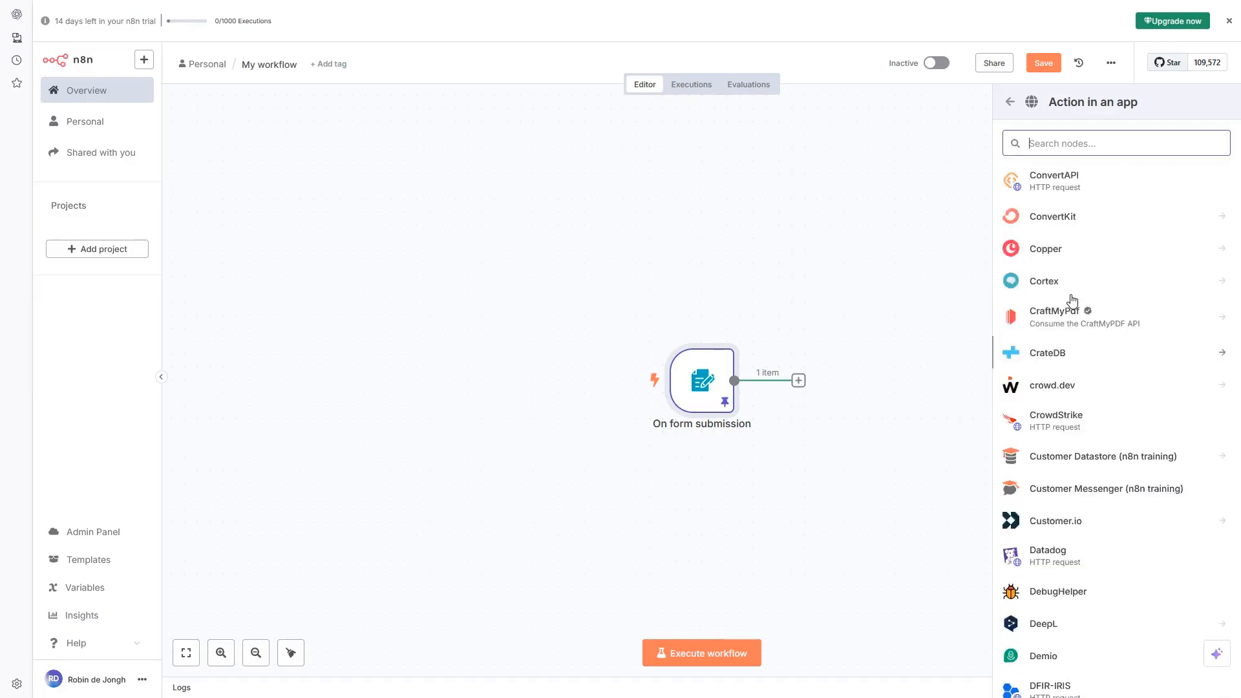
{"action": "scroll", "coordinate": [1075, 355], "scroll_direction": "down", "scroll_amount": 10}
{"action": "scroll", "coordinate": [1079, 328], "scroll_direction": "down", "scroll_amount": 3}
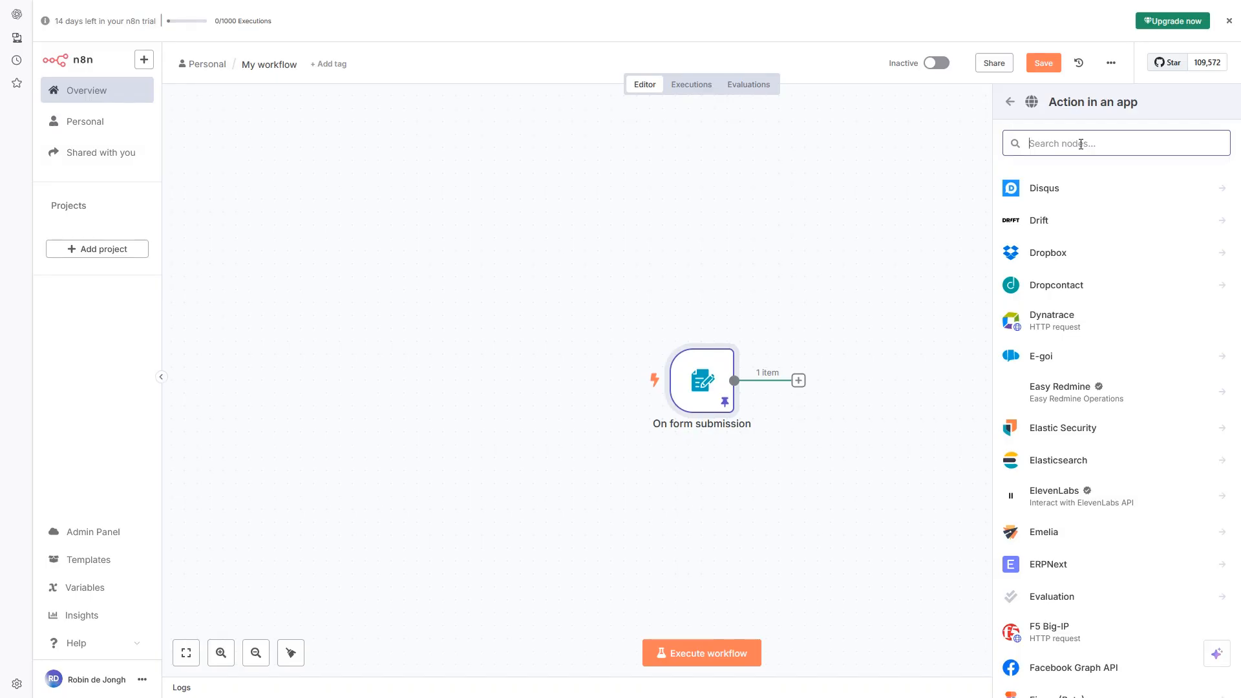
{"action": "type", "text": "sheets"}
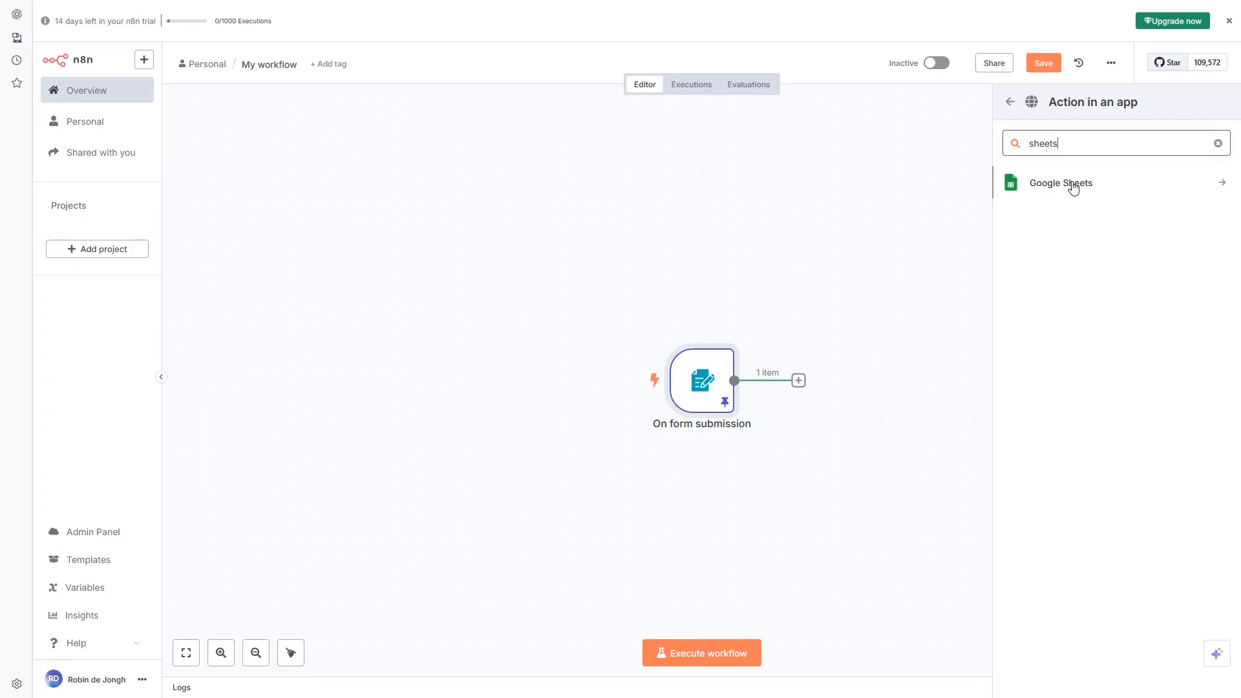
{"action": "left_click", "coordinate": [1063, 186]}
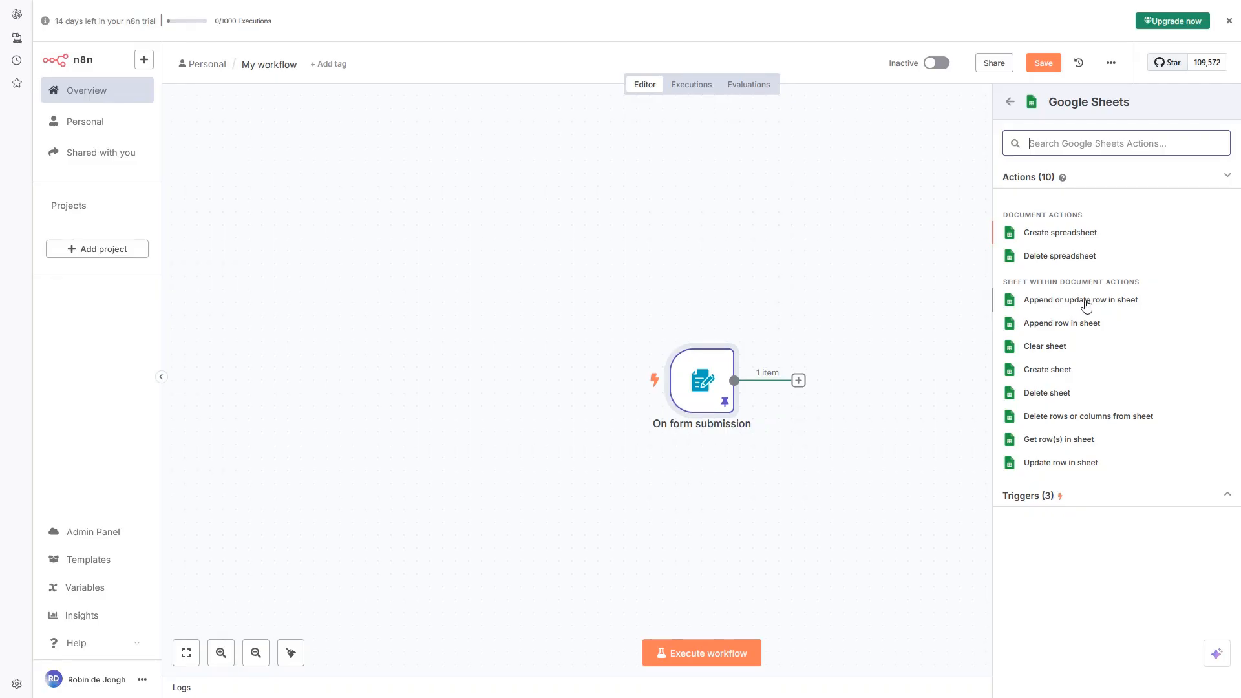
{"action": "left_click", "coordinate": [1086, 301]}
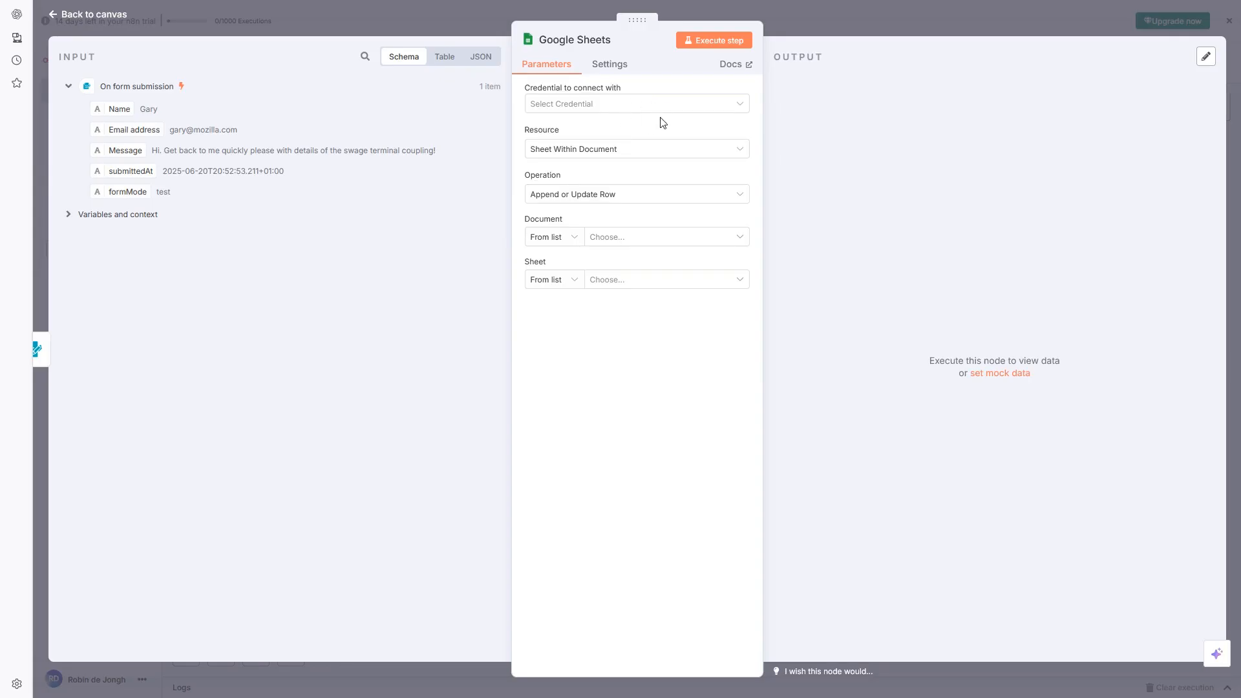
Create a new Google Sheets credential by signing in with Google and granting all requested permissions
{"action": "left_click", "coordinate": [648, 110]}
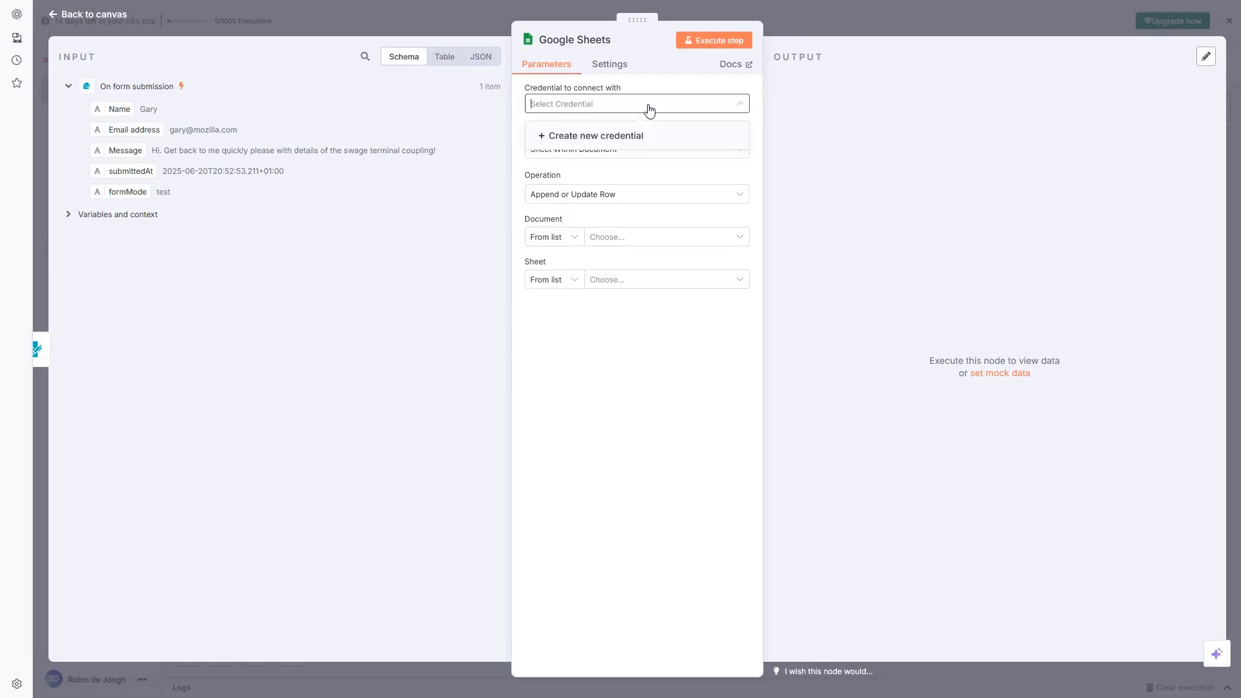
{"action": "left_click", "coordinate": [608, 140]}
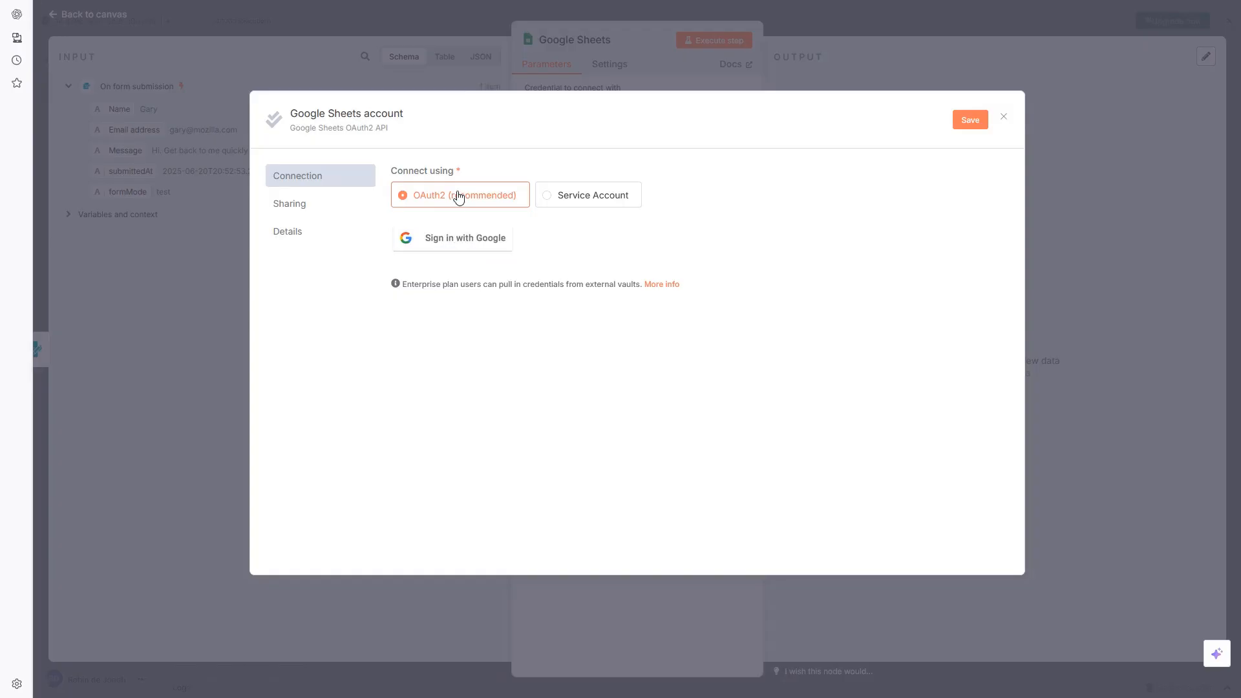
{"action": "left_click", "coordinate": [455, 239]}
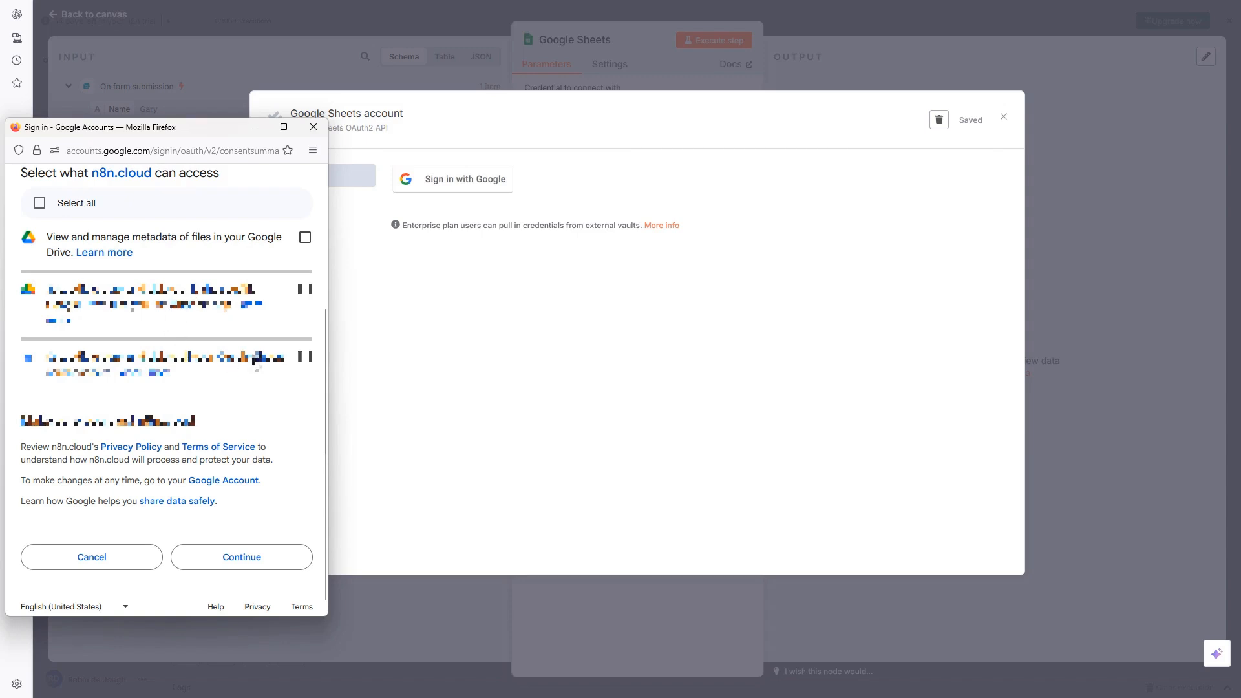
{"action": "left_click", "coordinate": [40, 204]}
{"action": "left_click", "coordinate": [250, 562]}
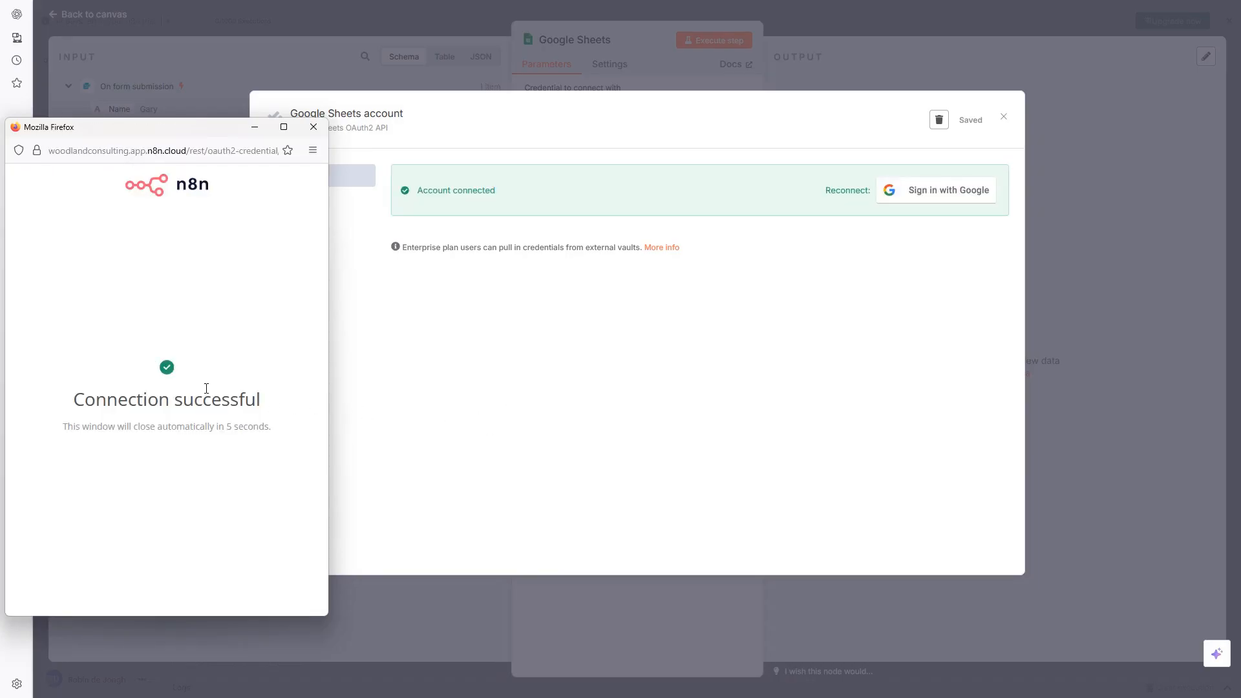
{"action": "left_click", "coordinate": [313, 128]}
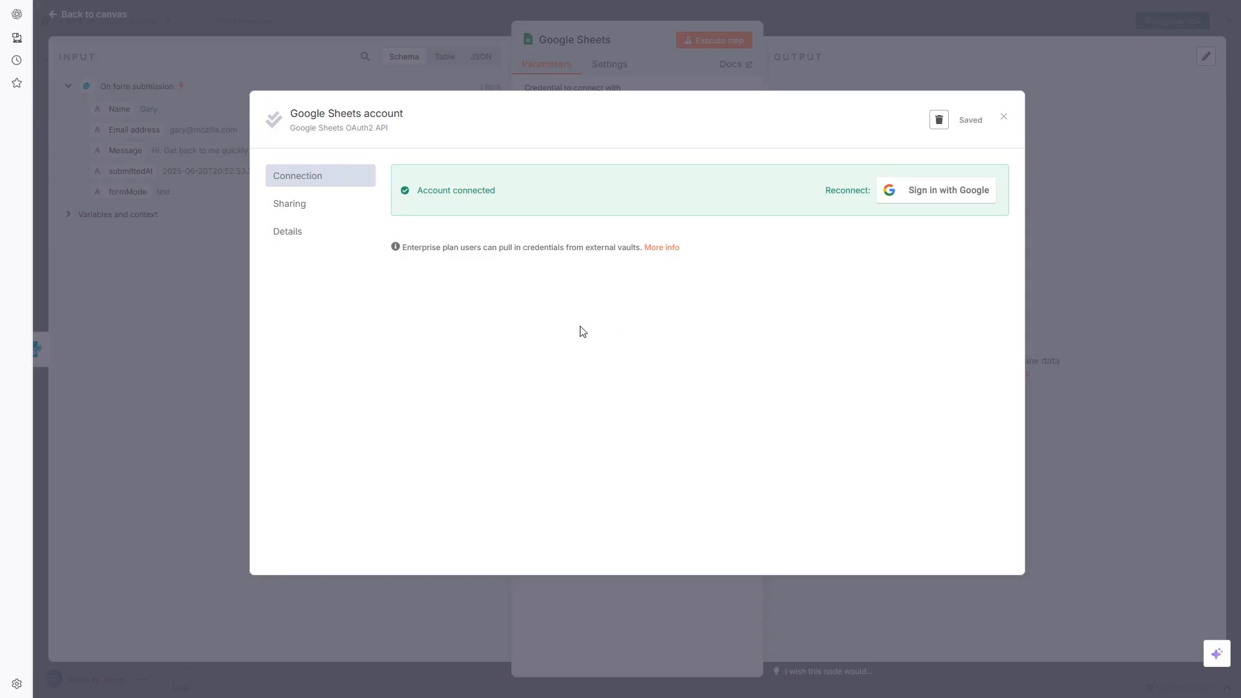
Select the Google Sheets account credential and keep Sheet Within Document as the resource
{"action": "left_click", "coordinate": [1004, 121]}
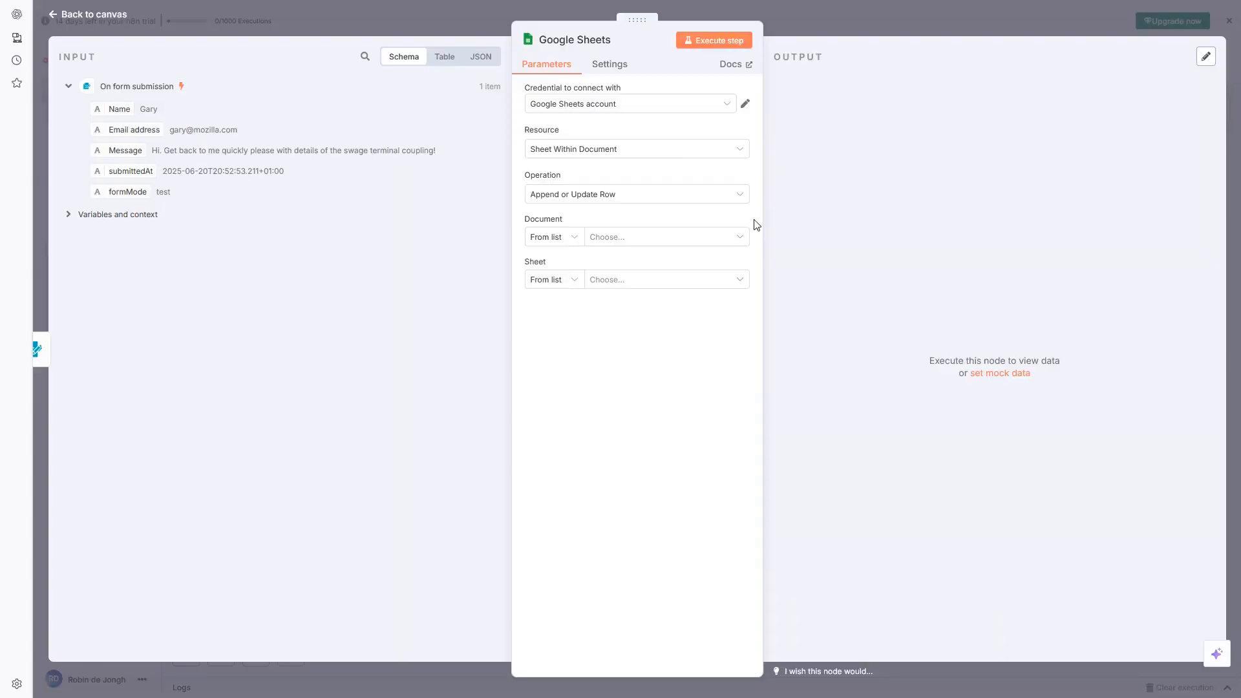
{"action": "left_click", "coordinate": [680, 105]}
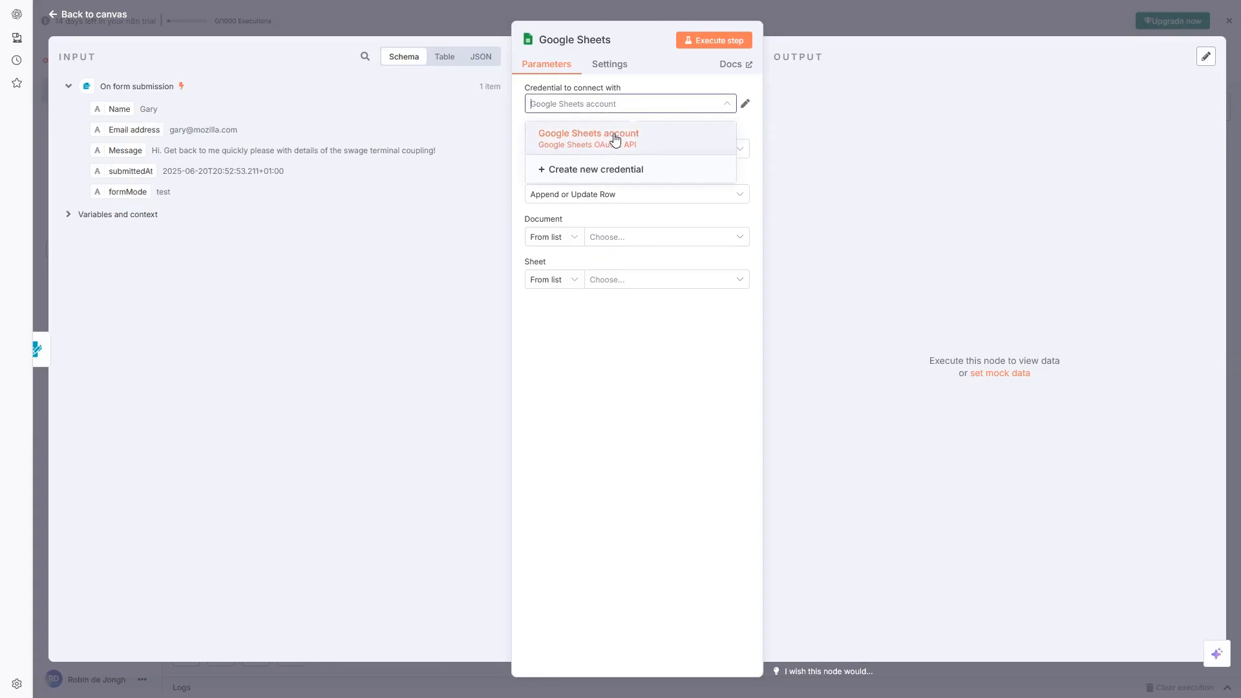
{"action": "left_click", "coordinate": [635, 110]}
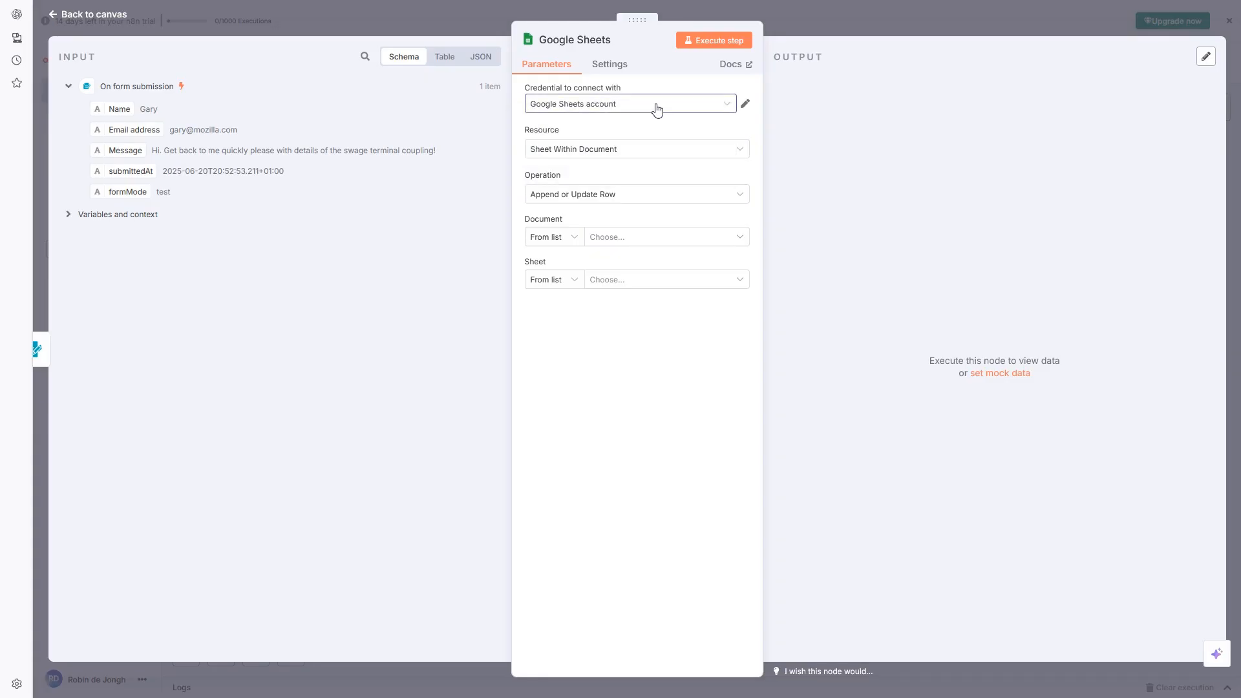
{"action": "left_click", "coordinate": [644, 148]}
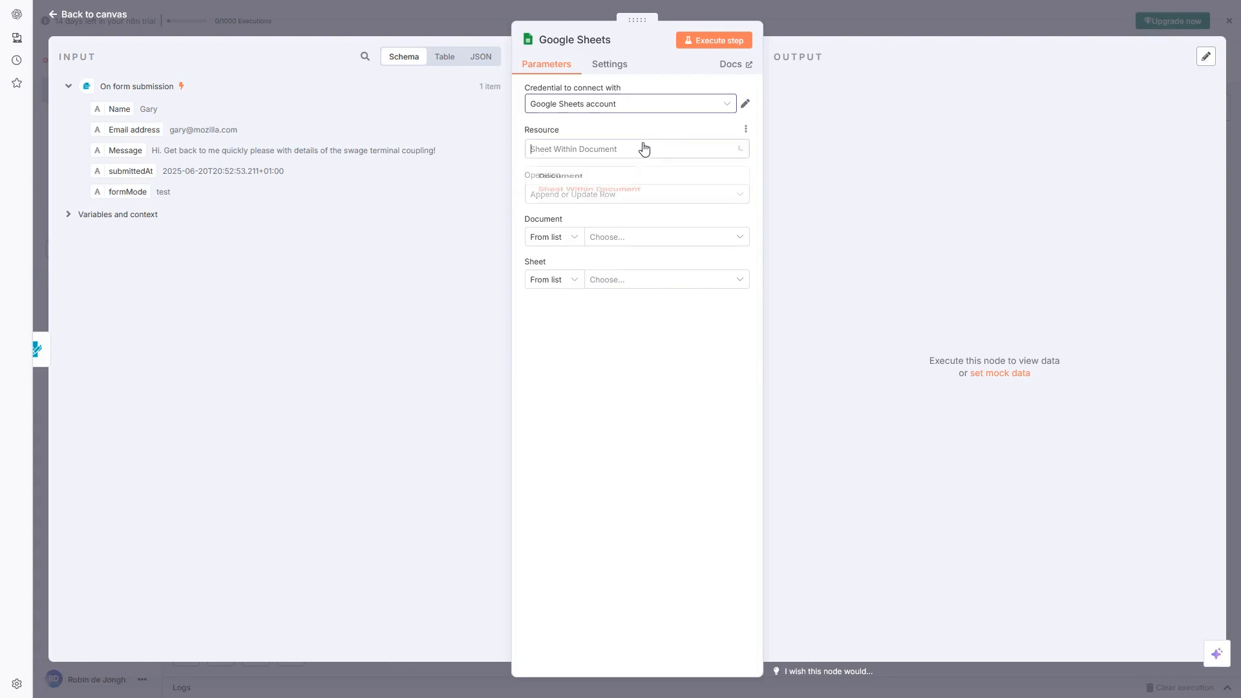
{"action": "left_click", "coordinate": [628, 149]}
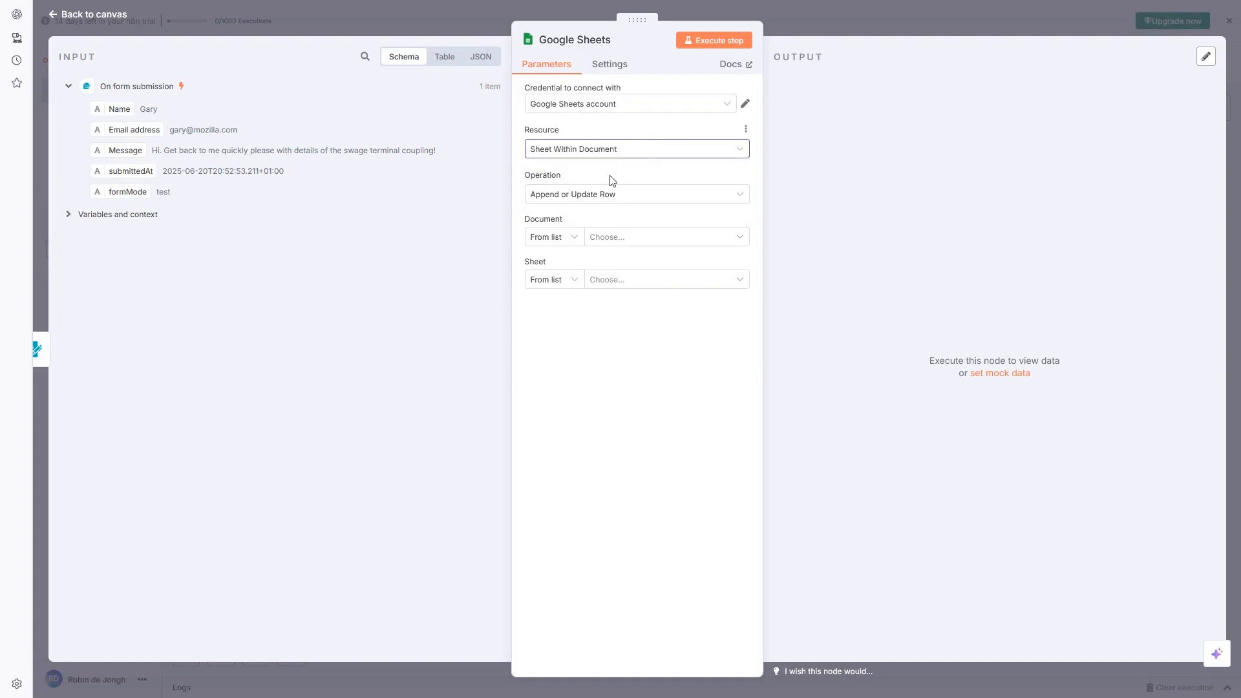
{"action": "left_click", "coordinate": [630, 150]}
{"action": "left_click", "coordinate": [631, 151]}
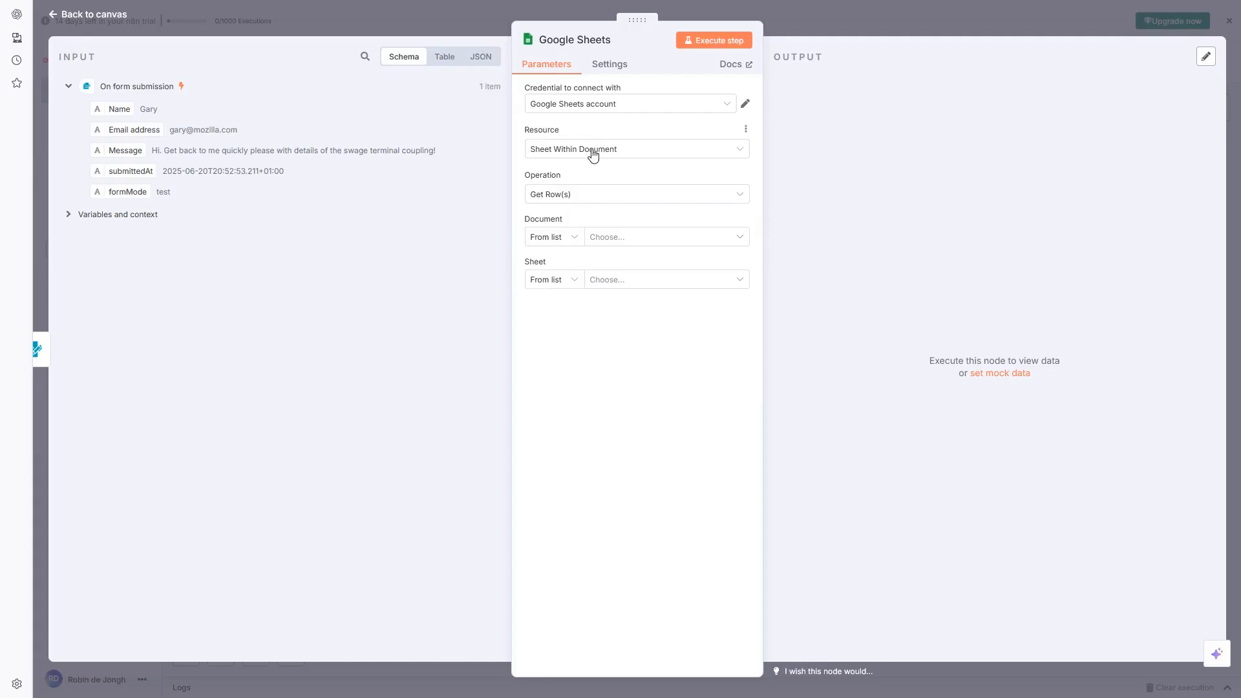
{"action": "left_click", "coordinate": [617, 152]}
{"action": "left_click", "coordinate": [609, 152]}
Set the Google Sheets operation to Append Row
{"action": "left_click", "coordinate": [572, 195]}
{"action": "scroll", "coordinate": [603, 284], "scroll_direction": "down", "scroll_amount": 1}
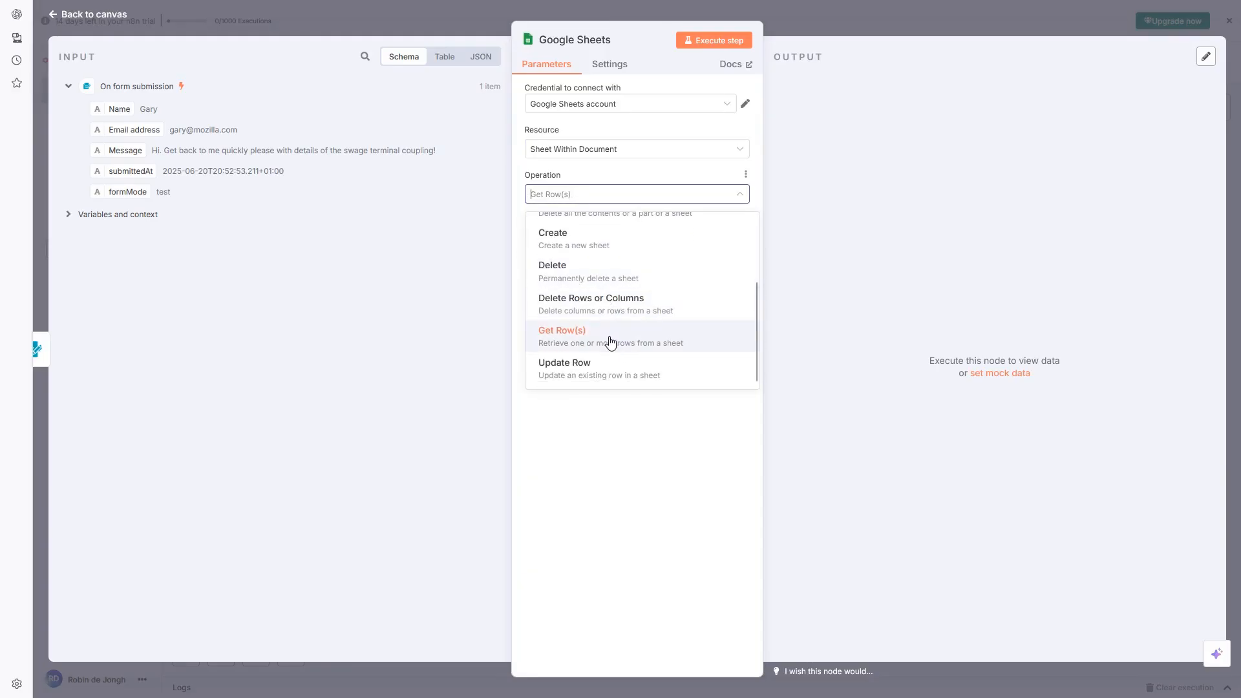
{"action": "scroll", "coordinate": [601, 297], "scroll_direction": "up", "scroll_amount": 2}
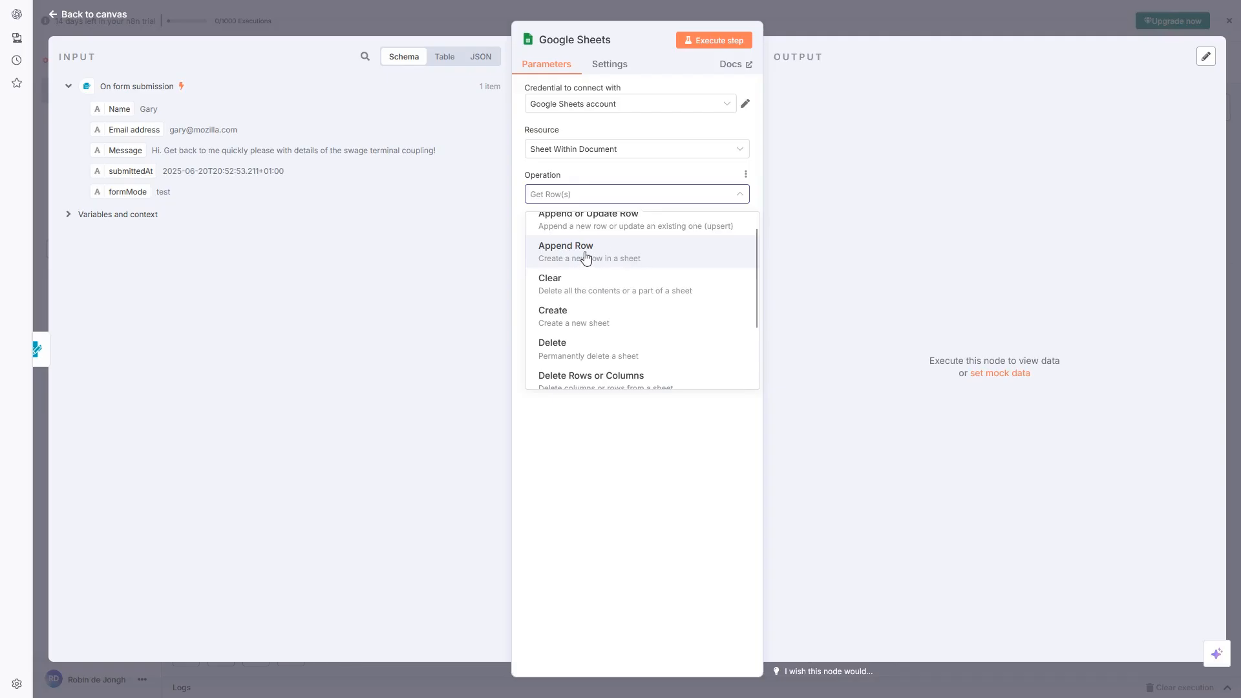
{"action": "left_click", "coordinate": [585, 256]}
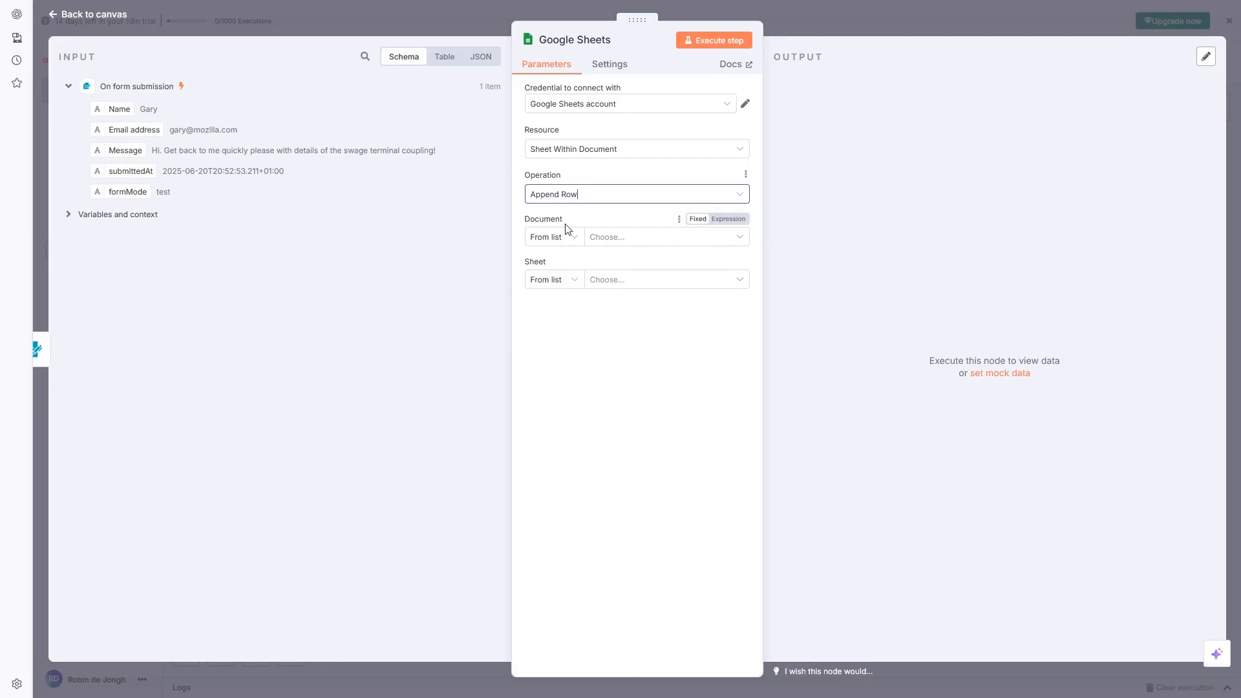
{"action": "left_click", "coordinate": [649, 238]}
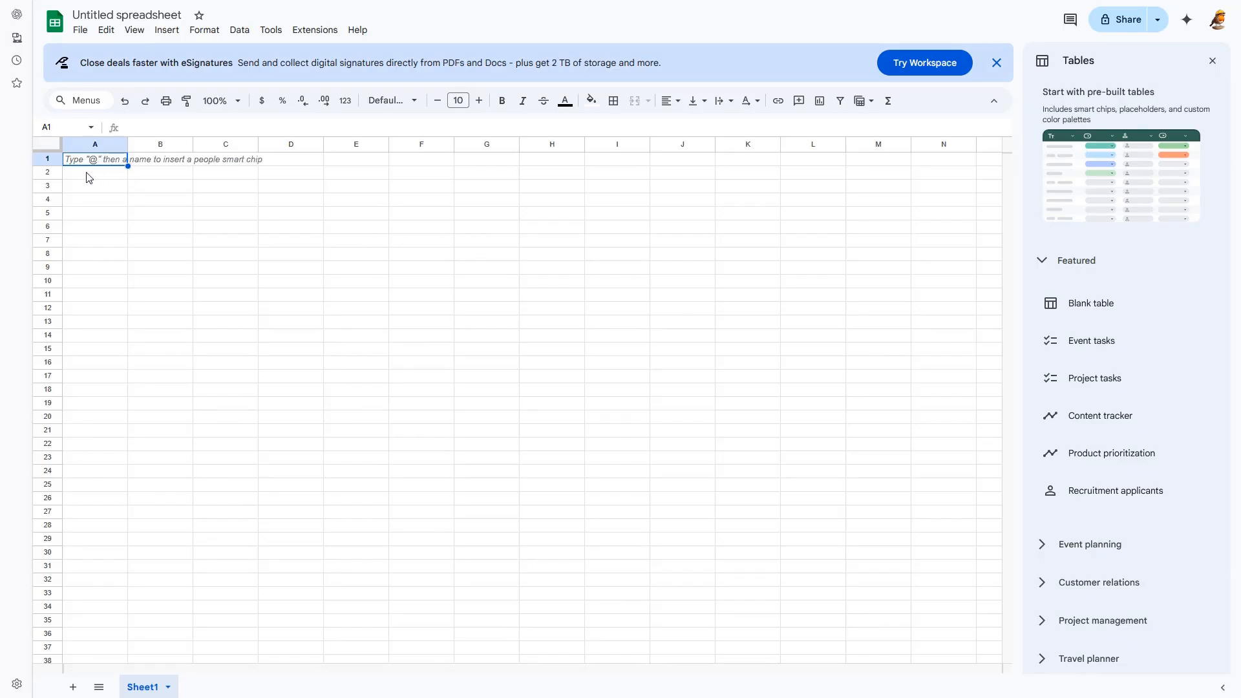
Rename the untitled spreadsheet to 'Website form capture' and return to the n8n node settings
{"action": "left_click", "coordinate": [126, 15]}
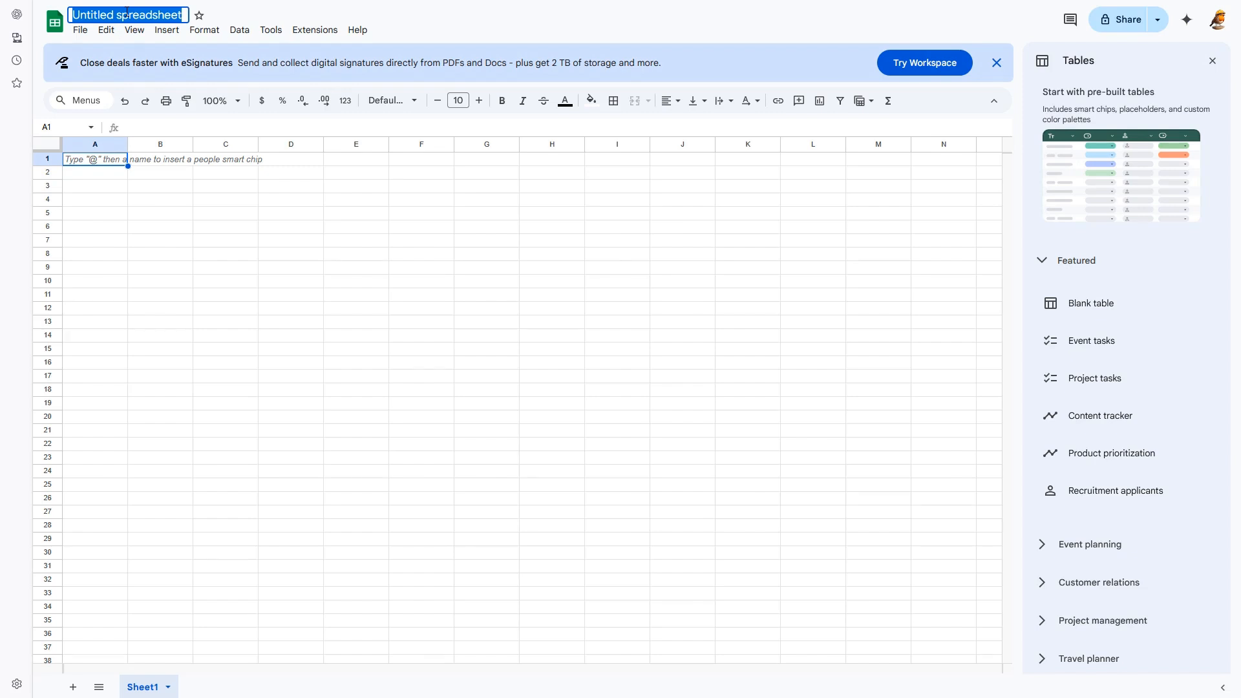
{"action": "type", "text": "We"}
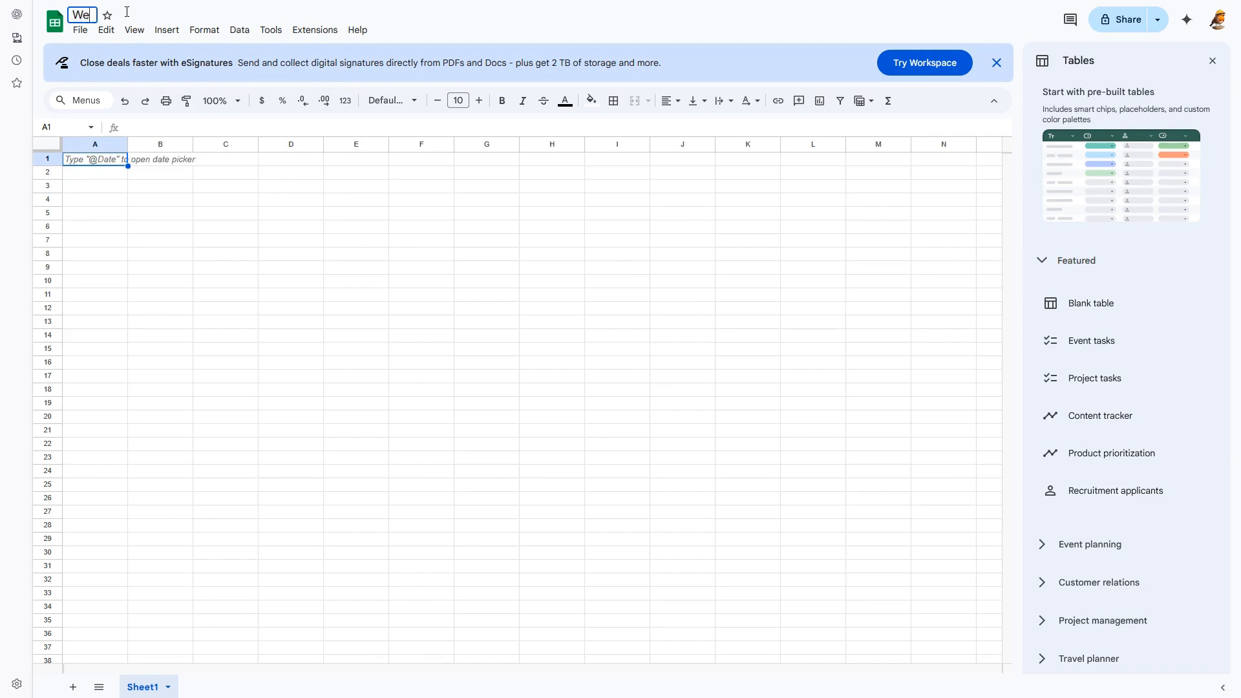
{"action": "type", "text": "bsite form cap"}
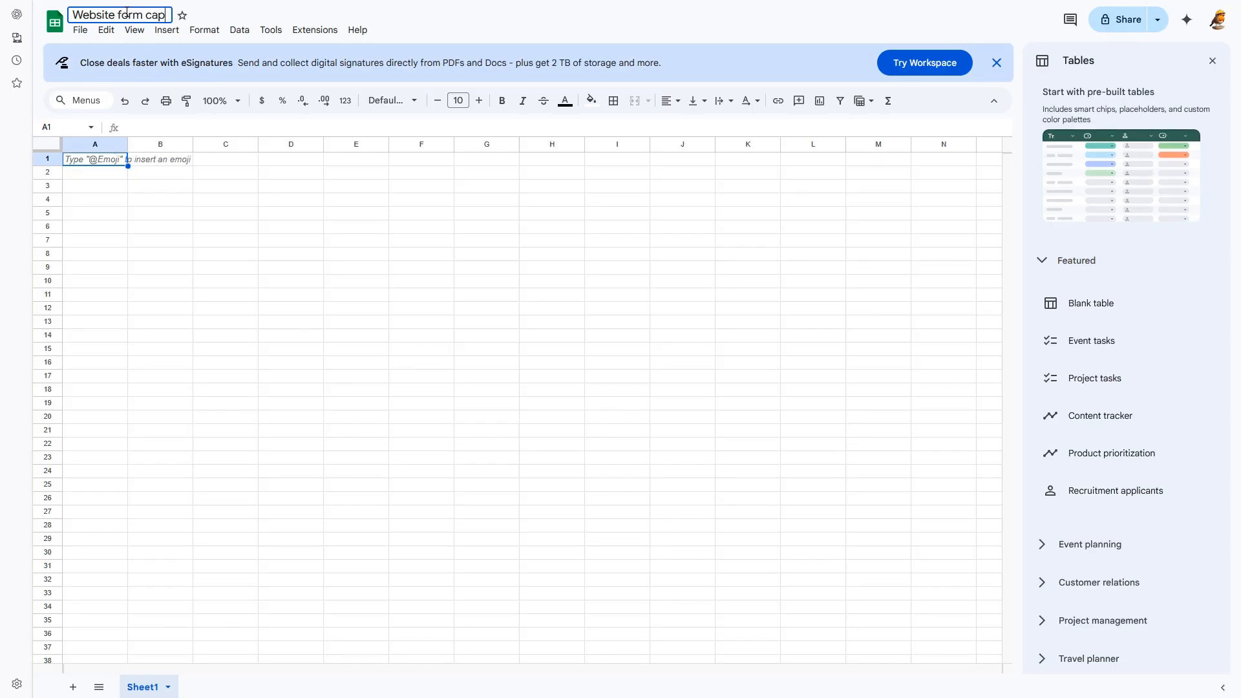
{"action": "type", "text": "ture"}
{"action": "left_click", "coordinate": [160, 172]}
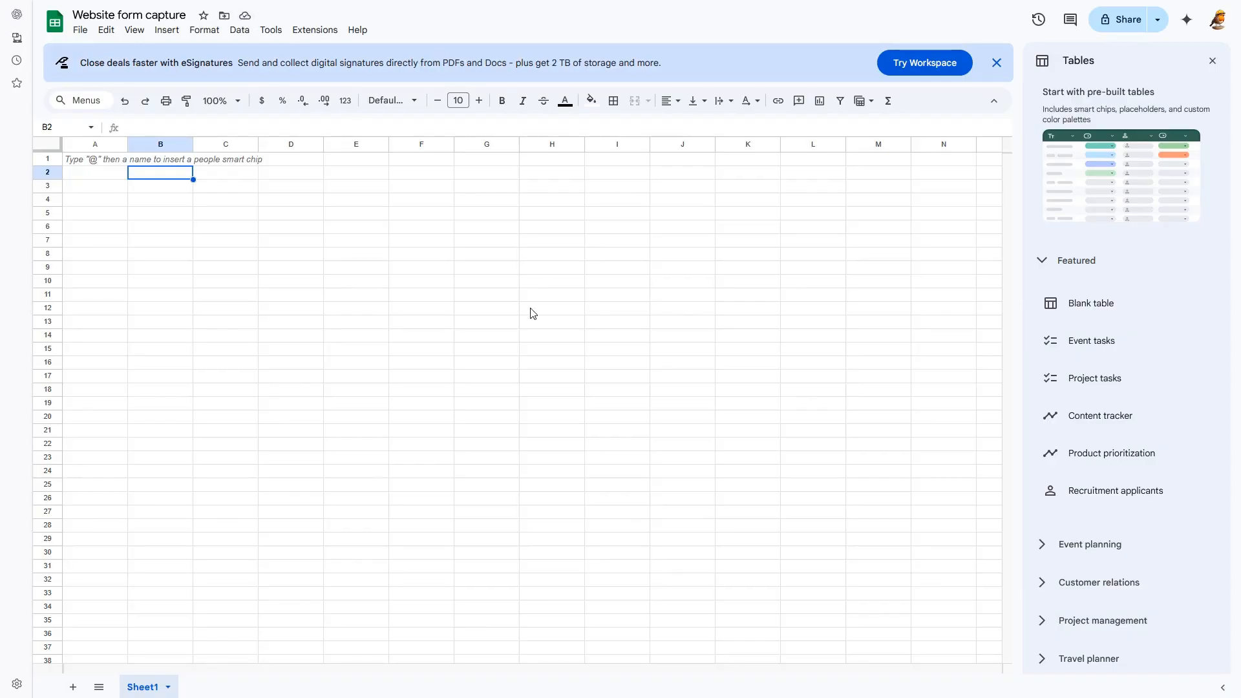
{"action": "key", "text": "ctrl+Tab"}
{"action": "left_click", "coordinate": [649, 239]}
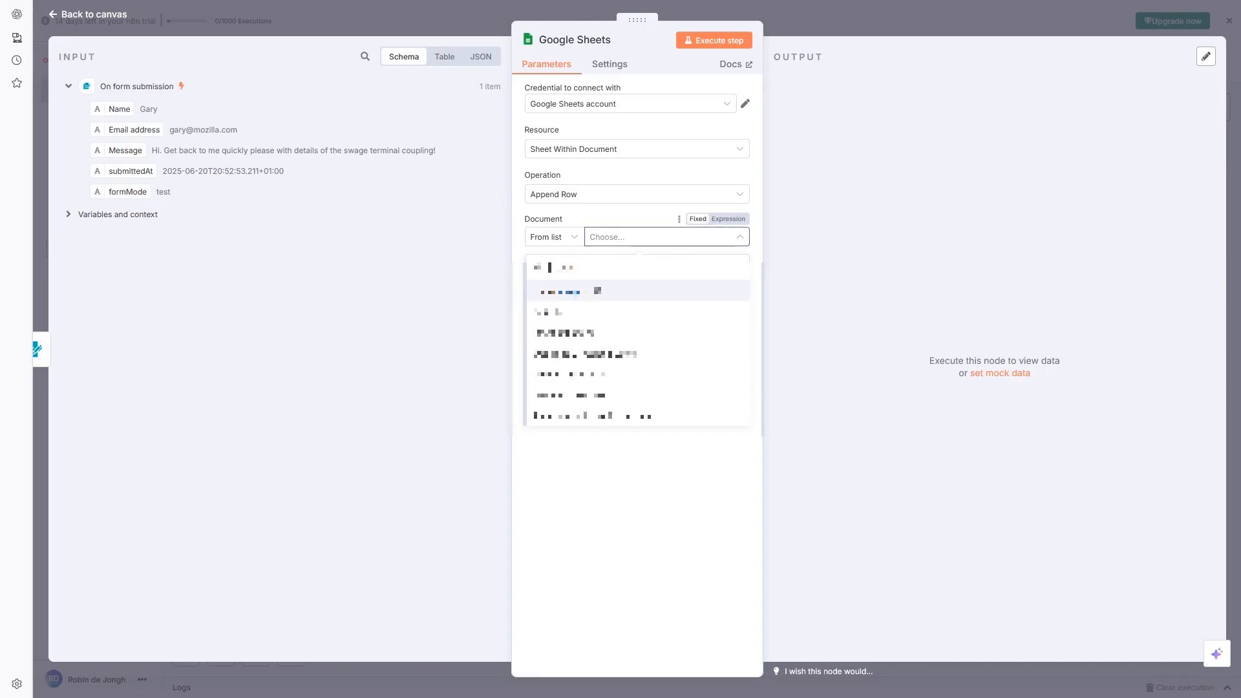
Search 'website' to pick the 'Website form capture' document, then choose Sheet1 as the target sheet
{"action": "left_click", "coordinate": [612, 269]}
{"action": "scroll", "coordinate": [595, 334], "scroll_direction": "down", "scroll_amount": 3}
{"action": "scroll", "coordinate": [607, 331], "scroll_direction": "down", "scroll_amount": 4}
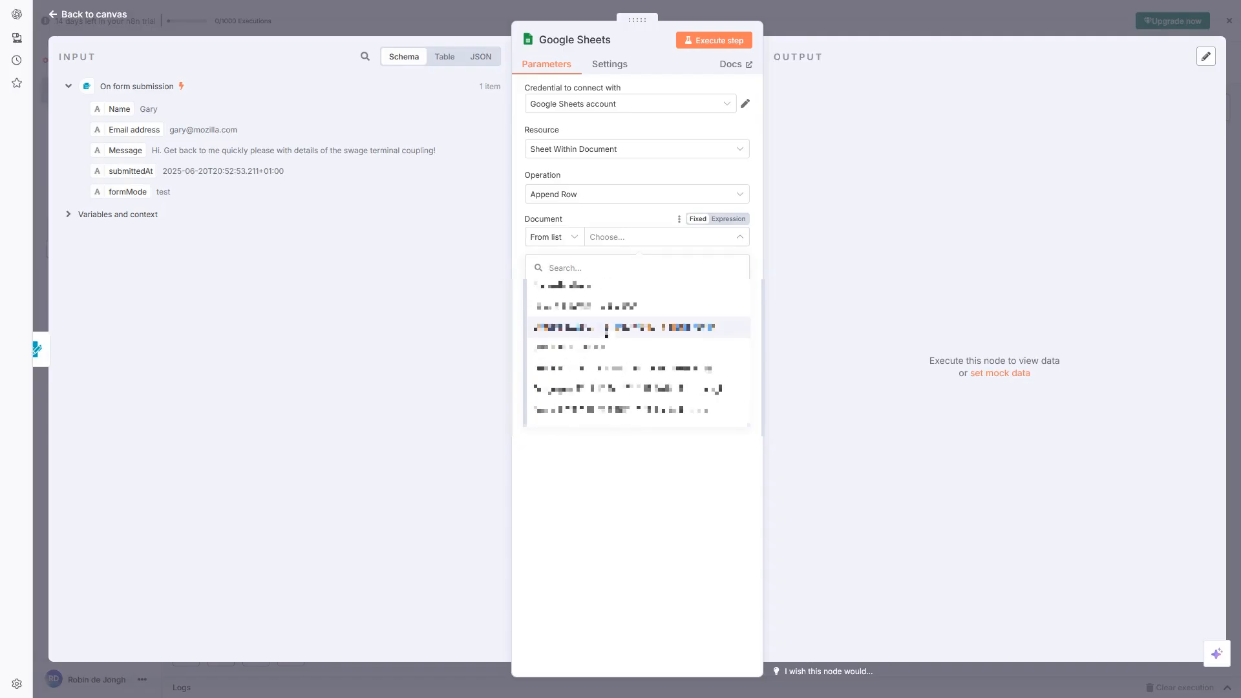
{"action": "type", "text": "web"}
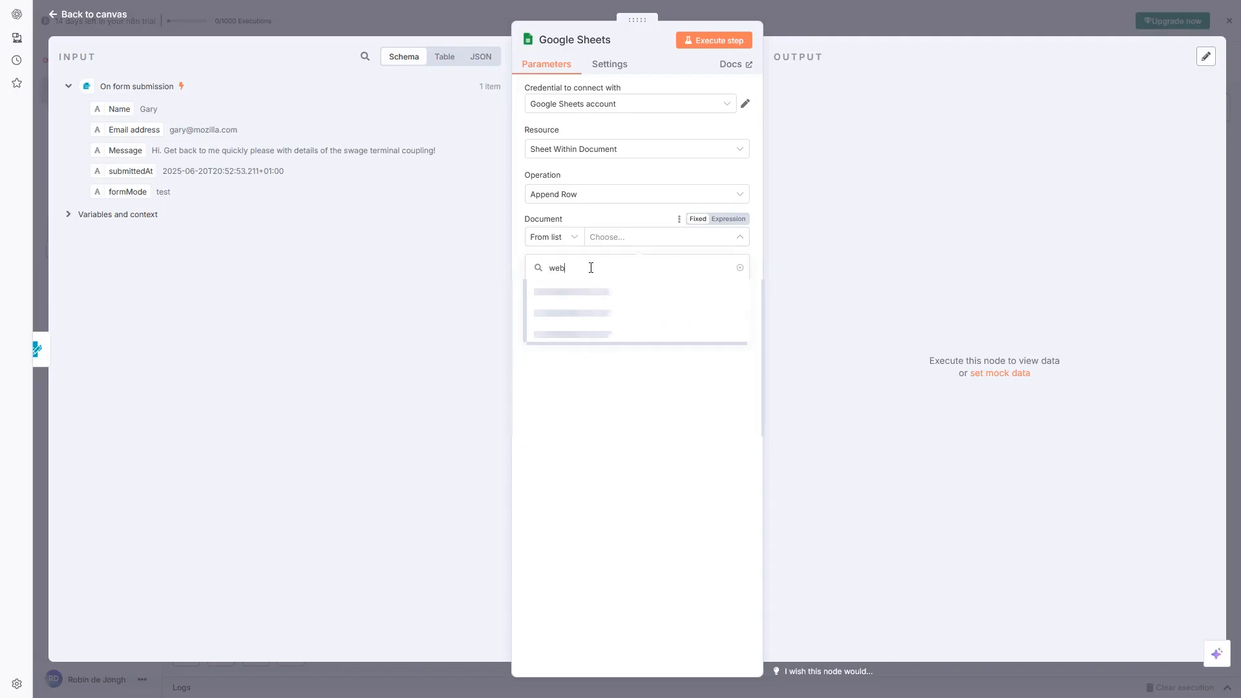
{"action": "type", "text": "site"}
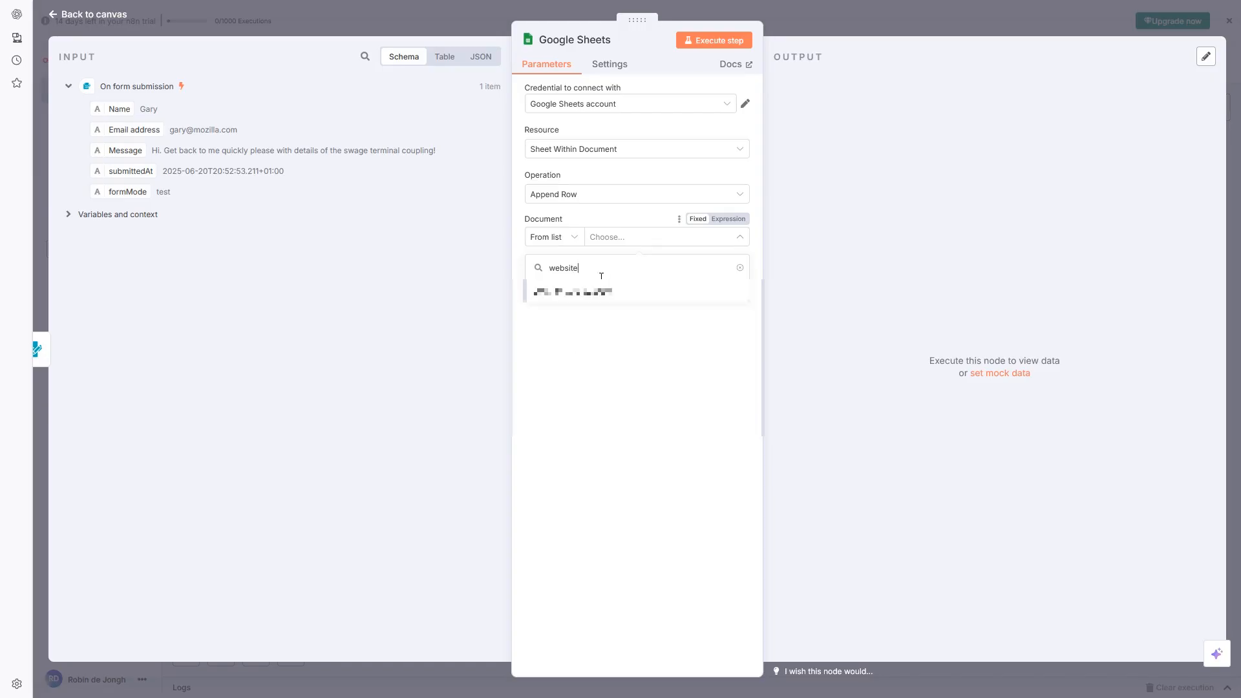
{"action": "left_click", "coordinate": [590, 294]}
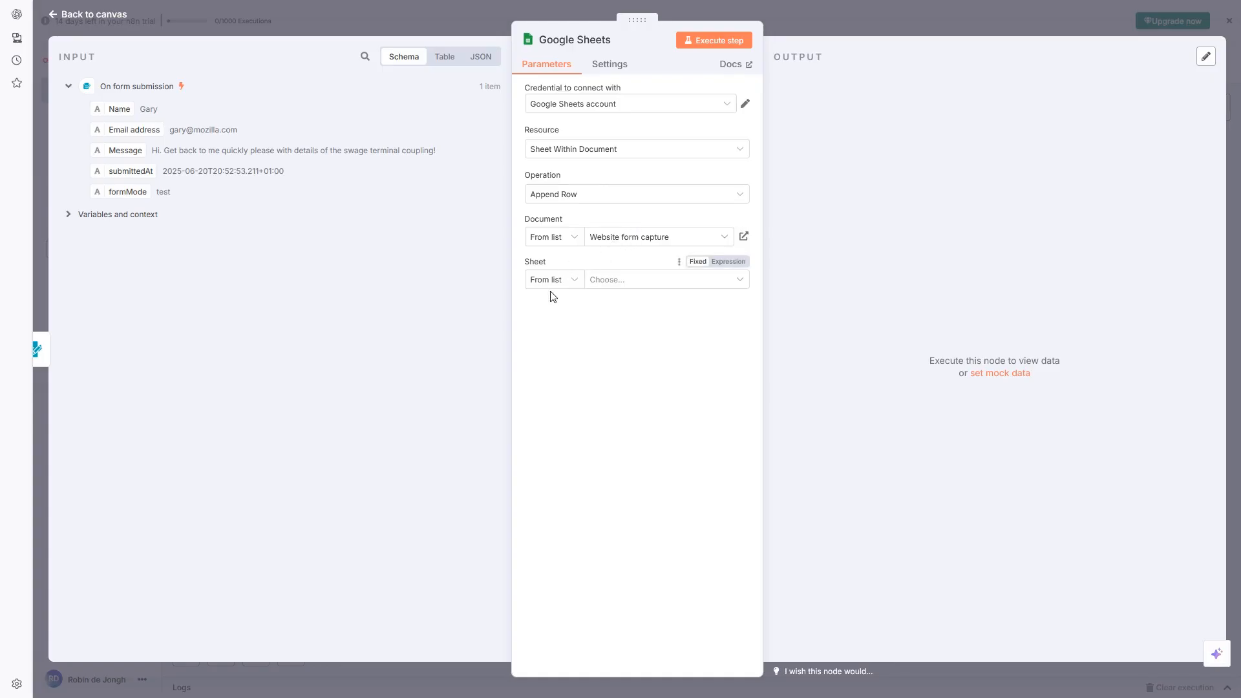
{"action": "left_click", "coordinate": [627, 279]}
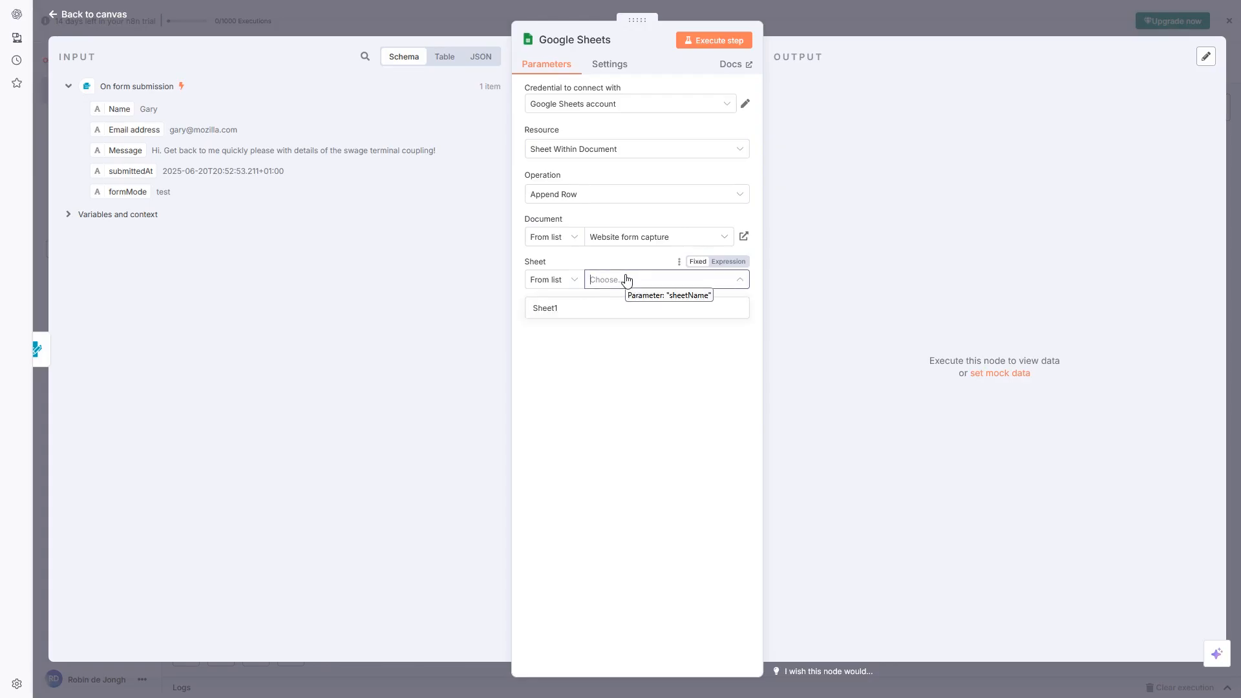
{"action": "left_click", "coordinate": [568, 310]}
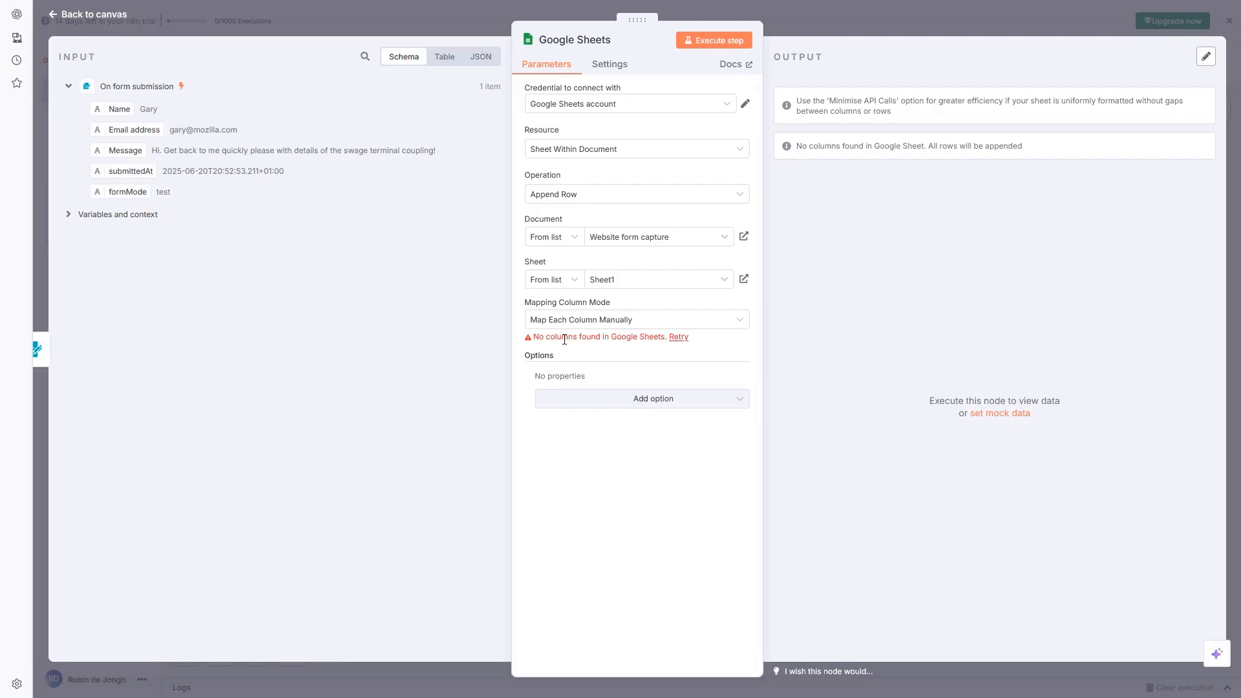
Change Mapping Column Mode to 'Map Automatically'
{"action": "left_click", "coordinate": [608, 318]}
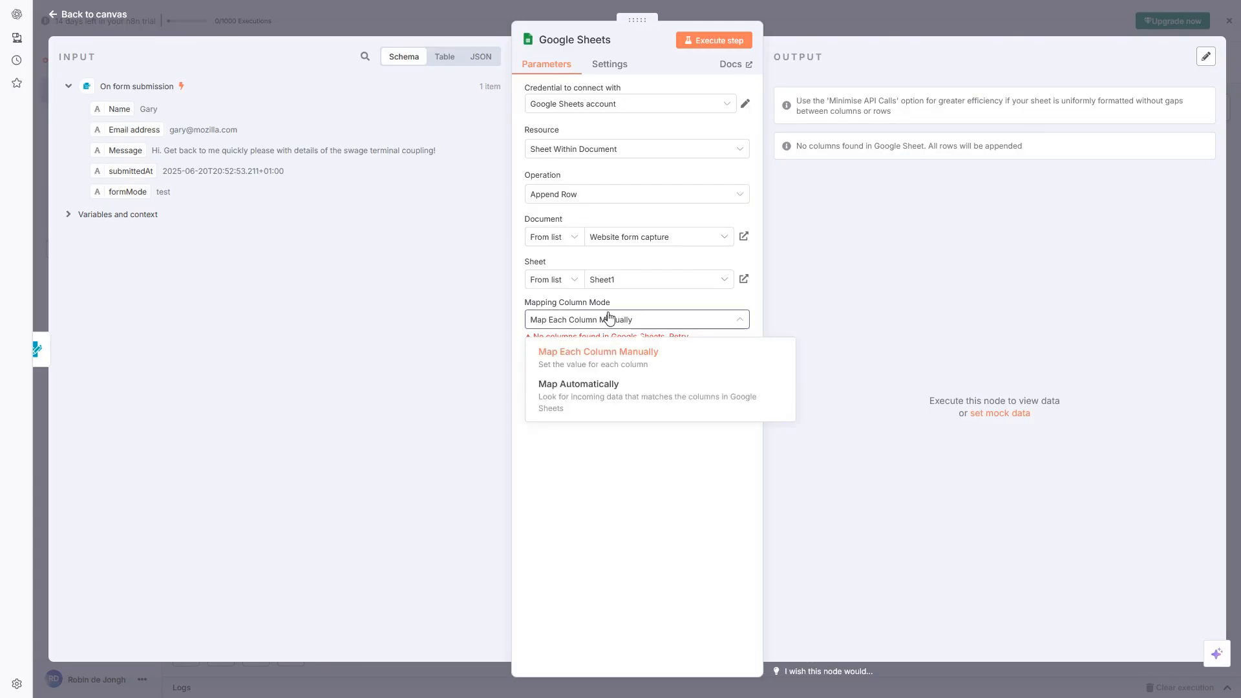
{"action": "left_click", "coordinate": [599, 396]}
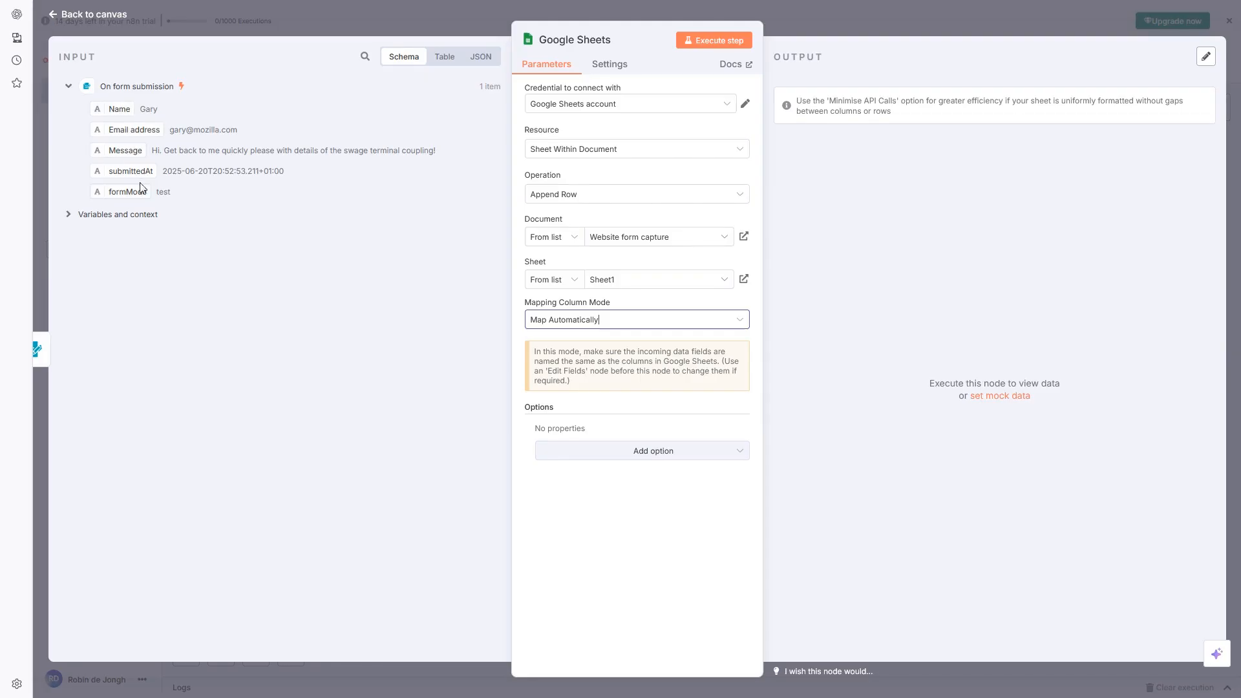
{"action": "left_click", "coordinate": [619, 320]}
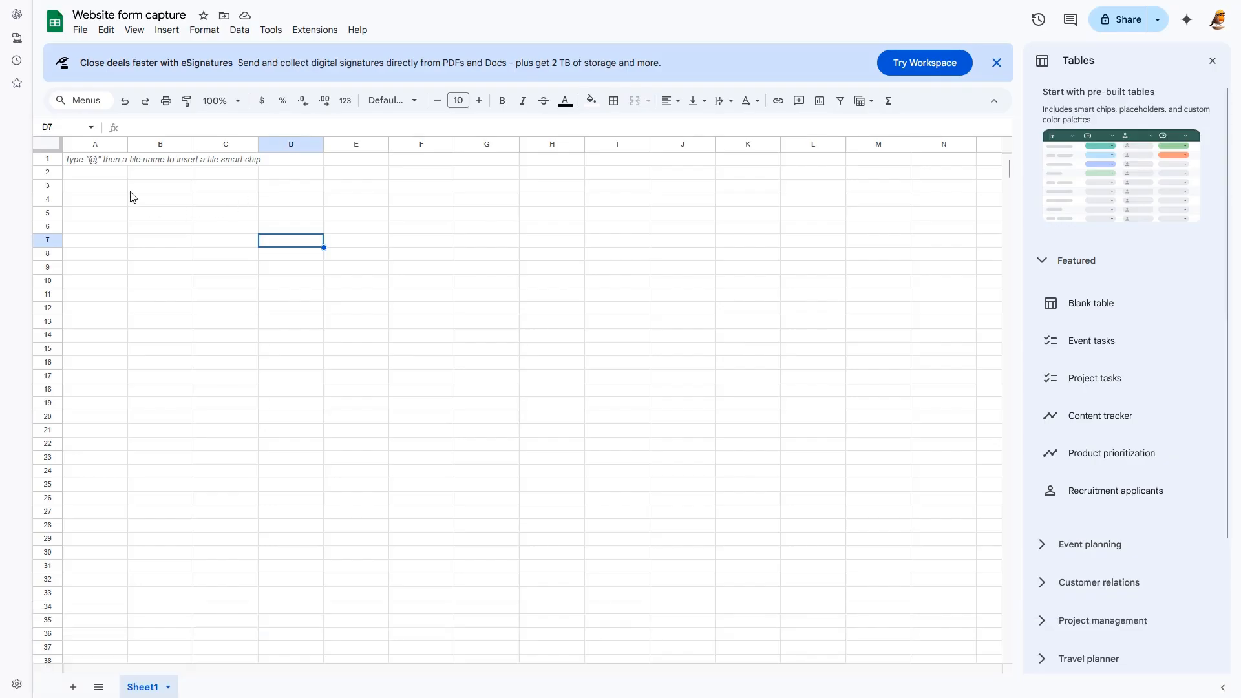
{"action": "left_click", "coordinate": [95, 161]}
Enter the headers Name, Email, Message and Date in cells A1 to D1
{"action": "type", "text": "Name"}
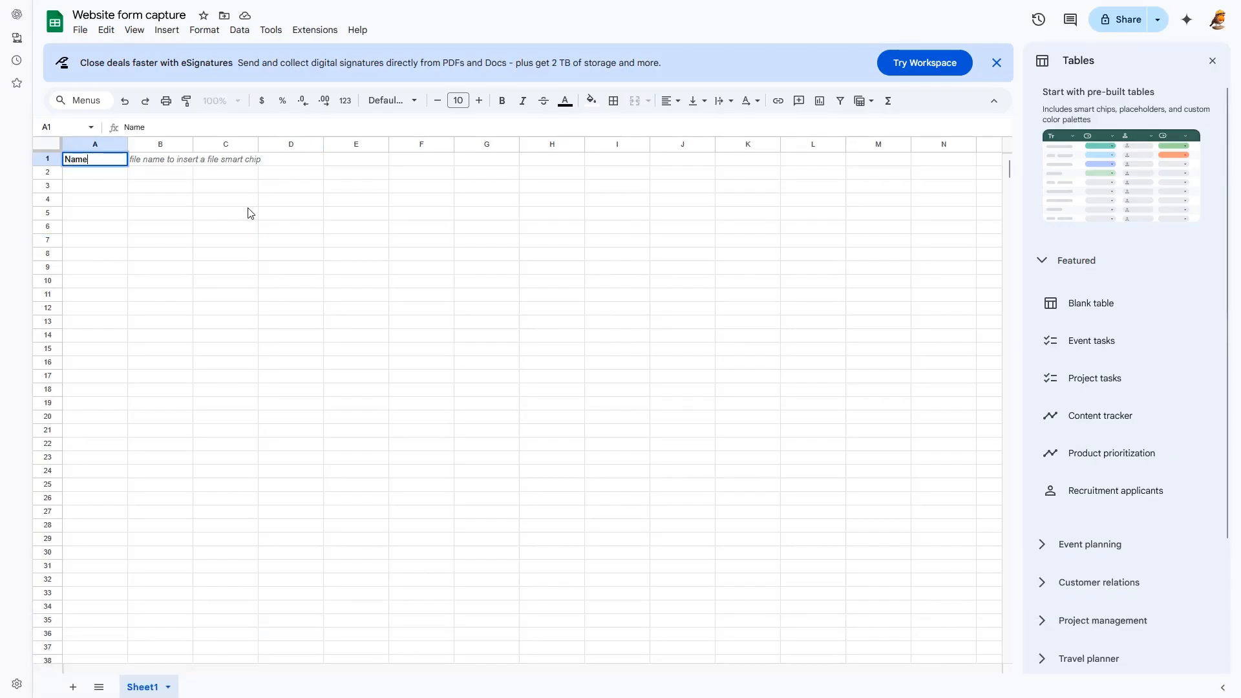
{"action": "key", "text": "Tab"}
{"action": "type", "text": "Ema"}
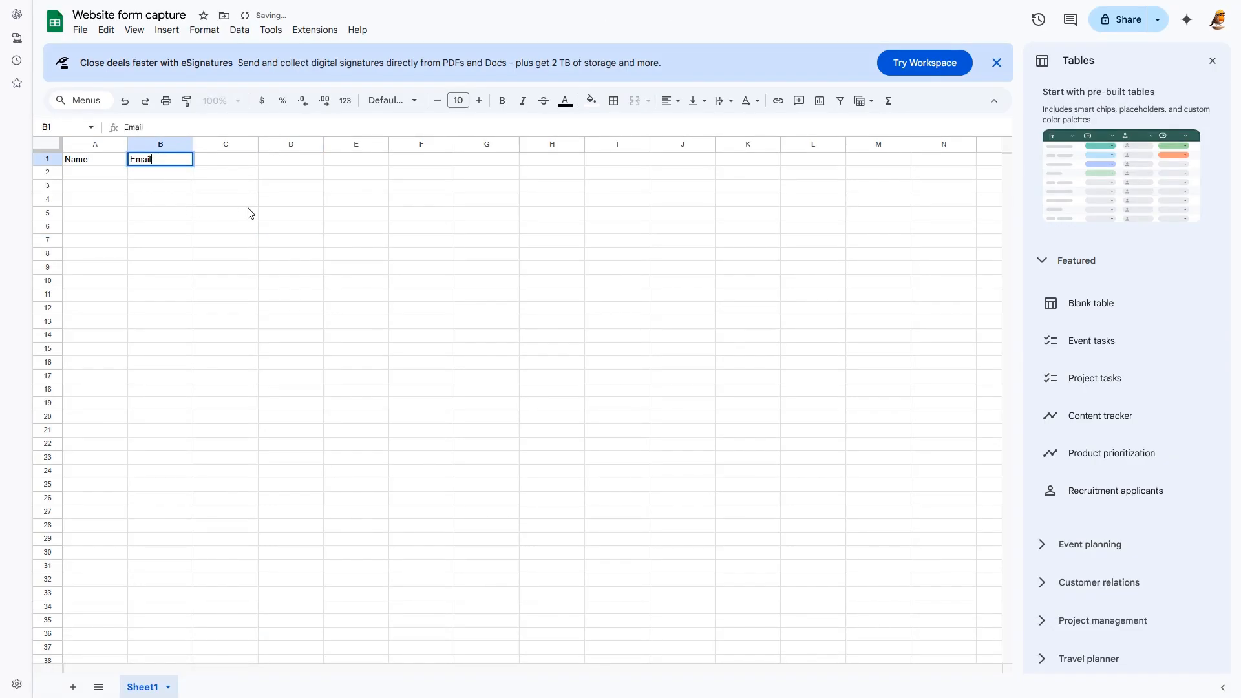
{"action": "key", "text": "Tab"}
{"action": "type", "text": "Me"}
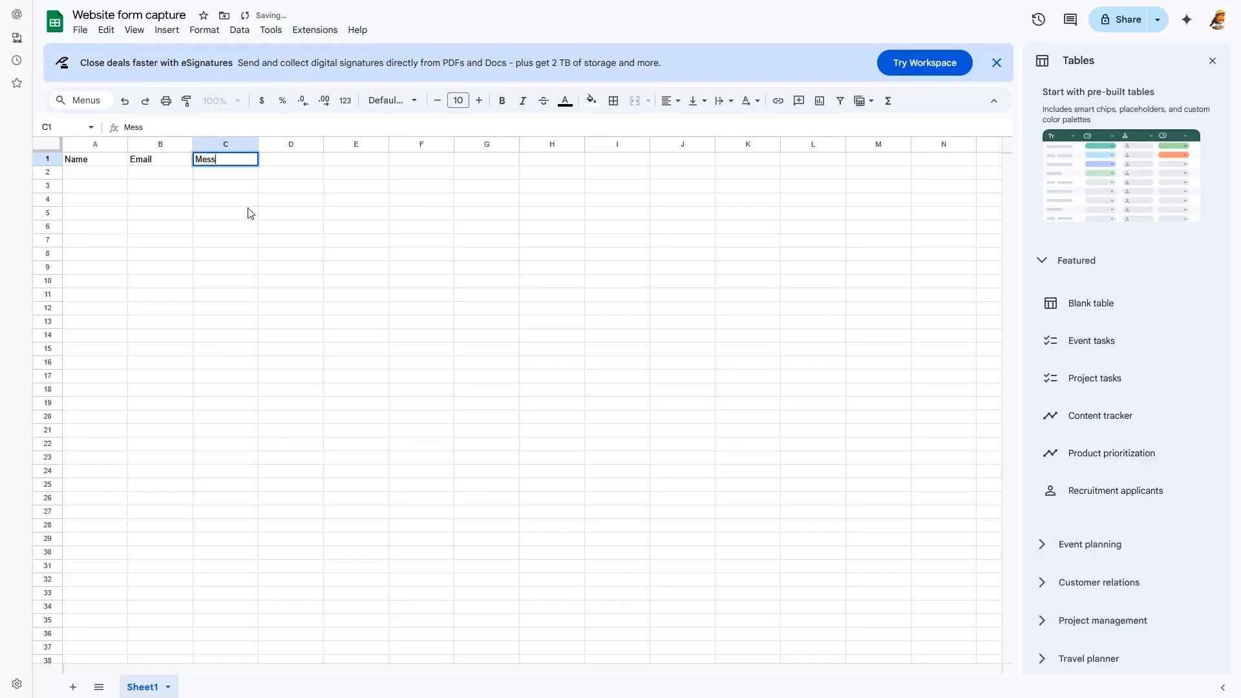
{"action": "type", "text": "ssage"}
{"action": "key", "text": "Tab"}
{"action": "type", "text": "D"}
{"action": "key", "text": "Return"}
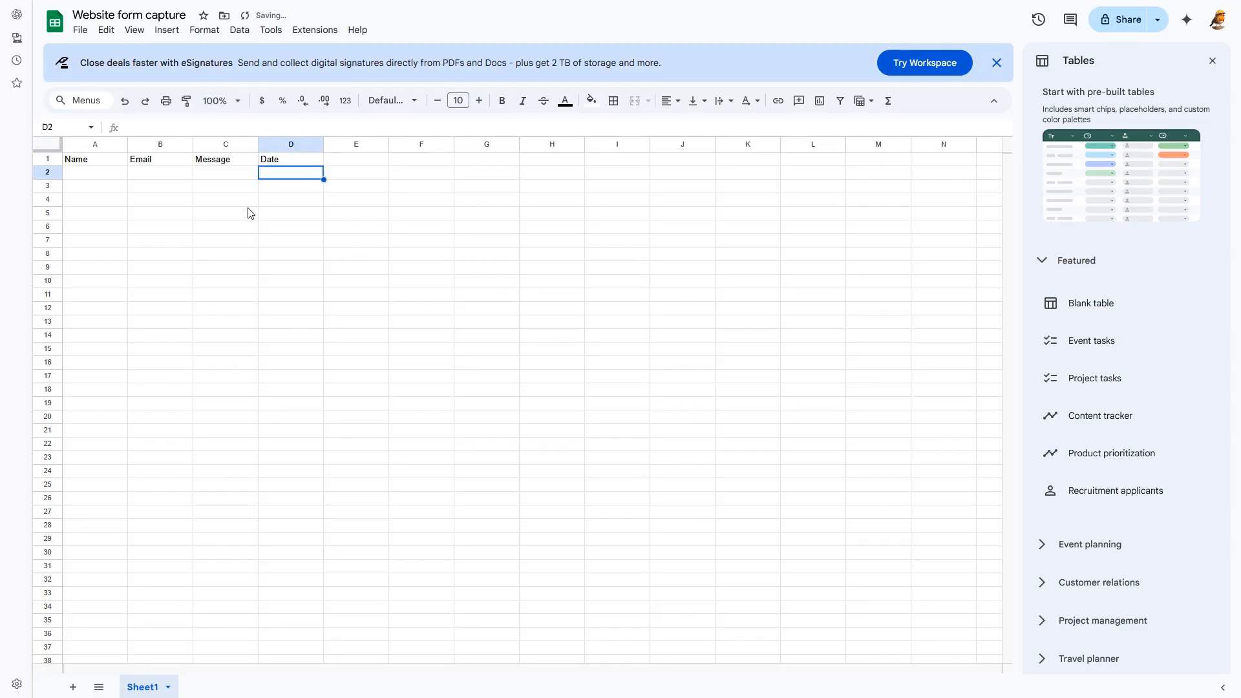
{"action": "left_click", "coordinate": [83, 173]}
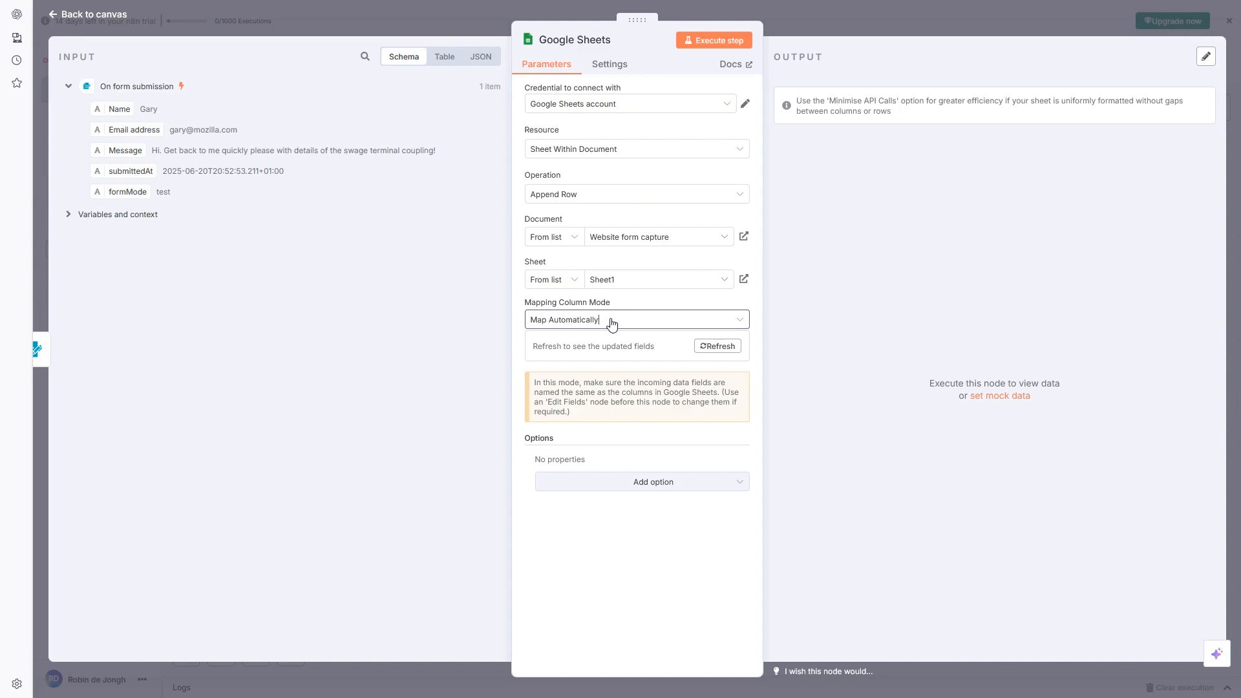
Switch to 'Map Each Column Manually' and map the form's Name and Email address to the Name and Email columns
{"action": "left_click", "coordinate": [611, 321]}
{"action": "left_click", "coordinate": [597, 354]}
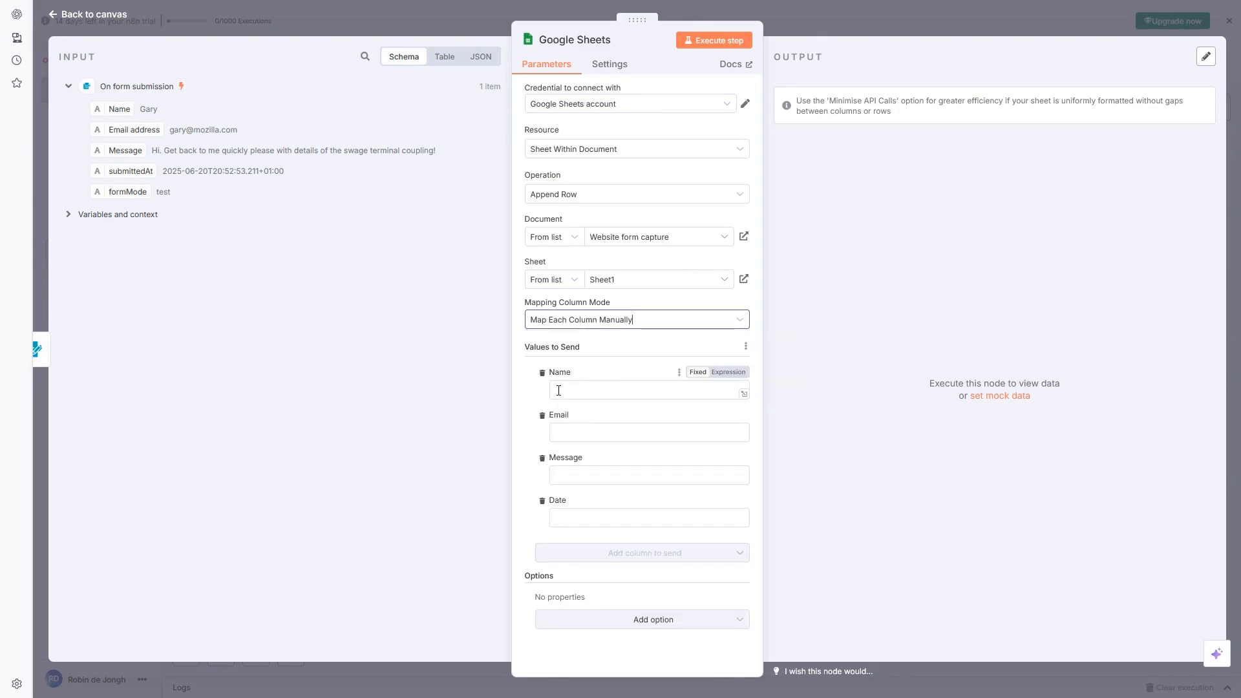
{"action": "left_click", "coordinate": [605, 390]}
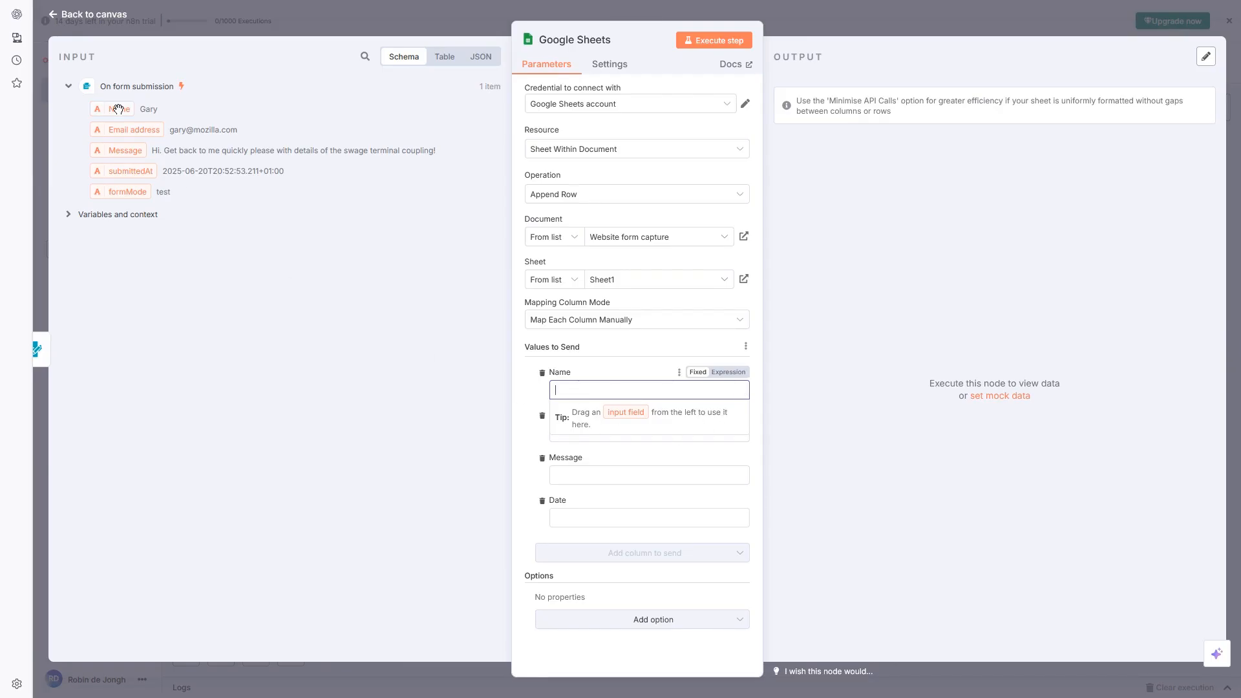
{"action": "left_click_drag", "start_coordinate": [118, 109], "coordinate": [586, 405]}
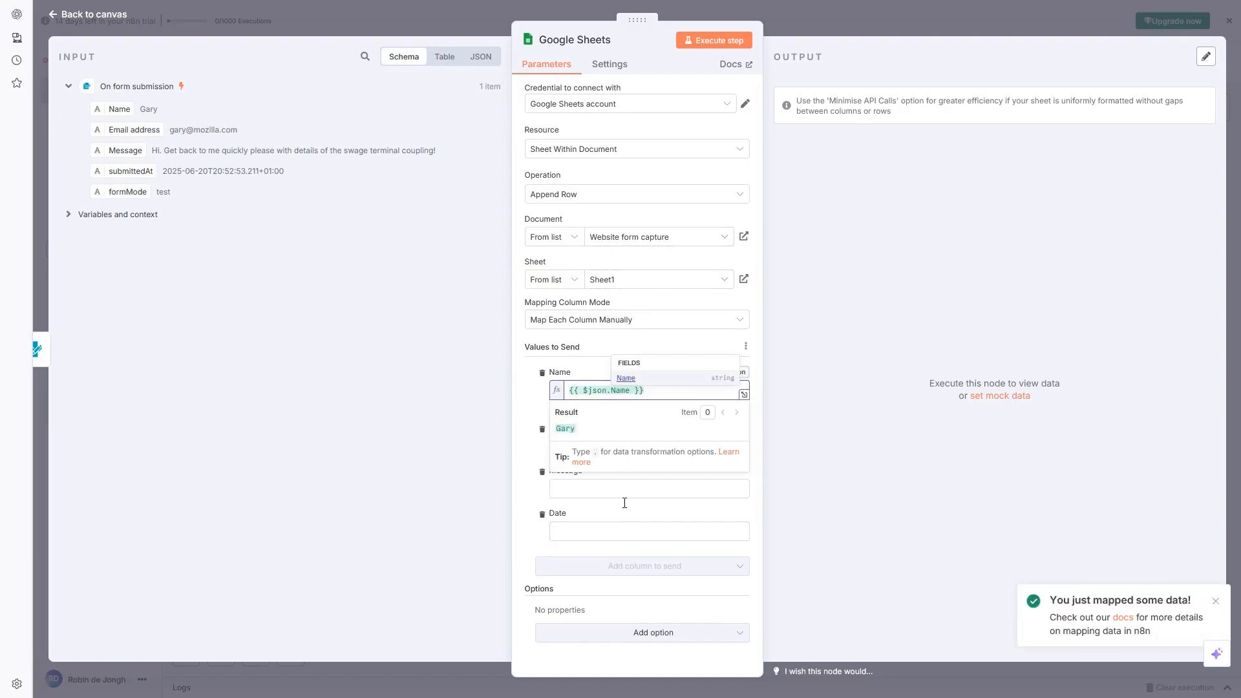
{"action": "left_click", "coordinate": [607, 488]}
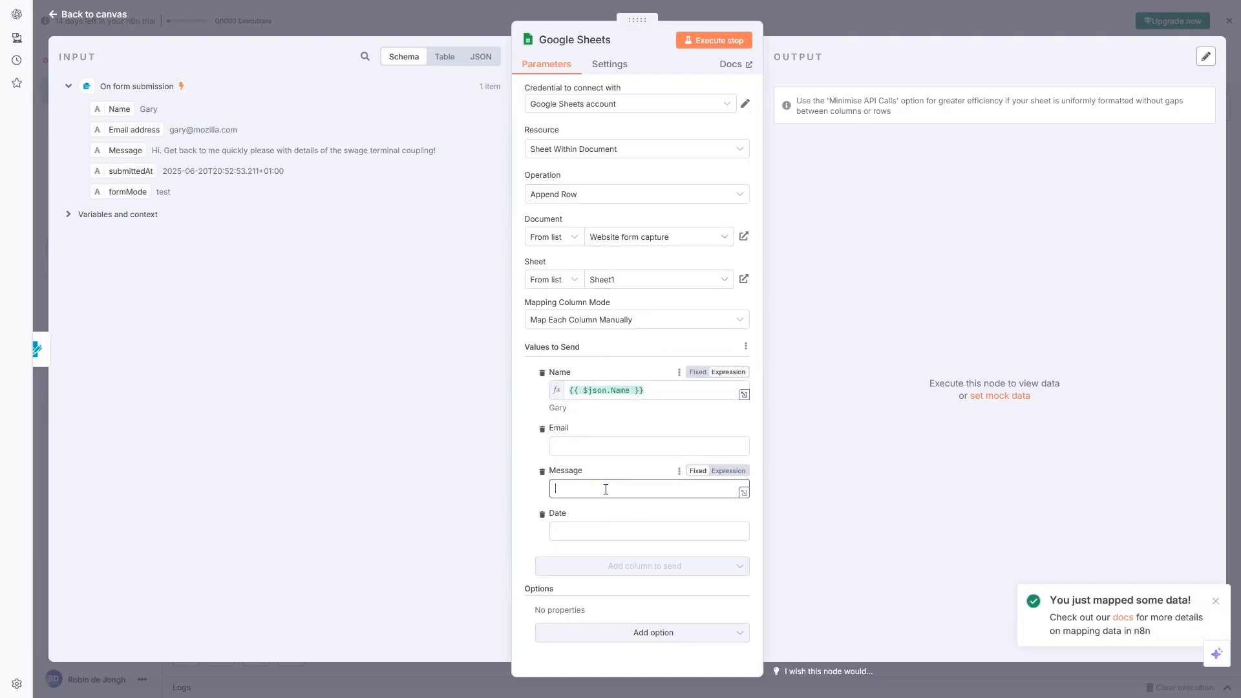
{"action": "left_click", "coordinate": [576, 444]}
{"action": "left_click_drag", "start_coordinate": [121, 129], "coordinate": [593, 463]}
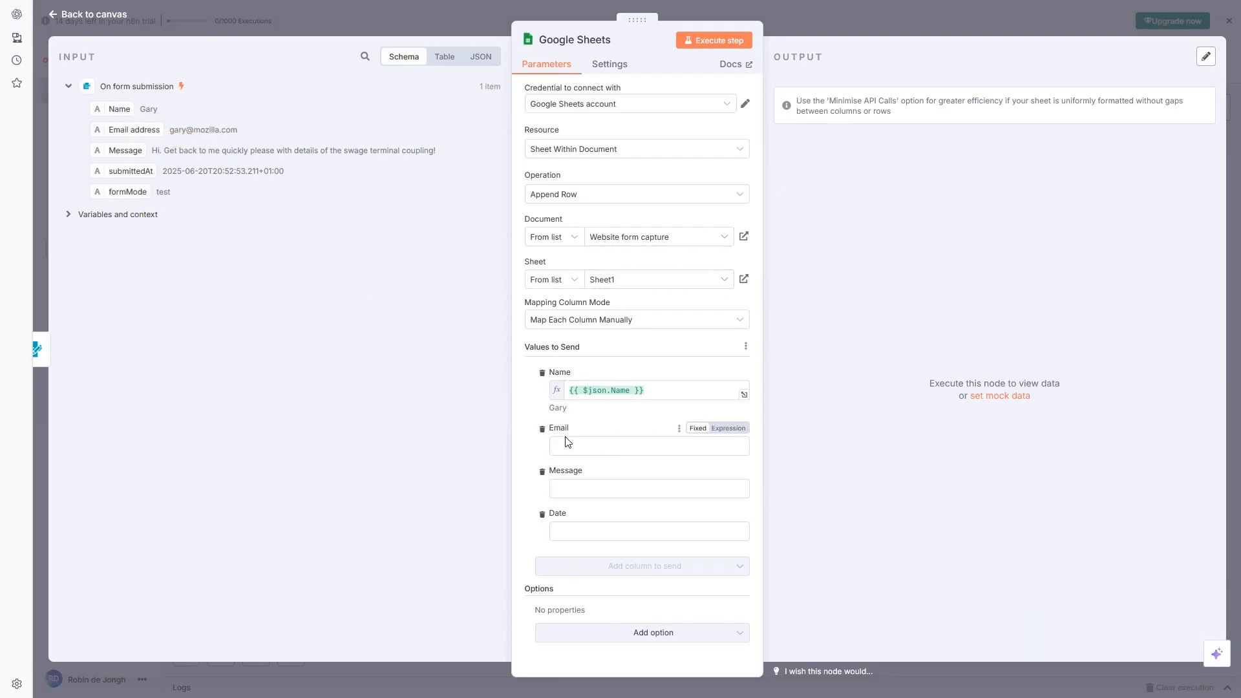
{"action": "left_click", "coordinate": [573, 448]}
{"action": "left_click_drag", "start_coordinate": [138, 128], "coordinate": [587, 451]}
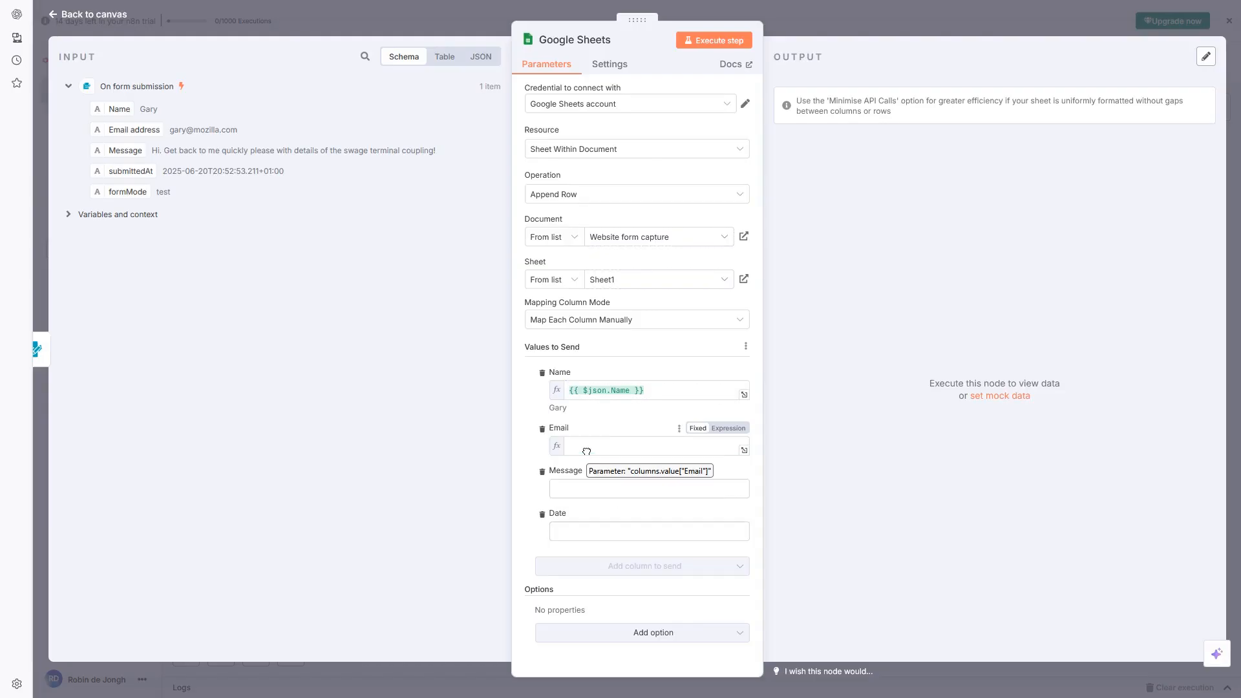
{"action": "left_click", "coordinate": [640, 544]}
Map the form's Message to the Message column and submittedAt to the Date column
{"action": "left_click", "coordinate": [592, 499]}
{"action": "left_click_drag", "start_coordinate": [114, 149], "coordinate": [575, 505]}
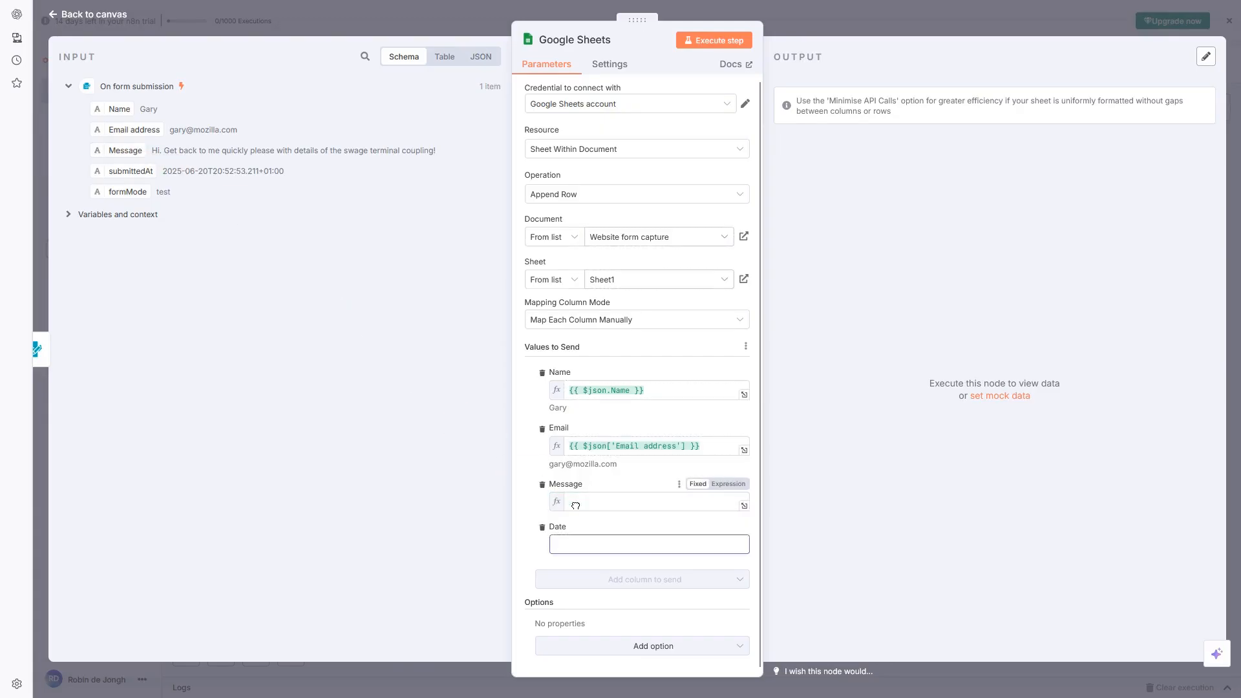
{"action": "left_click", "coordinate": [529, 512]}
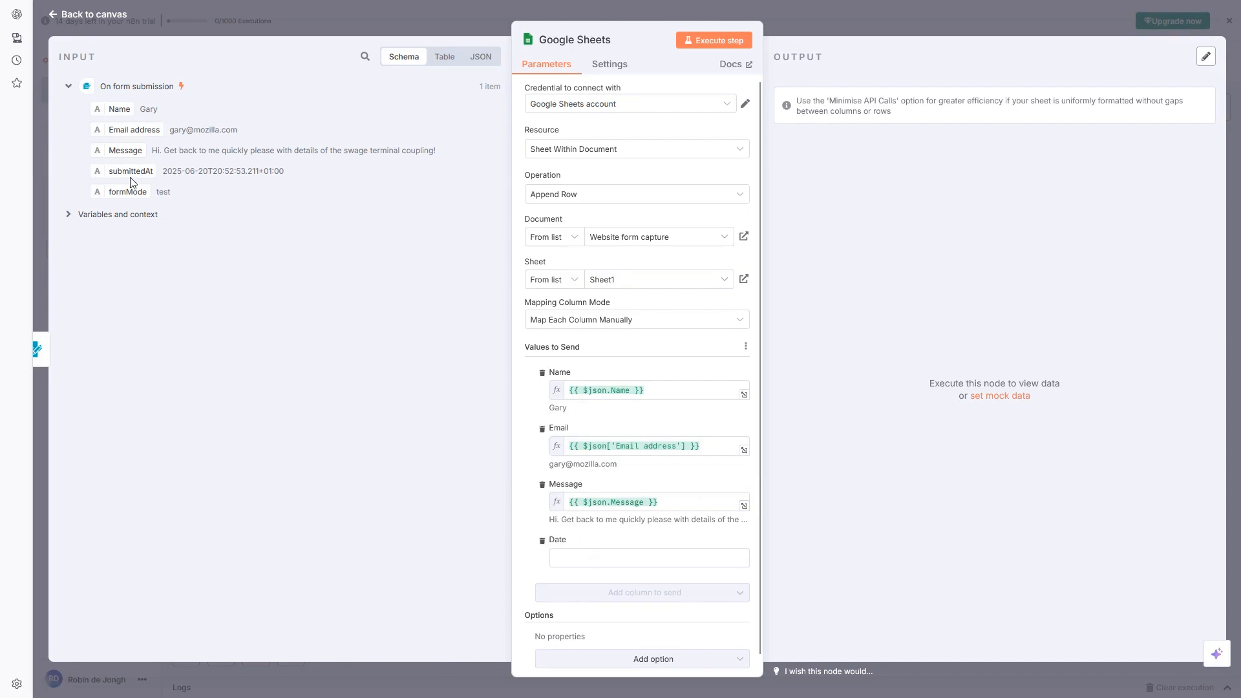
{"action": "left_click_drag", "start_coordinate": [130, 172], "coordinate": [577, 555]}
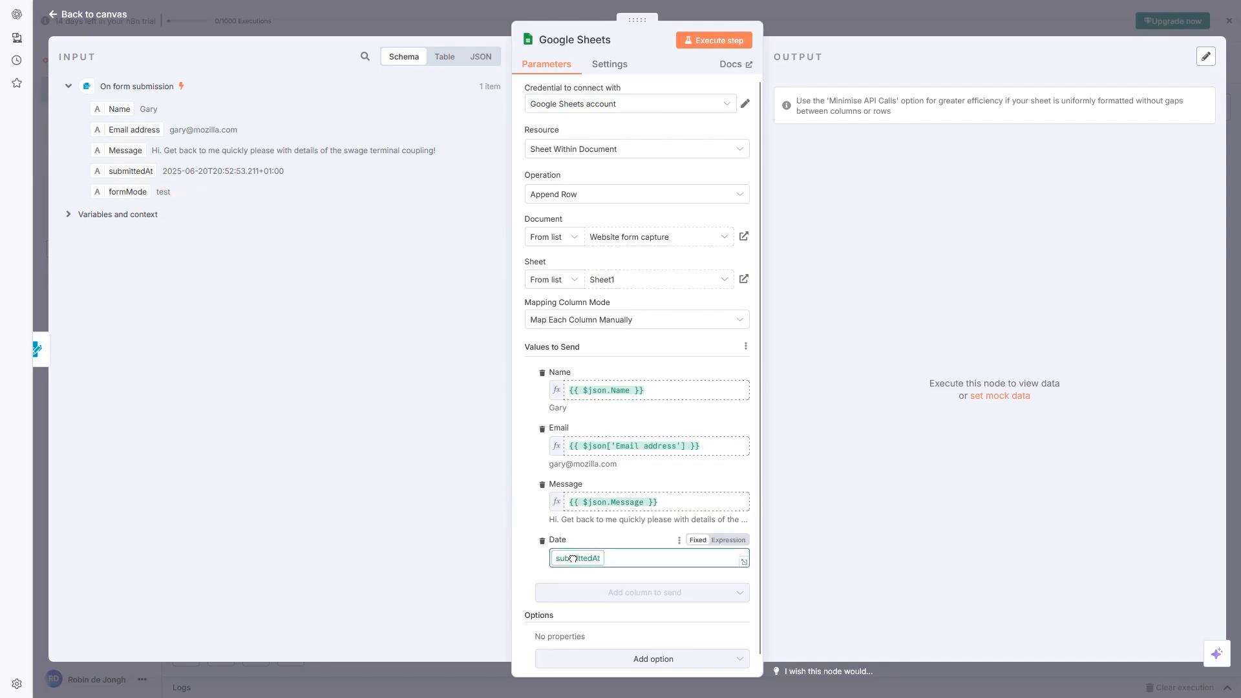
{"action": "left_click", "coordinate": [530, 534]}
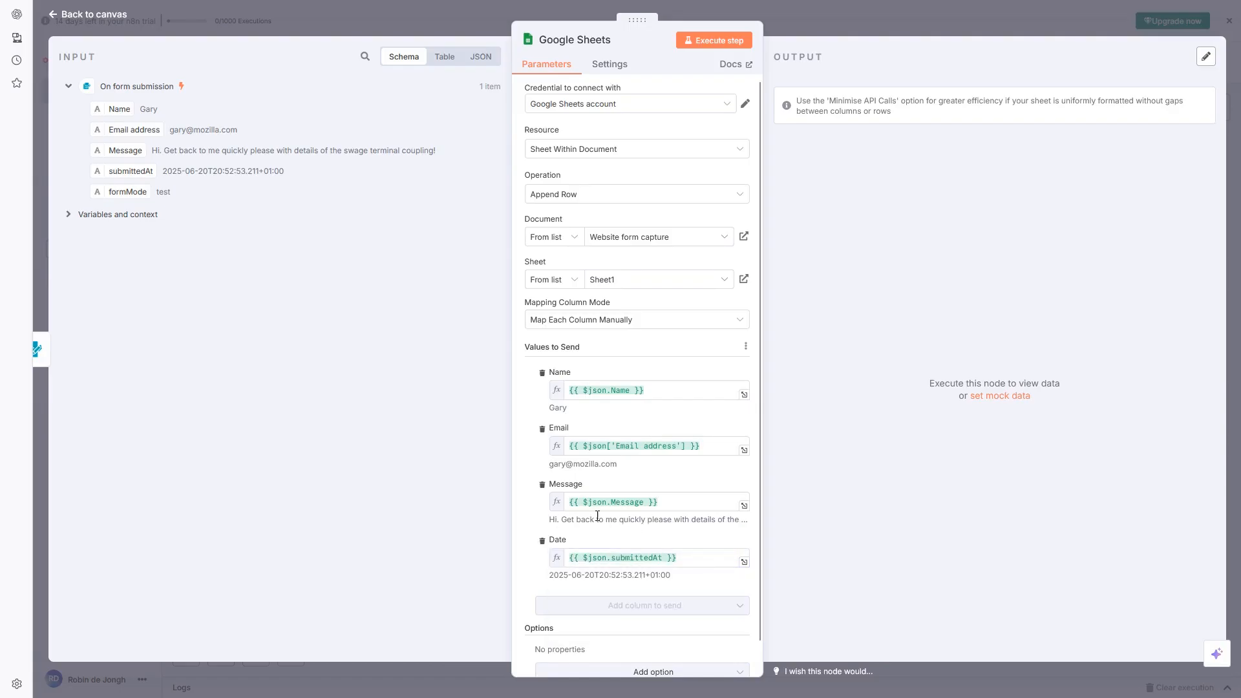
{"action": "scroll", "coordinate": [666, 491], "scroll_direction": "down", "scroll_amount": 1}
{"action": "scroll", "coordinate": [653, 472], "scroll_direction": "up", "scroll_amount": 1}
{"action": "scroll", "coordinate": [672, 388], "scroll_direction": "down", "scroll_amount": 1}
{"action": "scroll", "coordinate": [683, 346], "scroll_direction": "up", "scroll_amount": 1}
Execute the Google Sheets step to append the test row, then widen the Message and Email columns
{"action": "left_click", "coordinate": [710, 42]}
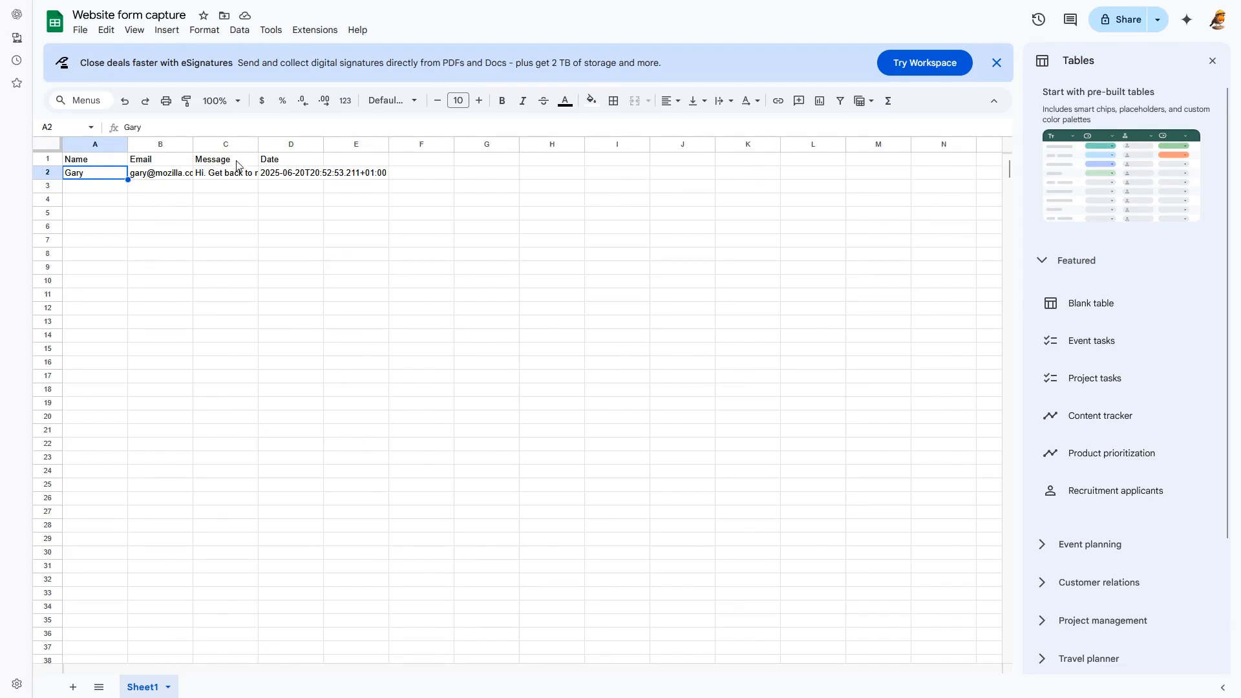
{"action": "left_click_drag", "start_coordinate": [257, 143], "coordinate": [388, 144]}
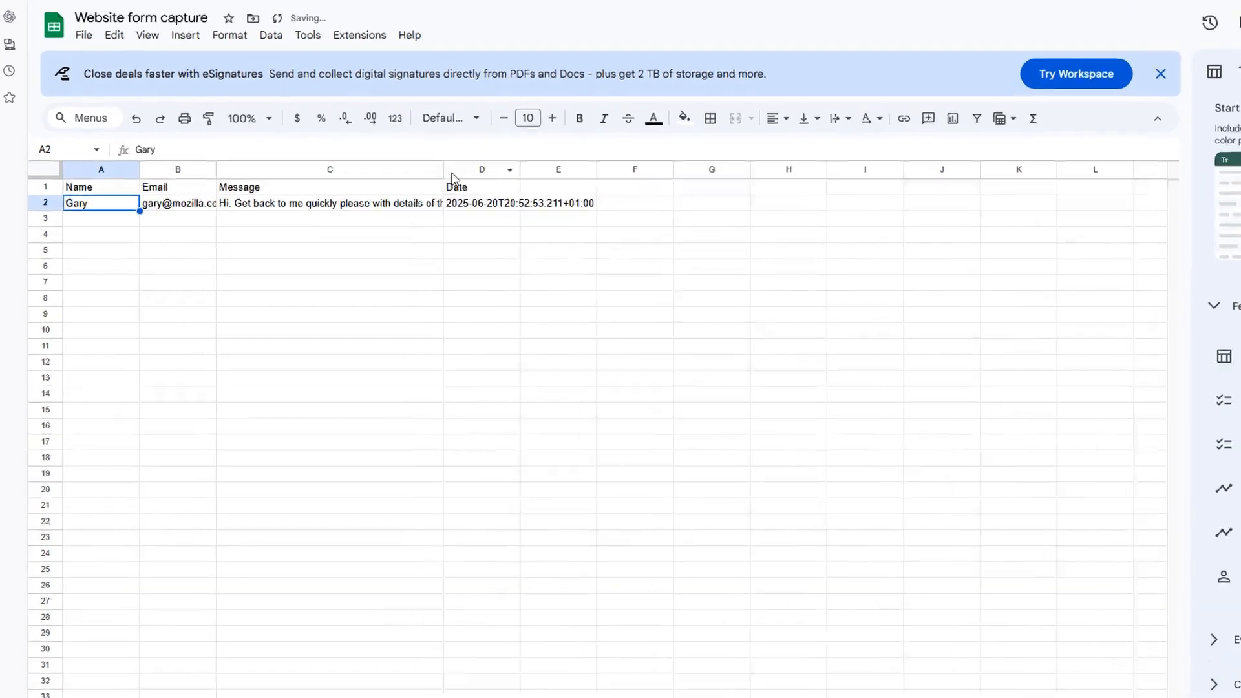
{"action": "left_click_drag", "start_coordinate": [450, 170], "coordinate": [566, 169]}
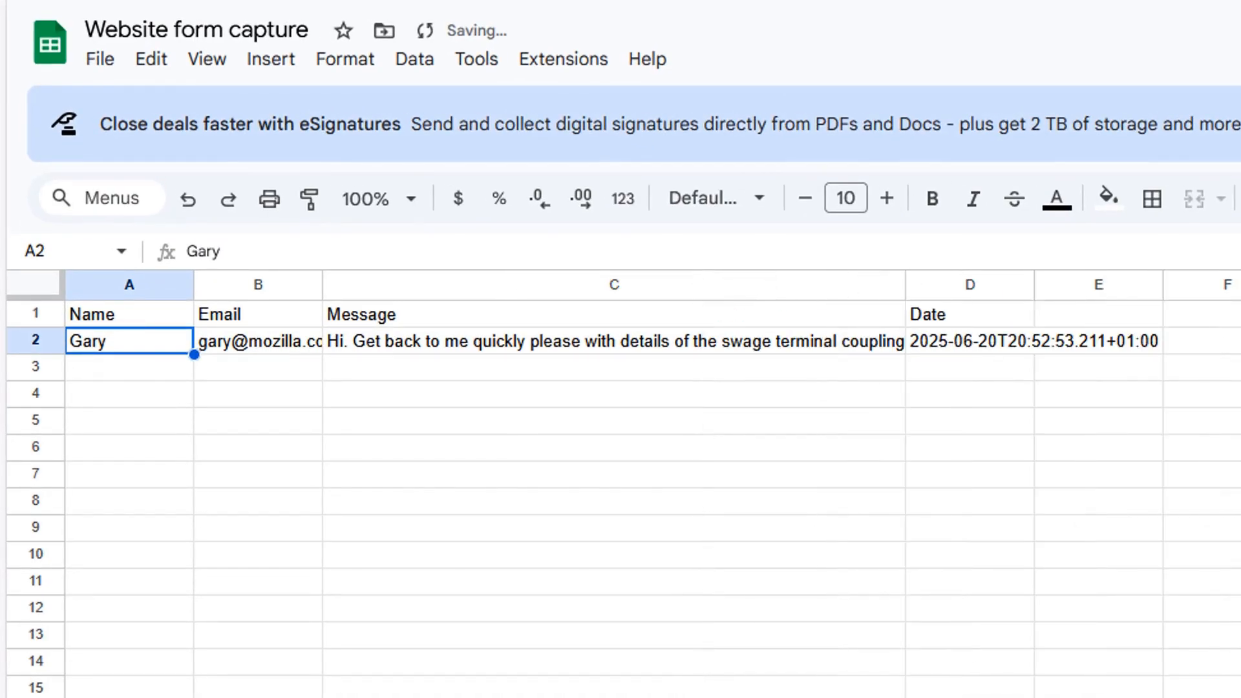
{"action": "left_click", "coordinate": [224, 359]}
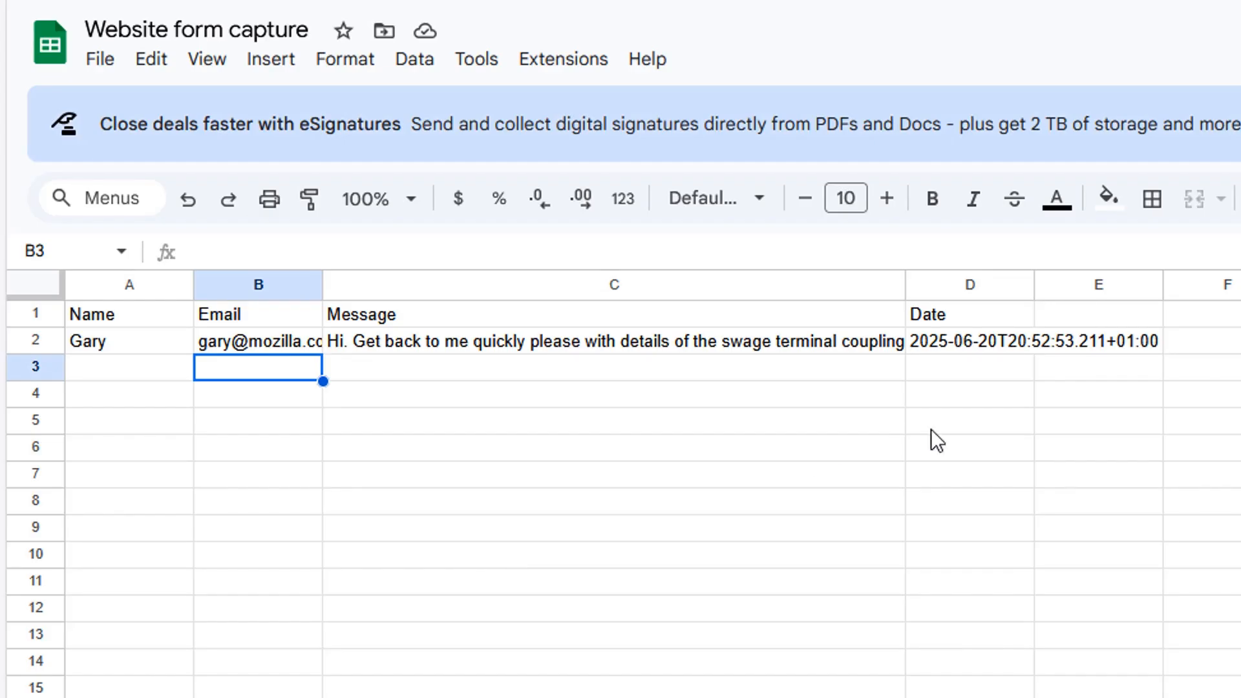
{"action": "left_click_drag", "start_coordinate": [323, 284], "coordinate": [428, 284]}
{"action": "left_click", "coordinate": [505, 369]}
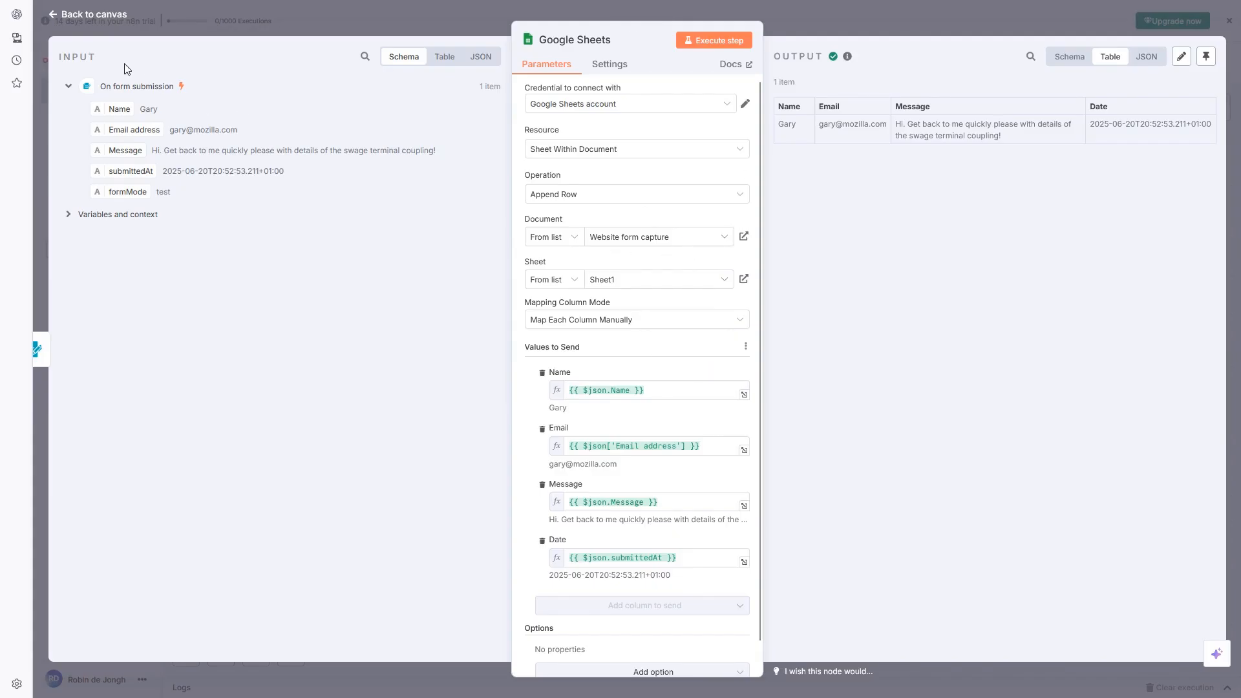
Go back to the workflow canvas from the Google Sheets node editor
{"action": "left_click", "coordinate": [92, 16]}
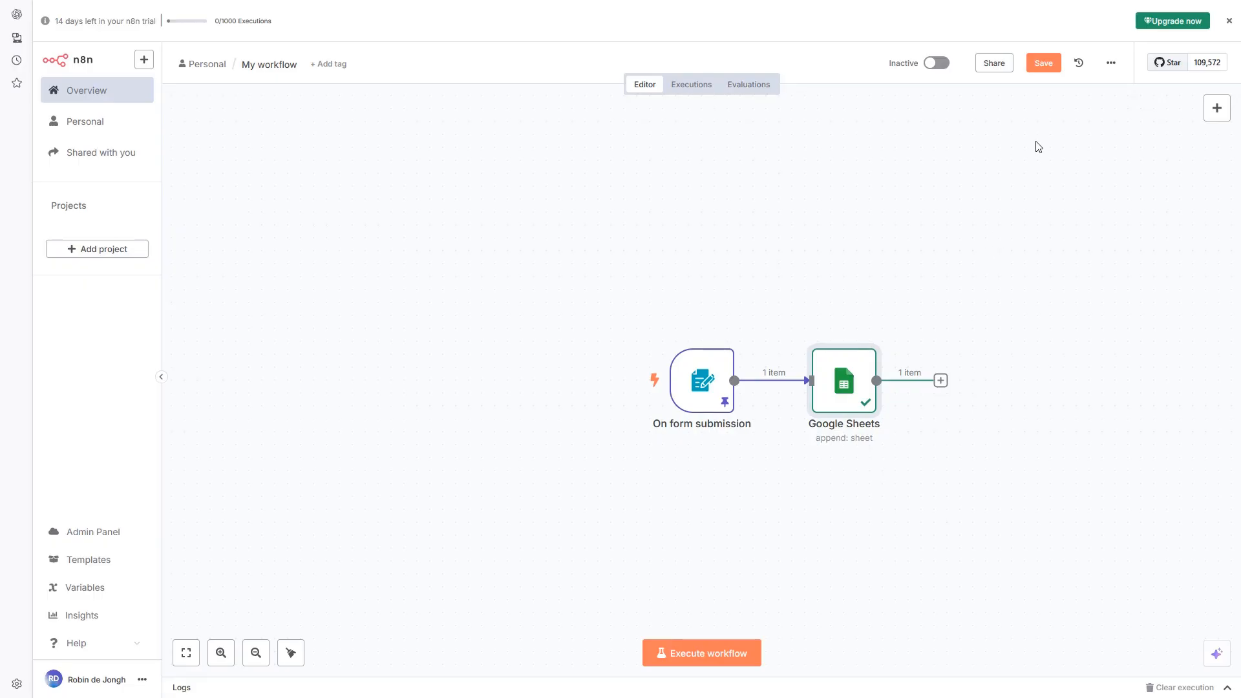
Save the workflow with the form trigger feeding the Google Sheets Append Row node
{"action": "left_click", "coordinate": [1044, 65]}
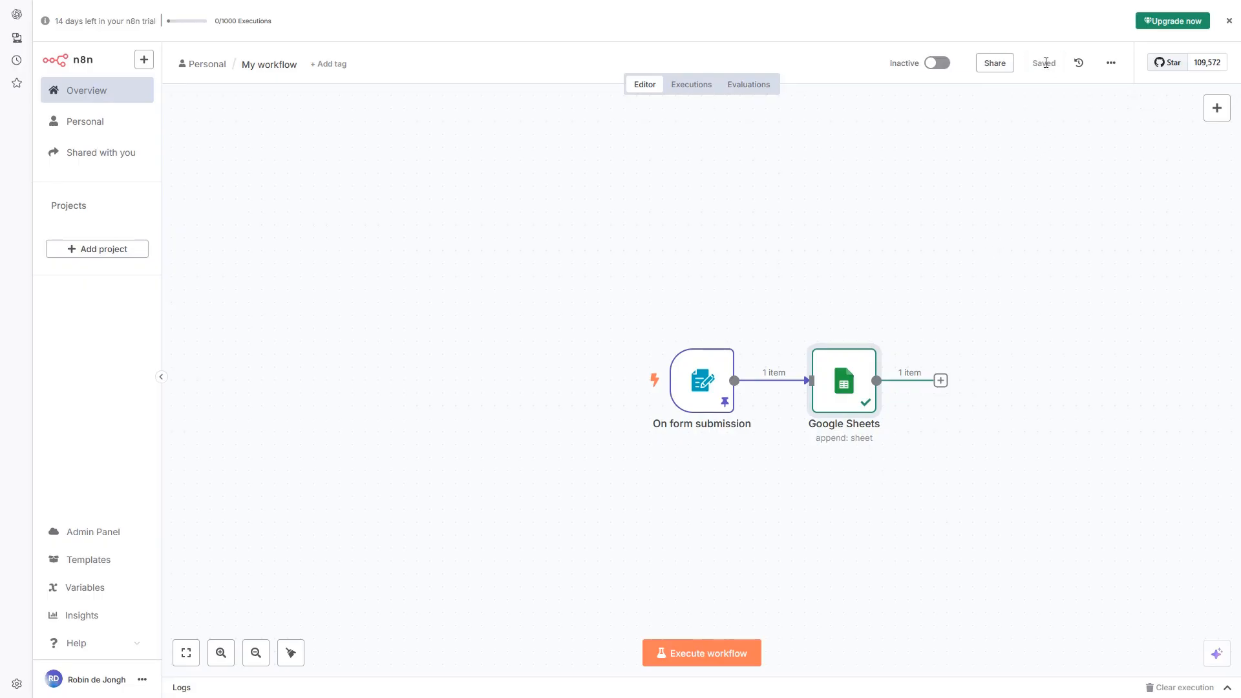